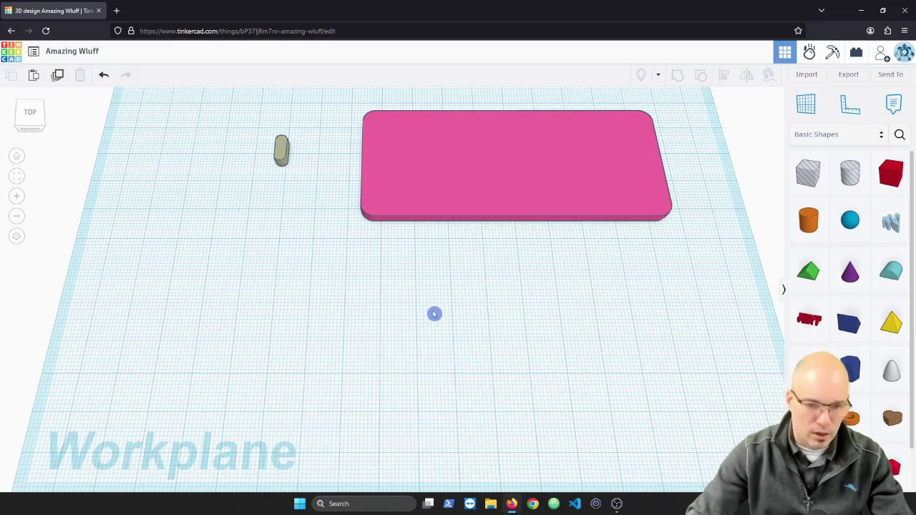
pyautogui.scroll(2, 434, 329)
pyautogui.moveTo(442, 319); pyautogui.dragTo(432, 410, button='middle')
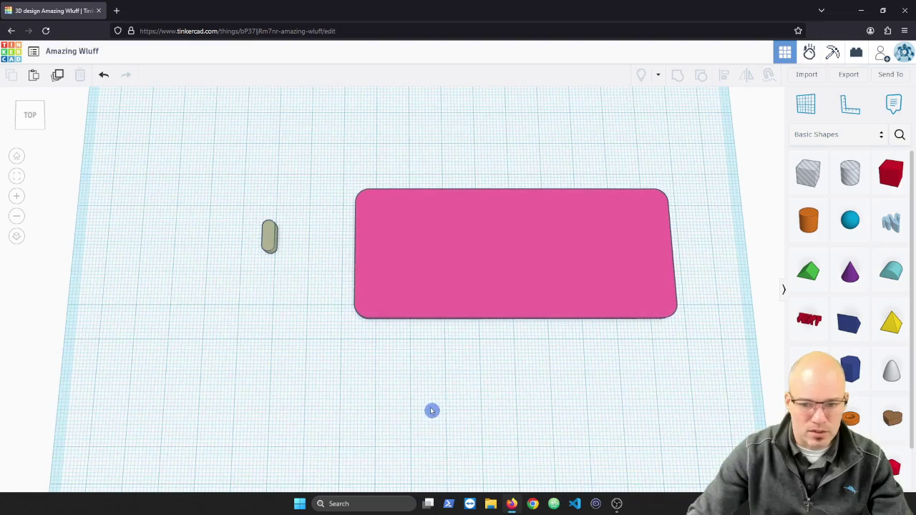
pyautogui.moveTo(452, 329); pyautogui.dragTo(421, 346, button='right')
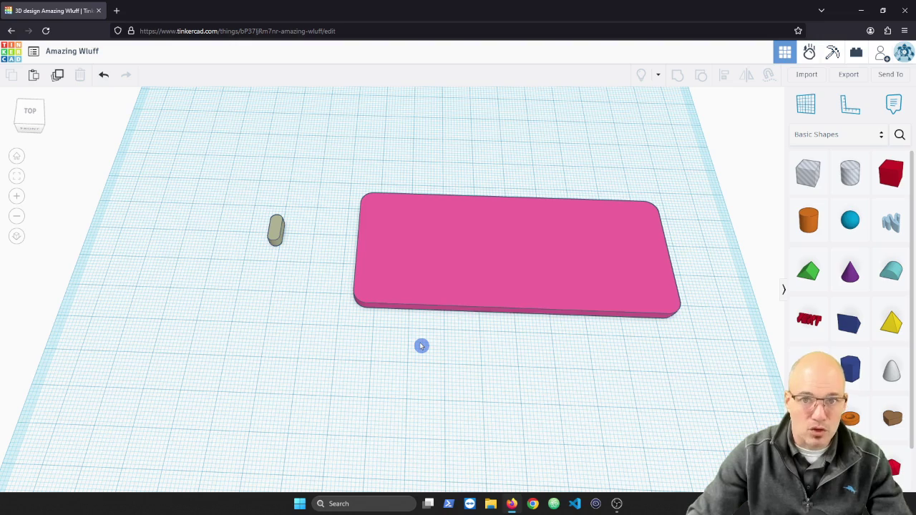
pyautogui.moveTo(422, 347)
pyautogui.mouseDown(button='right')
pyautogui.moveTo(425, 358)
pyautogui.moveTo(428, 345)
pyautogui.mouseUp(button='right')
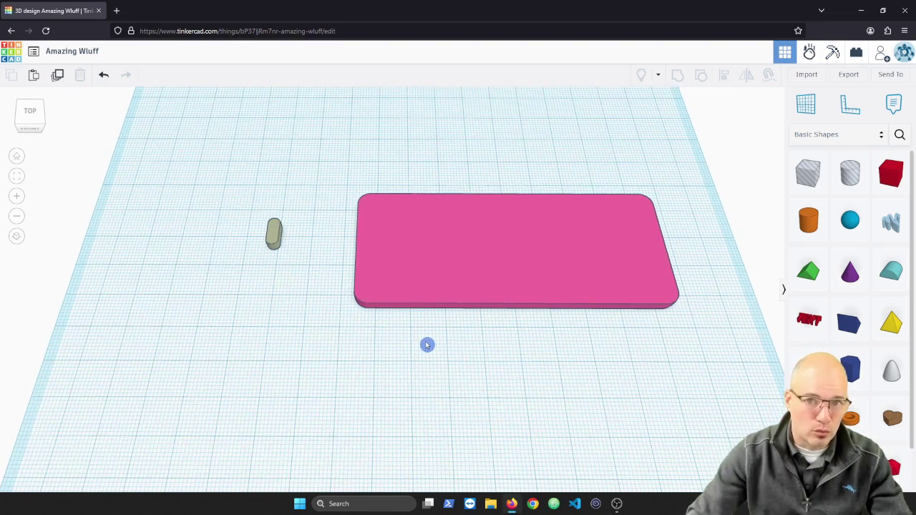
pyautogui.moveTo(428, 346); pyautogui.dragTo(422, 351, button='right')
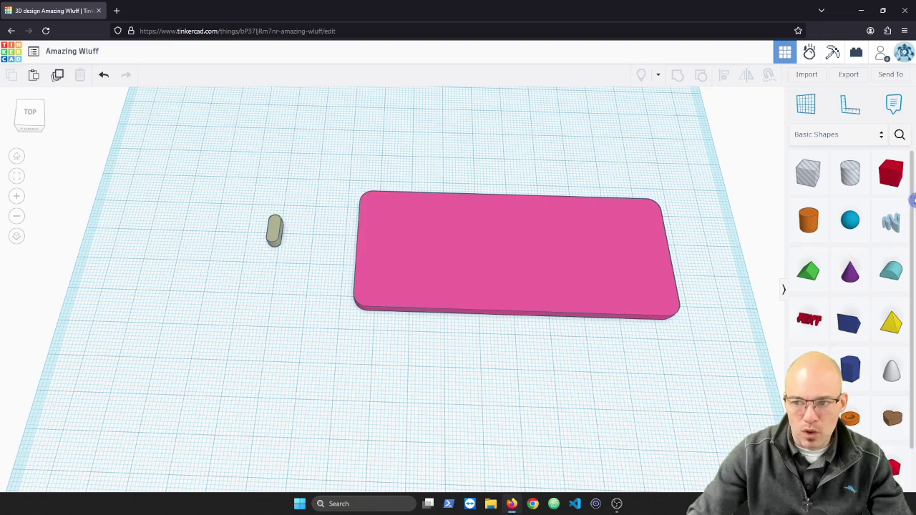
# Step: Place a box in front of the pink plate, stretch its base to 89 × 19 mm and lower its height
pyautogui.moveTo(891, 177); pyautogui.dragTo(387, 372)
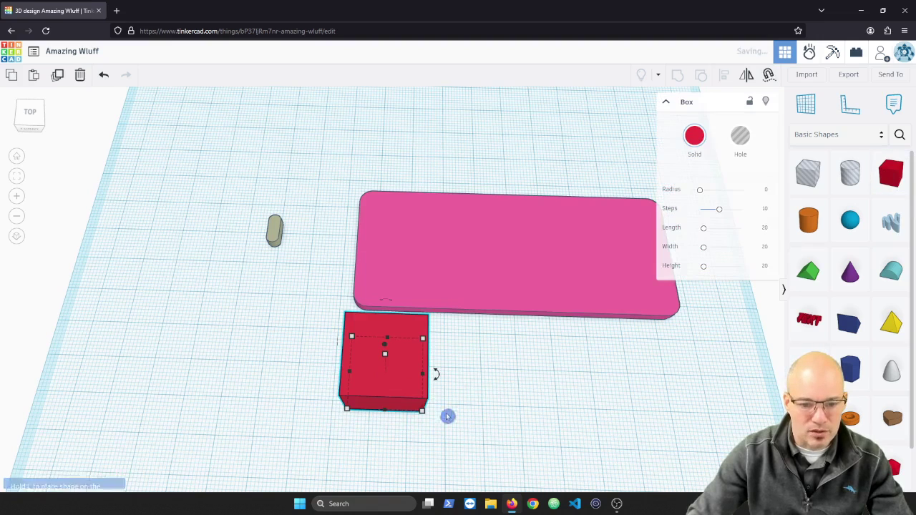
pyautogui.moveTo(423, 418); pyautogui.dragTo(681, 422)
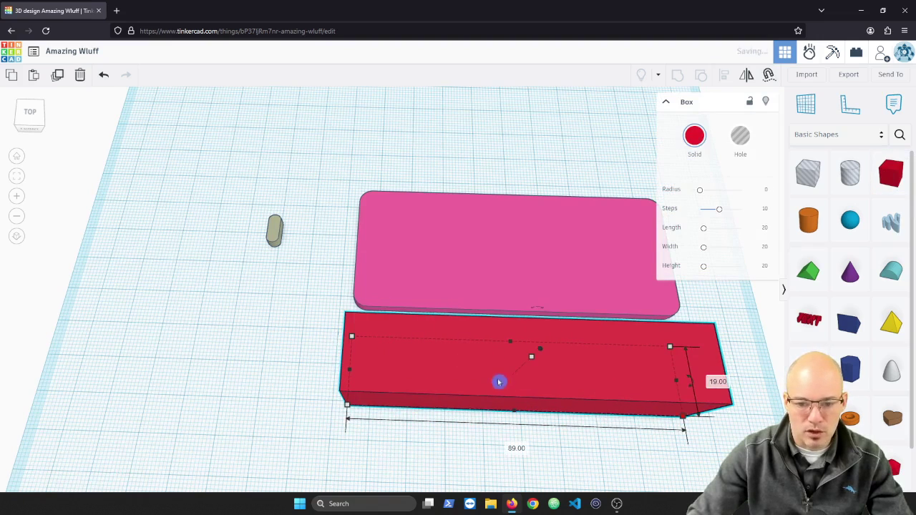
pyautogui.moveTo(532, 357); pyautogui.dragTo(511, 418)
pyautogui.moveTo(496, 443)
pyautogui.mouseDown(button='right')
pyautogui.moveTo(495, 418)
pyautogui.moveTo(491, 432)
pyautogui.mouseUp(button='right')
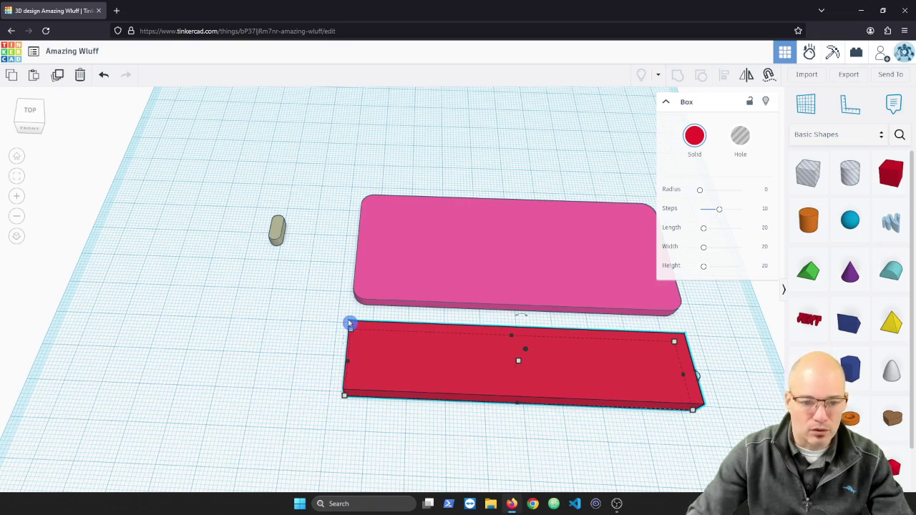
# Step: Try rounding the red box with its Radius setting, return Radius to 0 and raise Steps to 20
pyautogui.moveTo(700, 192)
pyautogui.mouseDown()
pyautogui.moveTo(747, 190)
pyautogui.moveTo(707, 193)
pyautogui.moveTo(717, 198)
pyautogui.mouseUp()
pyautogui.moveTo(507, 423); pyautogui.dragTo(499, 372, button='right')
pyautogui.moveTo(369, 326)
pyautogui.mouseDown(button='right')
pyautogui.moveTo(368, 380)
pyautogui.moveTo(368, 343)
pyautogui.mouseUp(button='right')
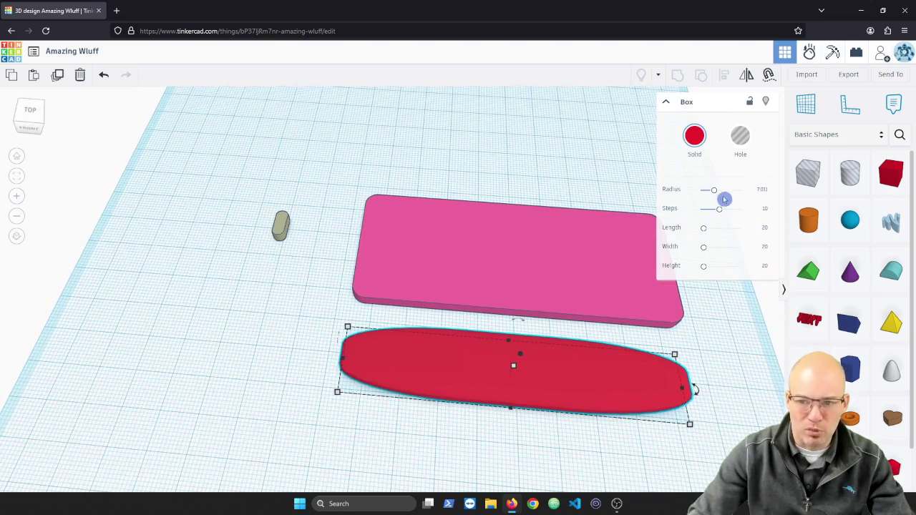
pyautogui.moveTo(713, 190); pyautogui.dragTo(762, 213)
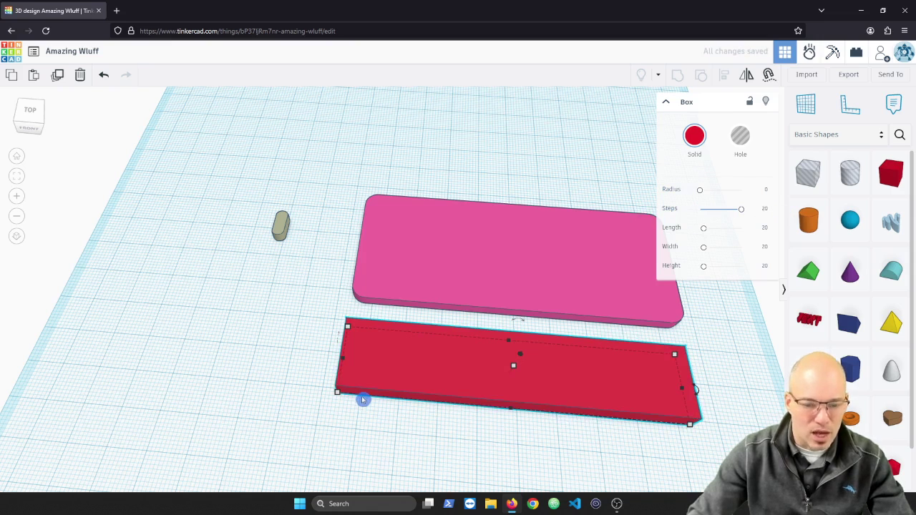
# Step: Move the small grey-green pill shape forward and closer to the pink plate
pyautogui.click(280, 273)
pyautogui.moveTo(280, 273); pyautogui.dragTo(287, 285, button='right')
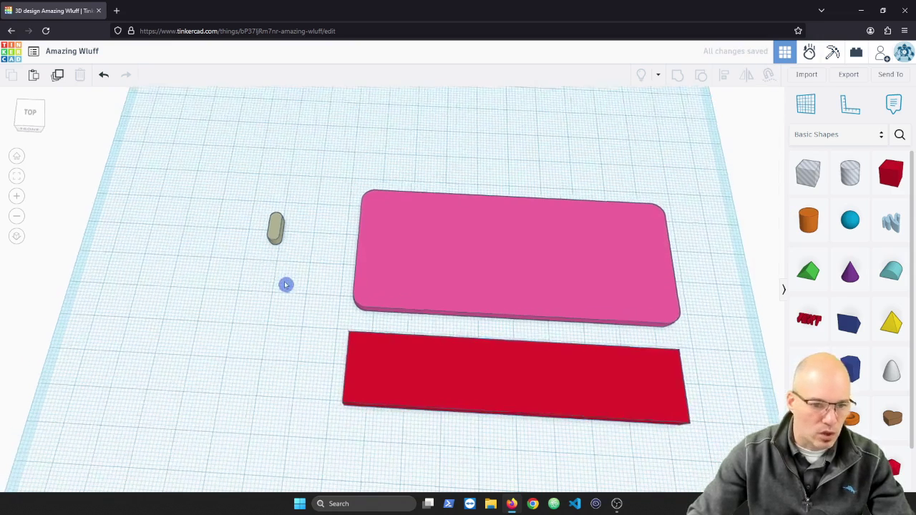
pyautogui.moveTo(274, 238); pyautogui.dragTo(308, 276)
pyautogui.click(280, 326)
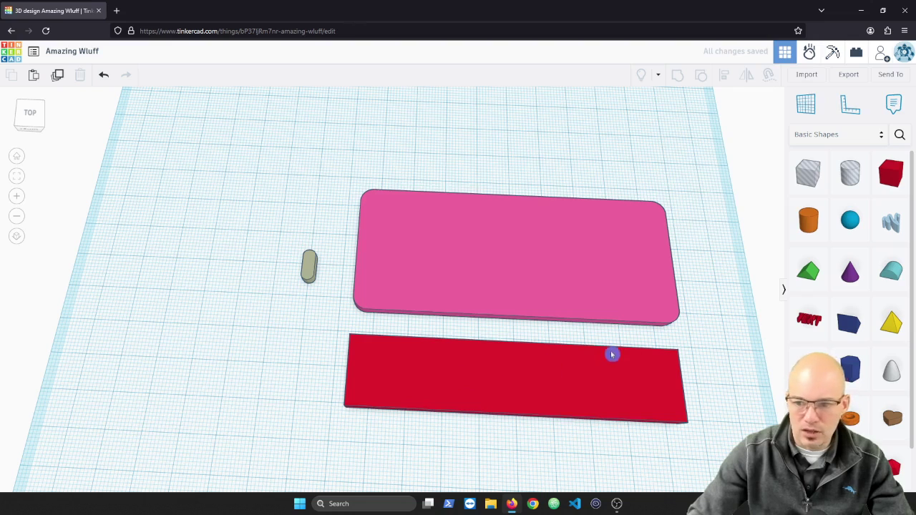
# Step: Try a Round Roof shape beside the small pill, inspect its profile from the front and delete it
pyautogui.scroll(-2, 859, 354)
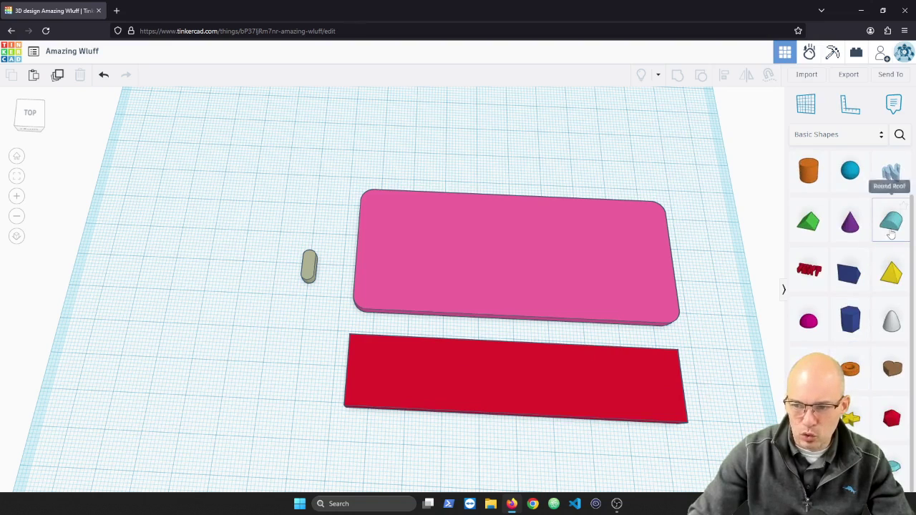
pyautogui.moveTo(892, 234); pyautogui.dragTo(183, 307)
pyautogui.moveTo(188, 376); pyautogui.dragTo(163, 297, button='right')
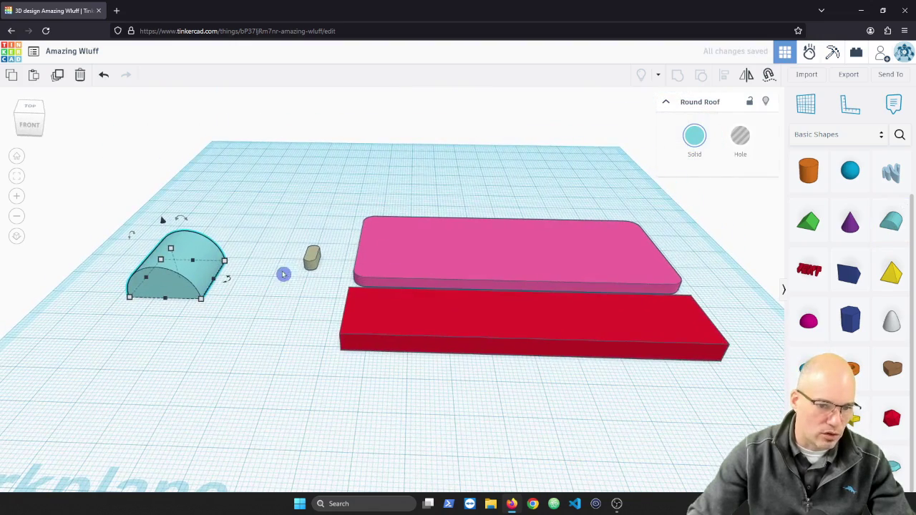
pyautogui.press('Delete')
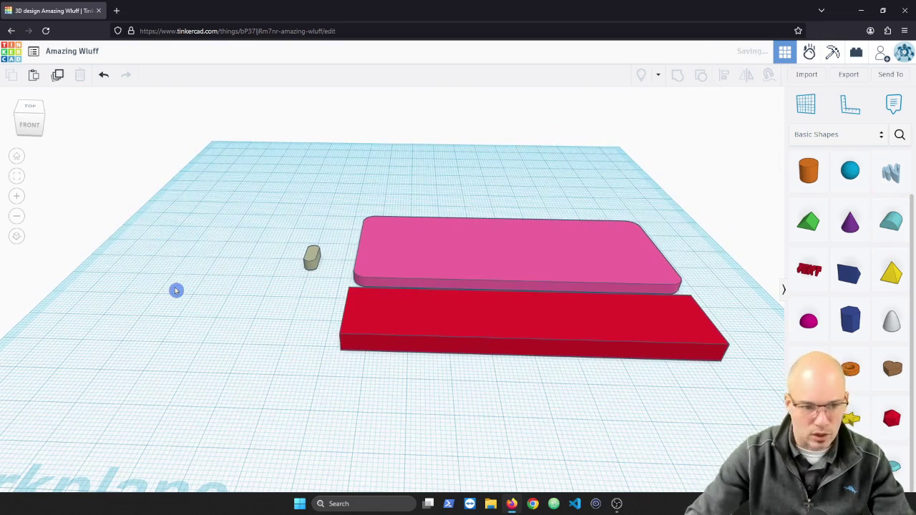
# Step: Delete the long red box in front of the pink plate
pyautogui.scroll(-2, 455, 397)
pyautogui.moveTo(455, 397)
pyautogui.mouseDown(button='right')
pyautogui.moveTo(470, 435)
pyautogui.moveTo(453, 380)
pyautogui.mouseUp(button='right')
pyautogui.click(452, 380)
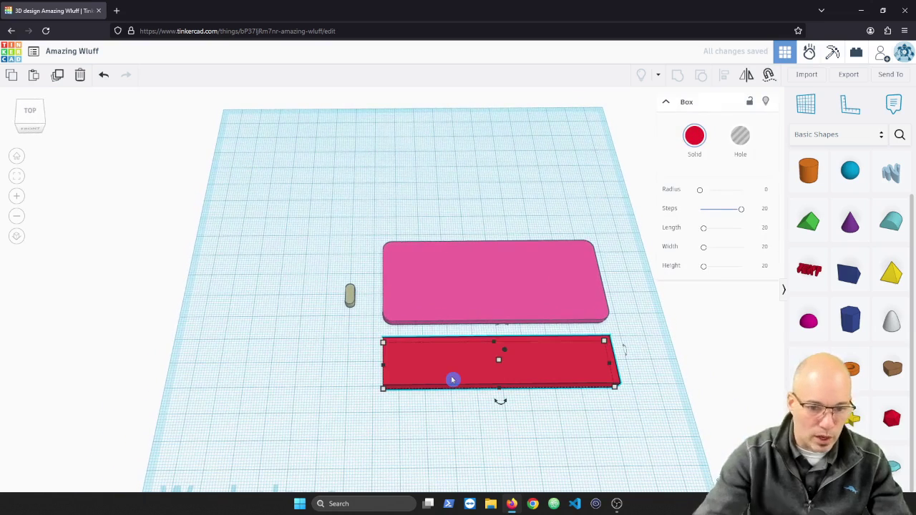
pyautogui.press('Delete')
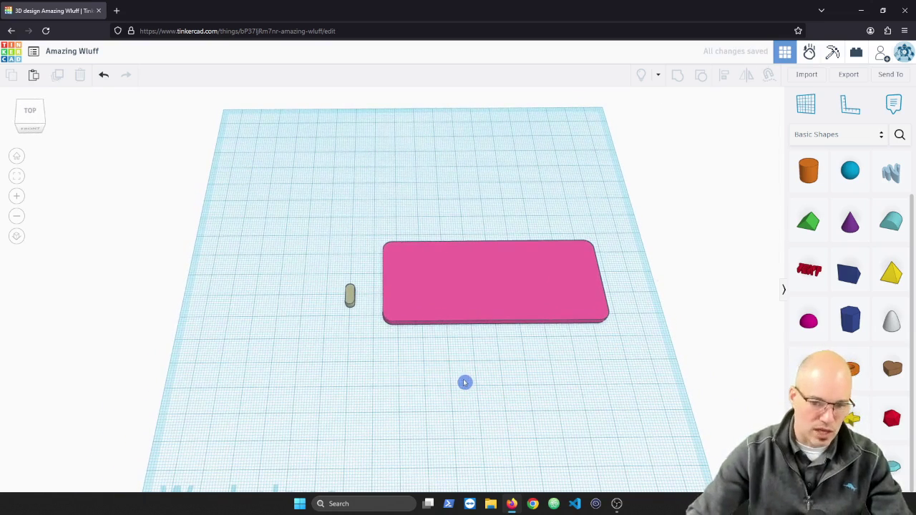
# Step: Examine the pink plate's rounded corner and the small pill's round ends from above and at an angle
pyautogui.moveTo(463, 384); pyautogui.dragTo(459, 345, button='right')
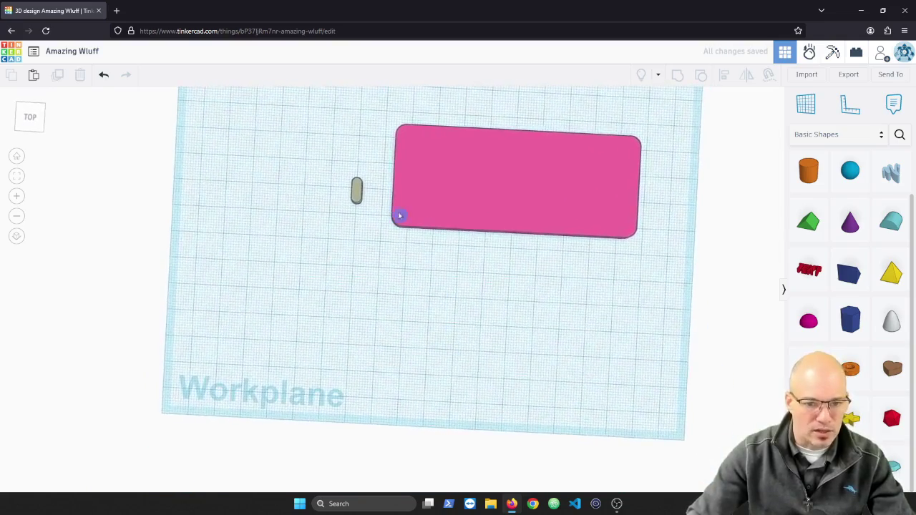
pyautogui.scroll(5, 401, 215)
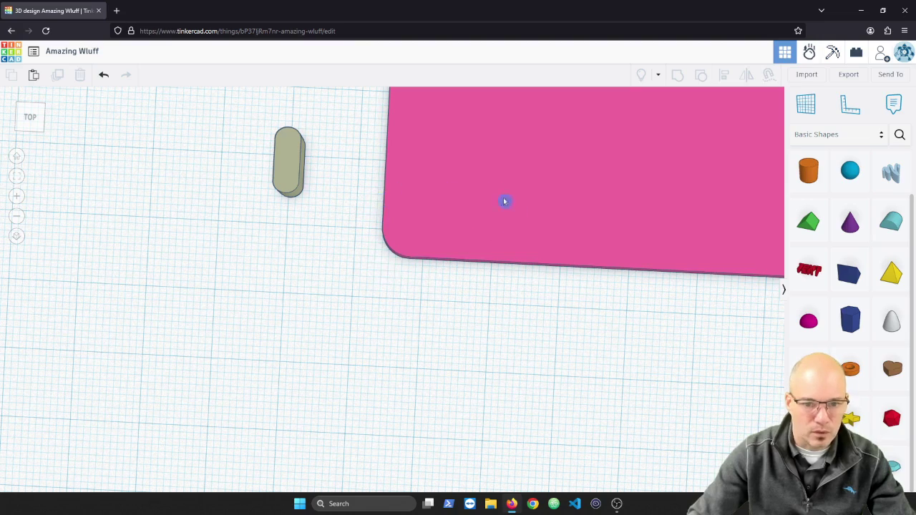
pyautogui.scroll(-3, 503, 366)
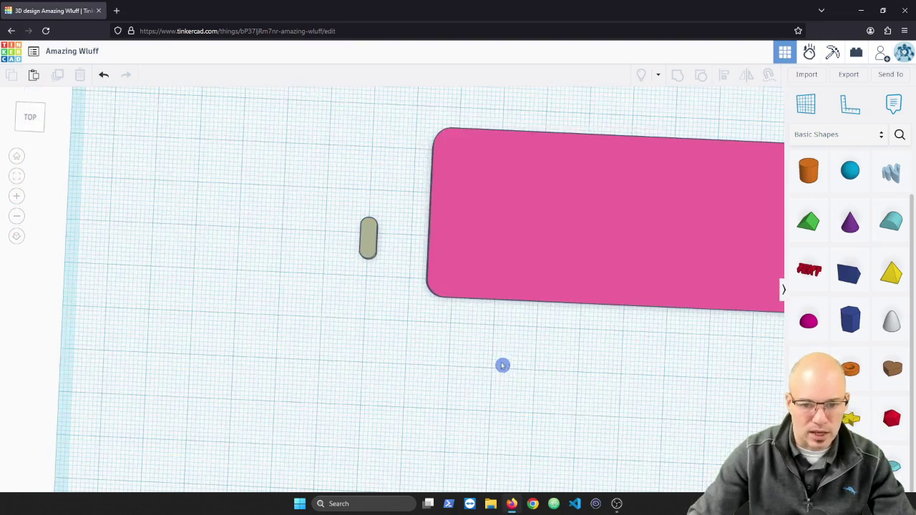
pyautogui.moveTo(612, 391); pyautogui.dragTo(481, 278, button='right')
pyautogui.press('capslock')
pyautogui.press('capslock')
pyautogui.click(335, 302)
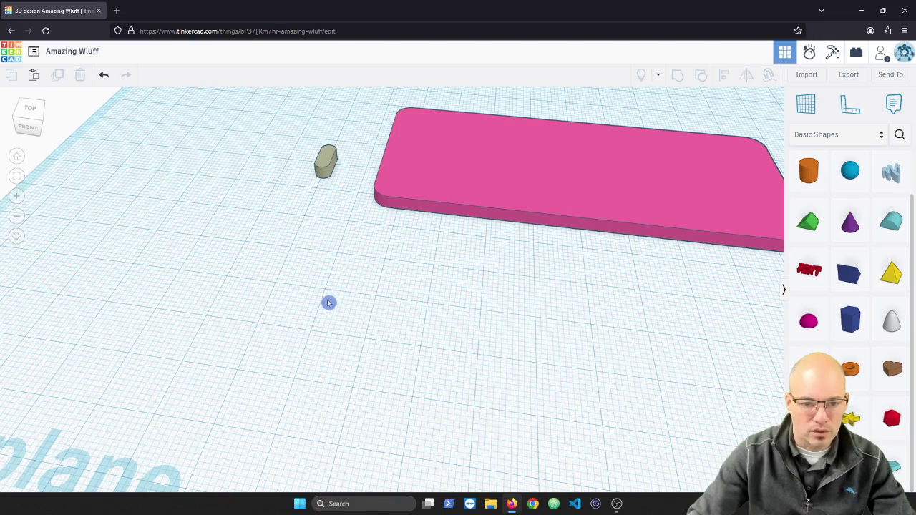
pyautogui.scroll(-5, 320, 327)
pyautogui.moveTo(358, 340); pyautogui.dragTo(380, 246, button='right')
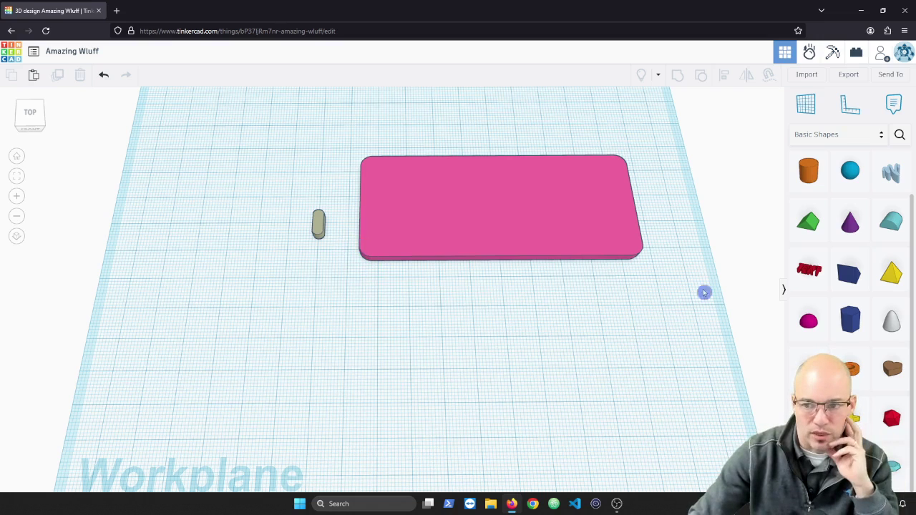
# Step: Place a 64-sided cylinder on the workplane in front of the small pill shape
pyautogui.moveTo(809, 185); pyautogui.dragTo(353, 340)
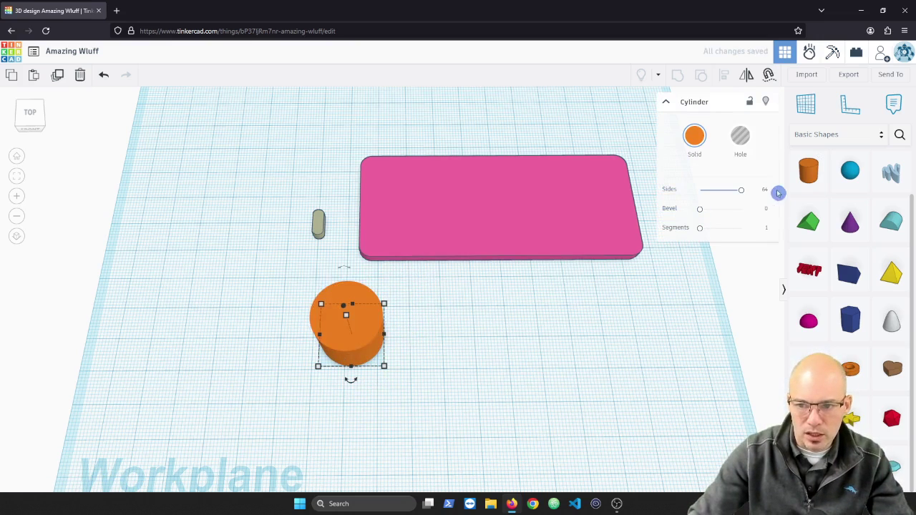
pyautogui.click(387, 399)
pyautogui.moveTo(386, 399)
pyautogui.mouseDown(button='right')
pyautogui.moveTo(374, 340)
pyautogui.moveTo(387, 391)
pyautogui.mouseUp(button='right')
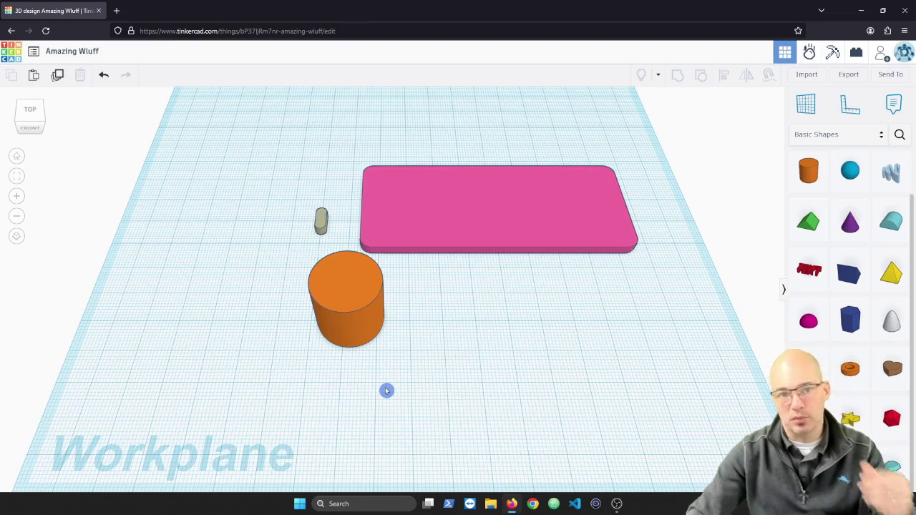
# Step: Resize the cylinder's base to 10 × 10 mm and reposition it about 5 mm sideways and 2 mm back
pyautogui.click(345, 337)
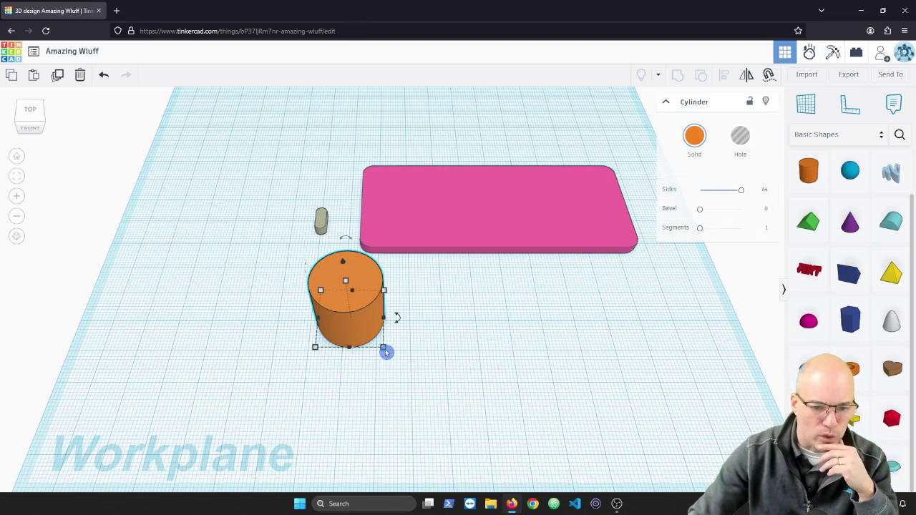
pyautogui.click(383, 348)
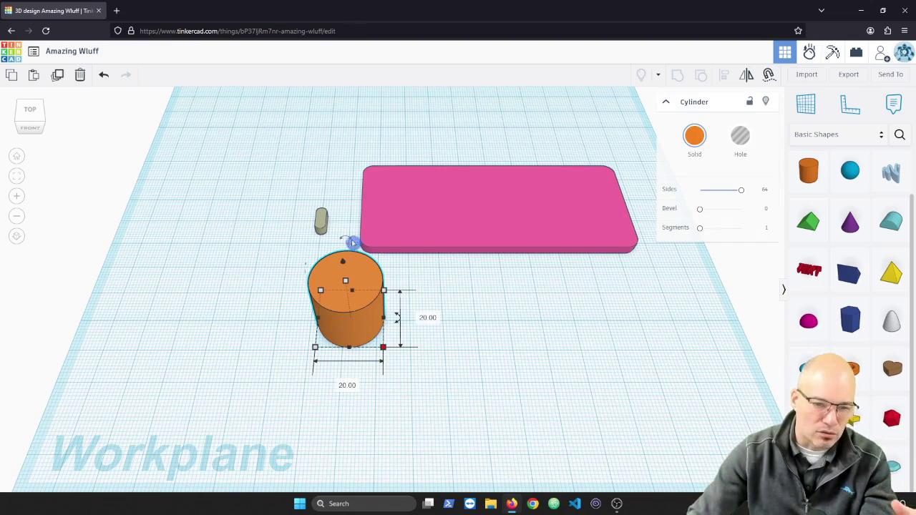
pyautogui.click(383, 348)
pyautogui.moveTo(343, 326)
pyautogui.mouseDown()
pyautogui.moveTo(381, 227)
pyautogui.moveTo(384, 246)
pyautogui.moveTo(343, 344)
pyautogui.mouseUp()
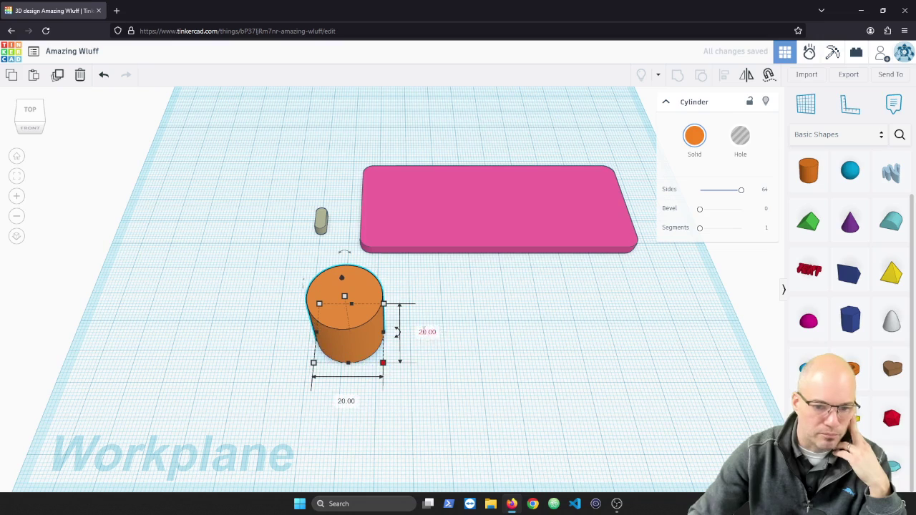
pyautogui.click(422, 331)
pyautogui.write('10')
pyautogui.press('Tab')
pyautogui.write('1')
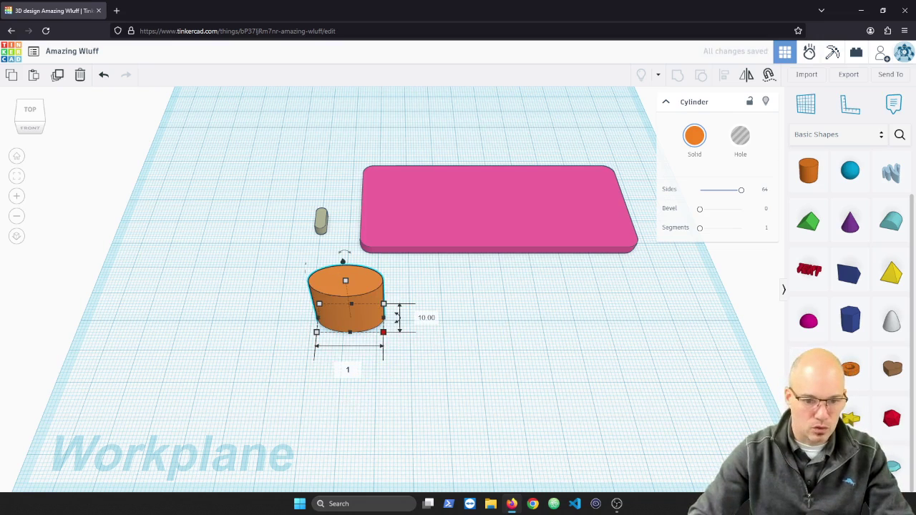
pyautogui.write('0')
pyautogui.press('Return')
pyautogui.click(446, 366)
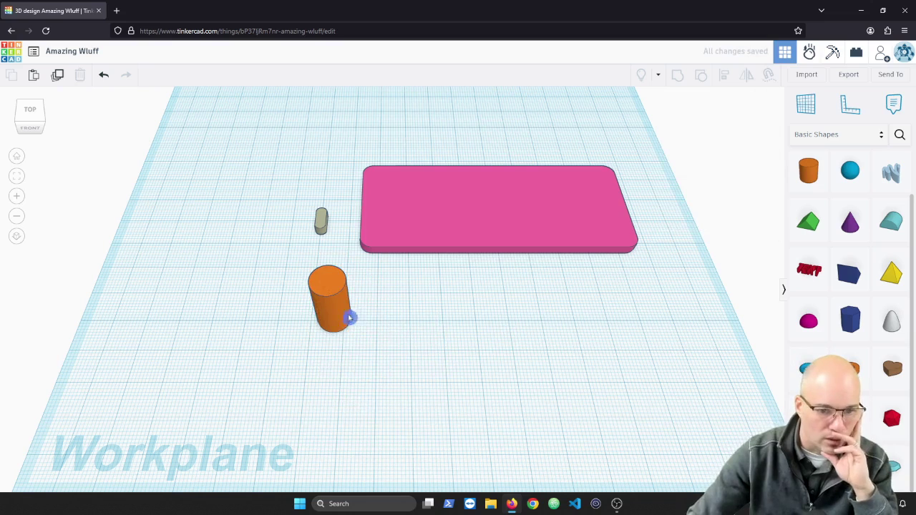
pyautogui.moveTo(339, 324)
pyautogui.mouseDown()
pyautogui.moveTo(368, 312)
pyautogui.moveTo(354, 310)
pyautogui.moveTo(370, 316)
pyautogui.moveTo(351, 312)
pyautogui.mouseUp()
# Step: Place a box beside the orange cylinder and set its height to 10 mm
pyautogui.scroll(2, 895, 241)
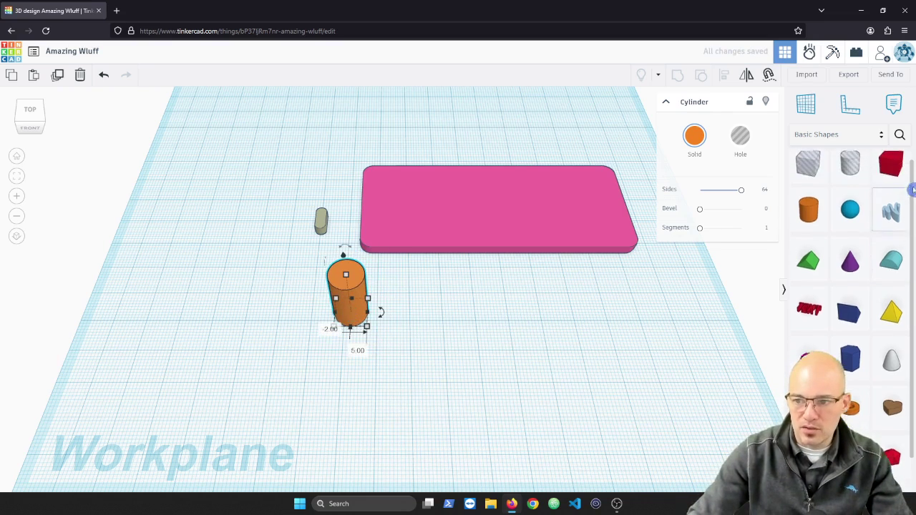
pyautogui.moveTo(892, 173); pyautogui.dragTo(421, 322)
pyautogui.click(420, 293)
pyautogui.click(471, 314)
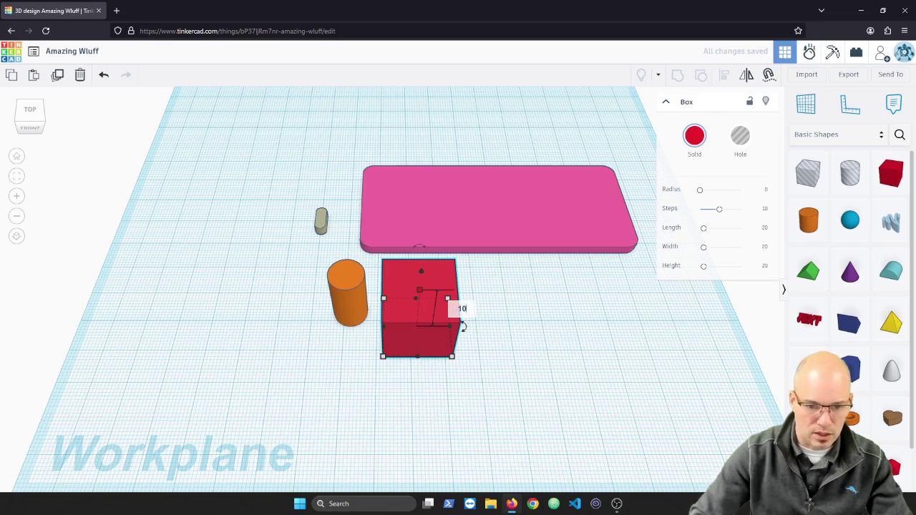
pyautogui.write('10')
pyautogui.press('Return')
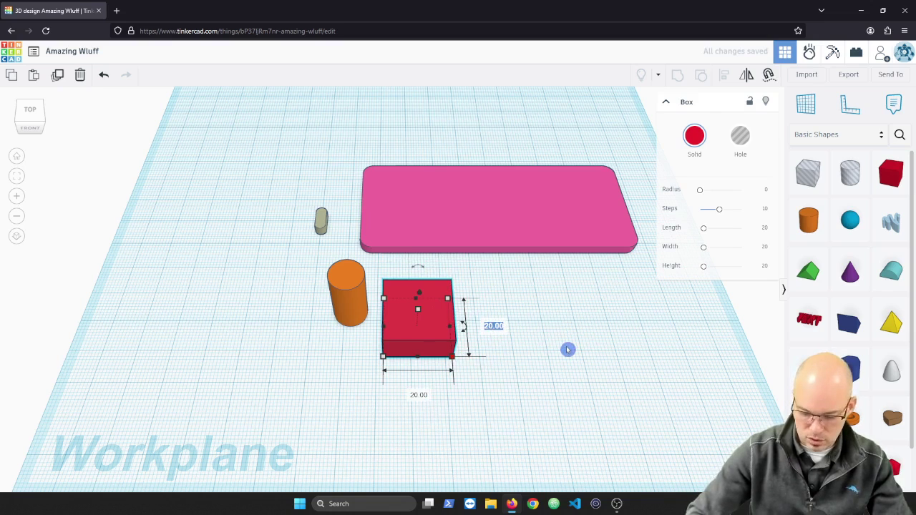
# Step: Set the red box's base to 40 mm wide and 20 mm deep
pyautogui.write('40')
pyautogui.press('Return')
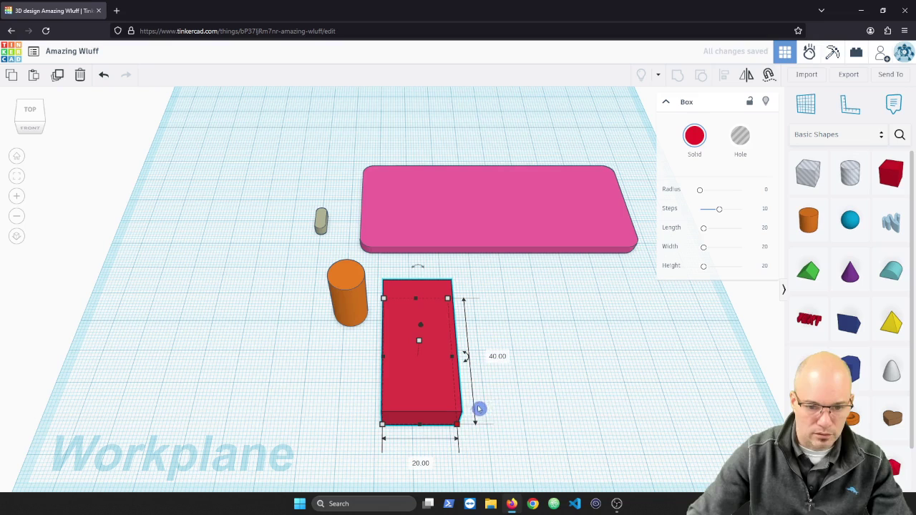
pyautogui.write('20')
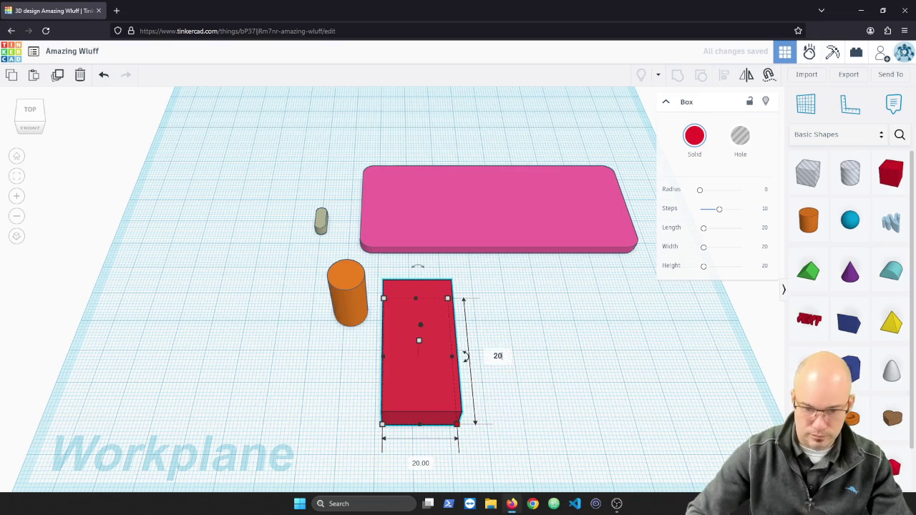
pyautogui.press('Tab')
pyautogui.write('40')
pyautogui.press('Return')
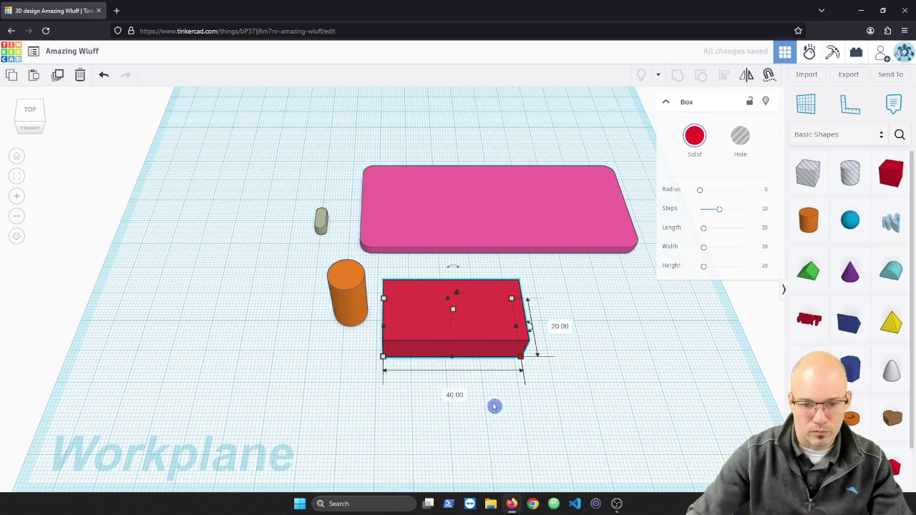
pyautogui.click(468, 377)
pyautogui.moveTo(468, 376); pyautogui.dragTo(472, 372, button='right')
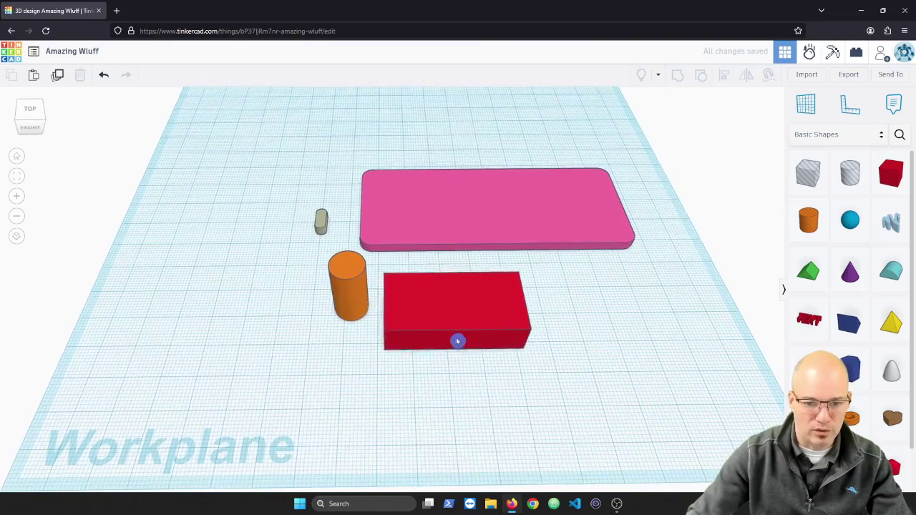
# Step: Set the red box's height to 5 mm
pyautogui.click(458, 342)
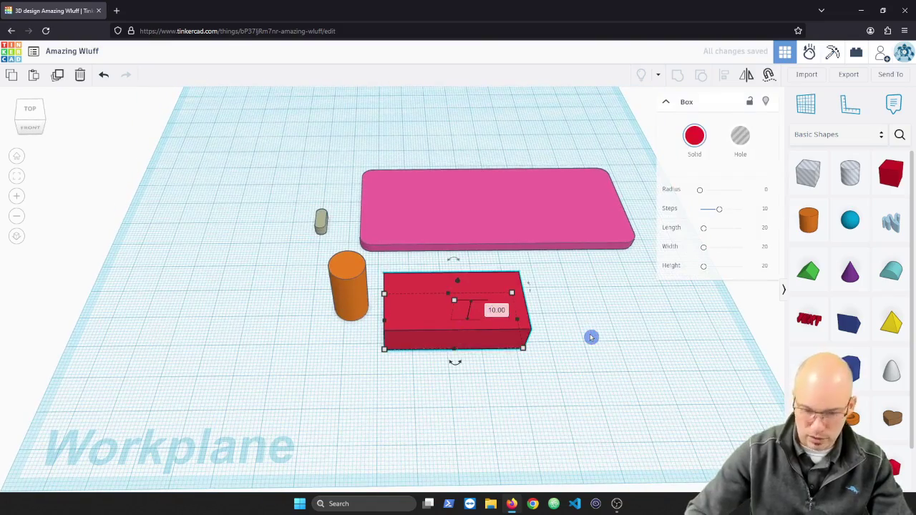
pyautogui.click(497, 310)
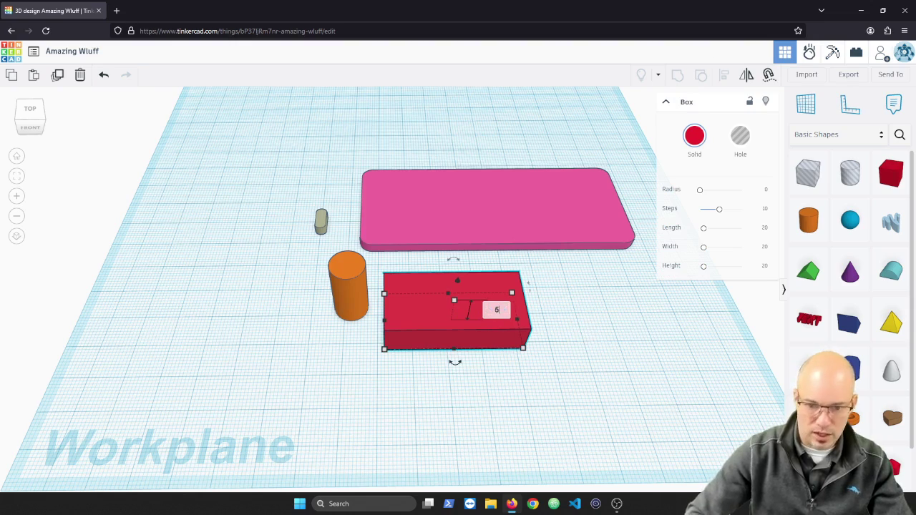
pyautogui.write('5')
pyautogui.press('Return')
pyautogui.click(491, 387)
pyautogui.moveTo(489, 374); pyautogui.dragTo(476, 410, button='right')
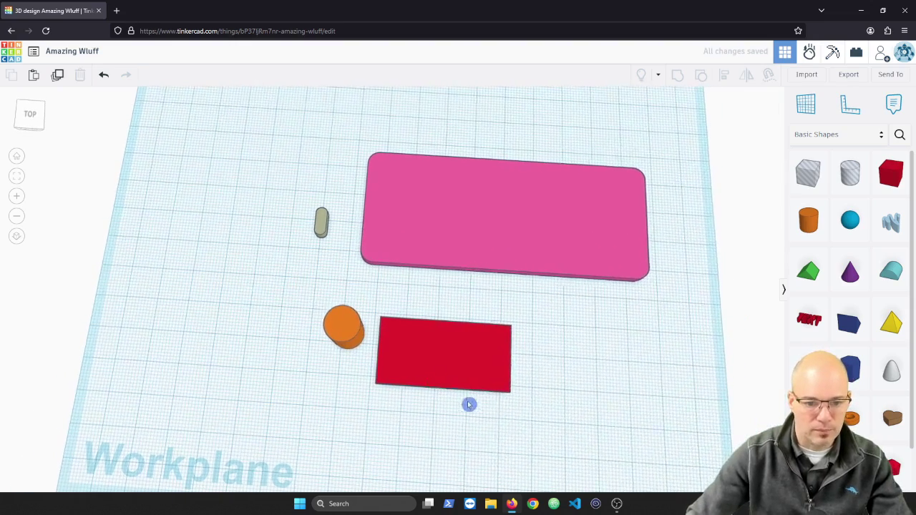
# Step: Align the orange cylinder and the red box flush along their front and left edges
pyautogui.rightClick(471, 302)
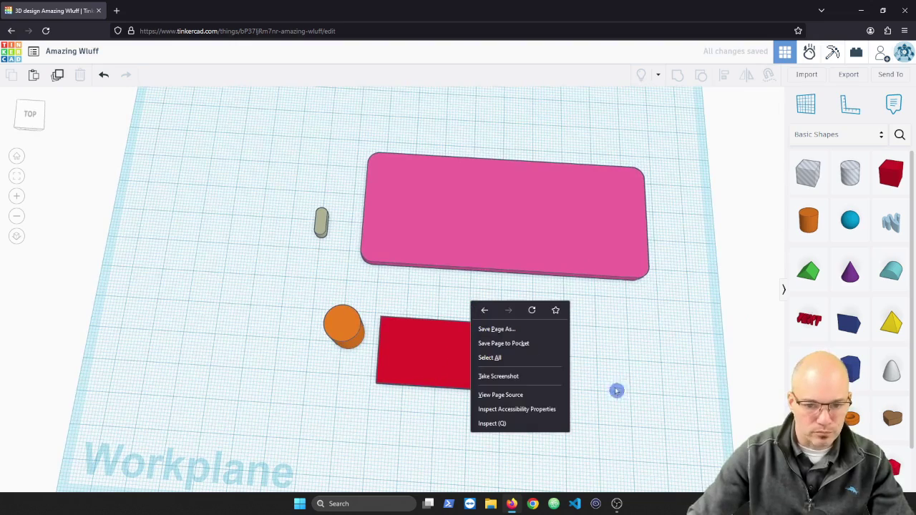
pyautogui.moveTo(633, 396); pyautogui.dragTo(643, 344, button='right')
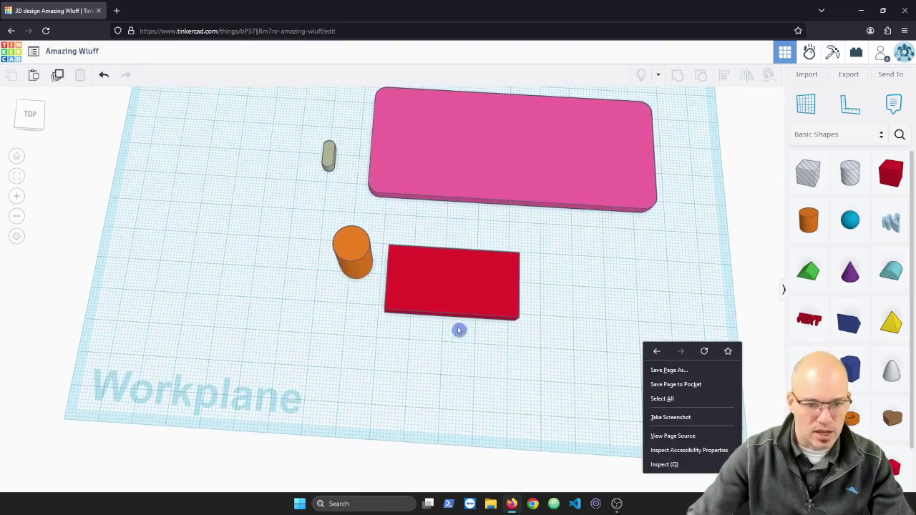
pyautogui.click(351, 254)
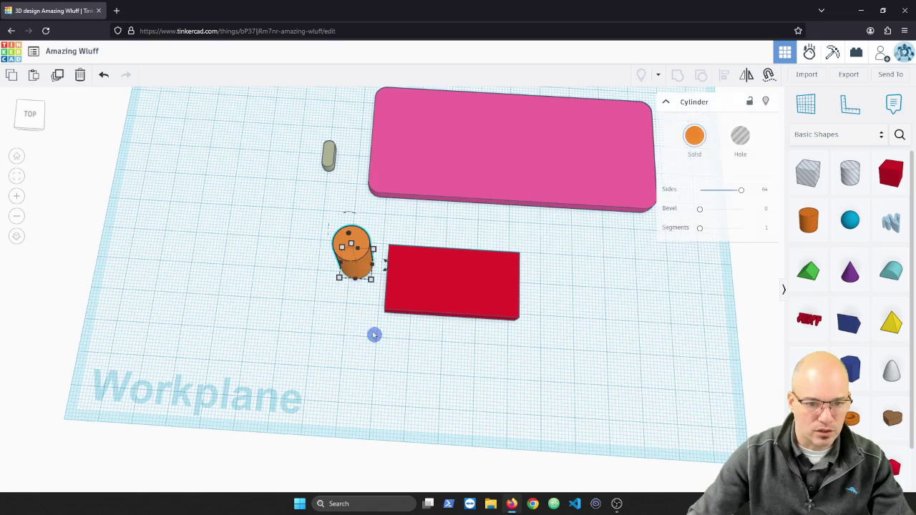
pyautogui.keyDown('shift'); pyautogui.click(417, 299); pyautogui.keyUp('shift')
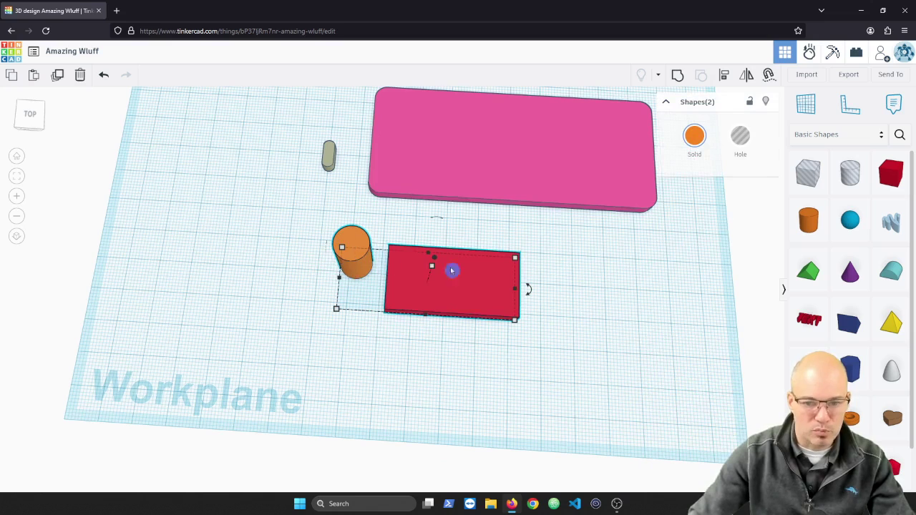
pyautogui.click(723, 76)
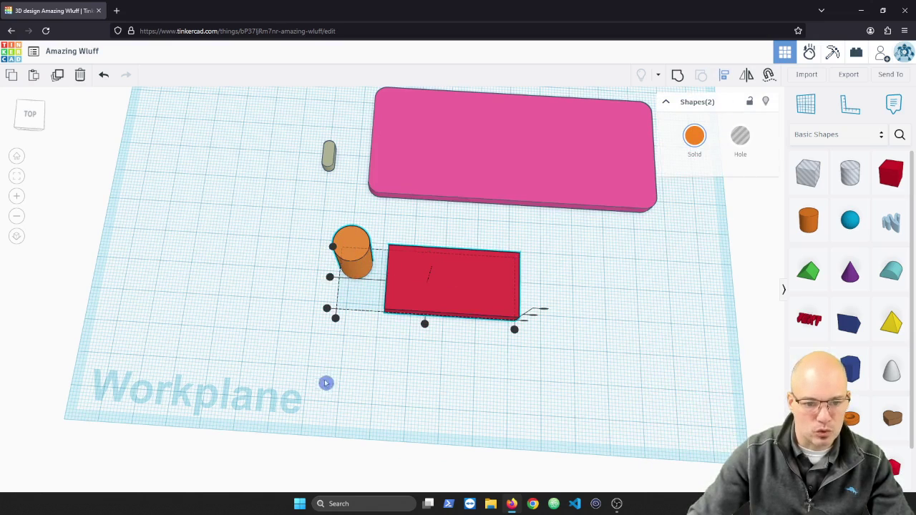
pyautogui.click(327, 308)
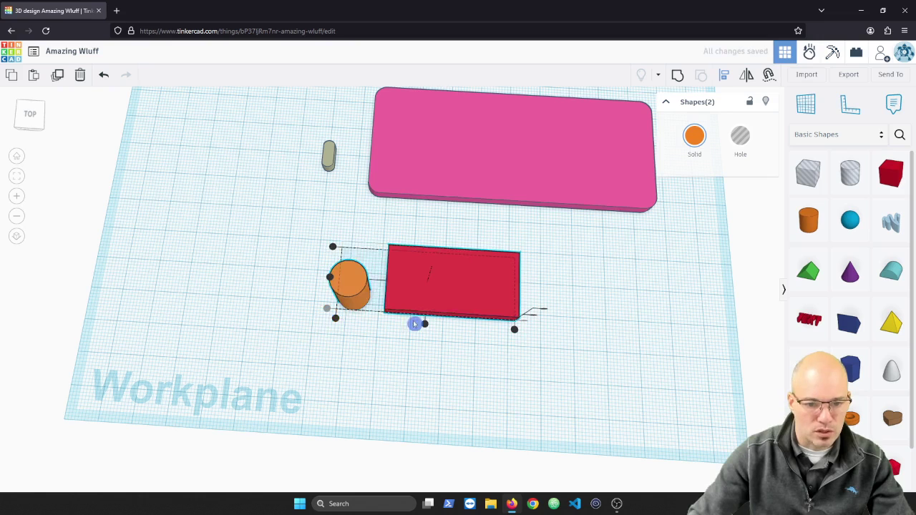
pyautogui.click(338, 320)
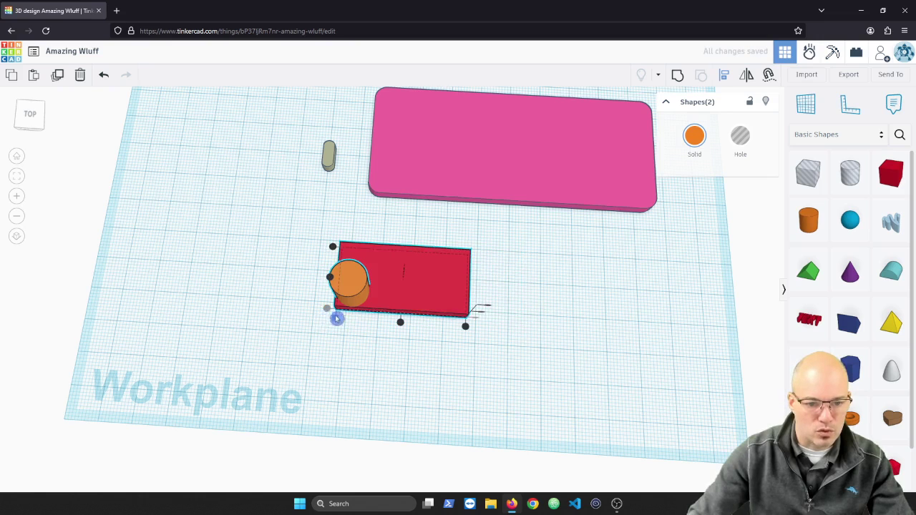
pyautogui.click(363, 361)
# Step: Lower the orange cylinder 4 mm so that it passes completely through the red box
pyautogui.moveTo(392, 366); pyautogui.dragTo(403, 336, button='right')
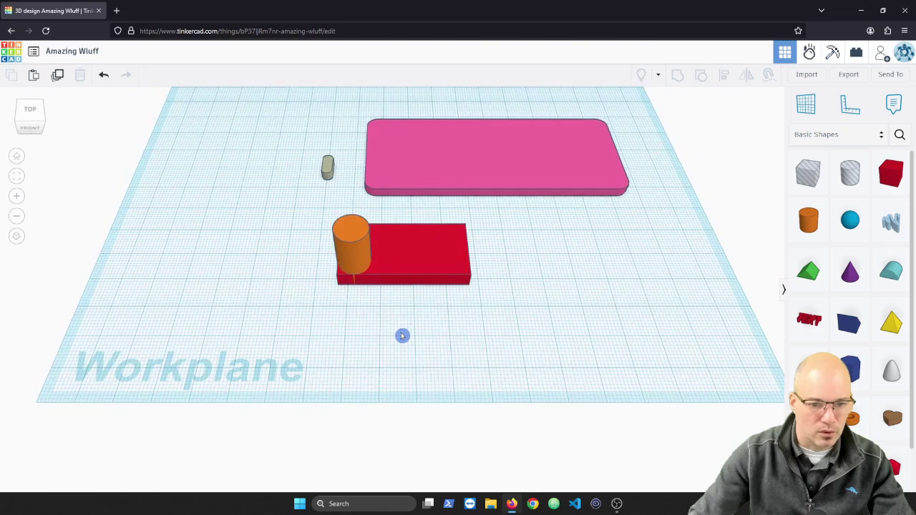
pyautogui.click(364, 267)
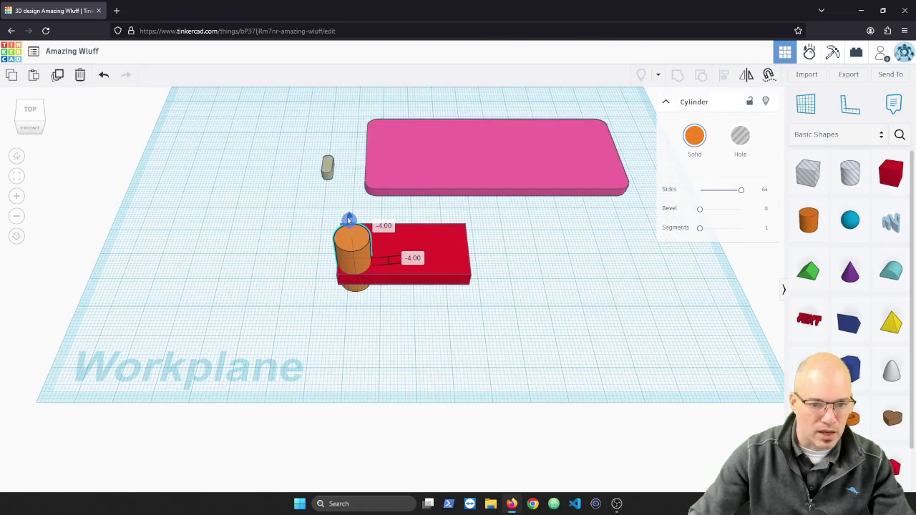
pyautogui.moveTo(403, 319)
pyautogui.mouseDown(button='right')
pyautogui.moveTo(403, 346)
pyautogui.moveTo(405, 286)
pyautogui.moveTo(407, 323)
pyautogui.mouseUp(button='right')
pyautogui.scroll(6, 351, 299)
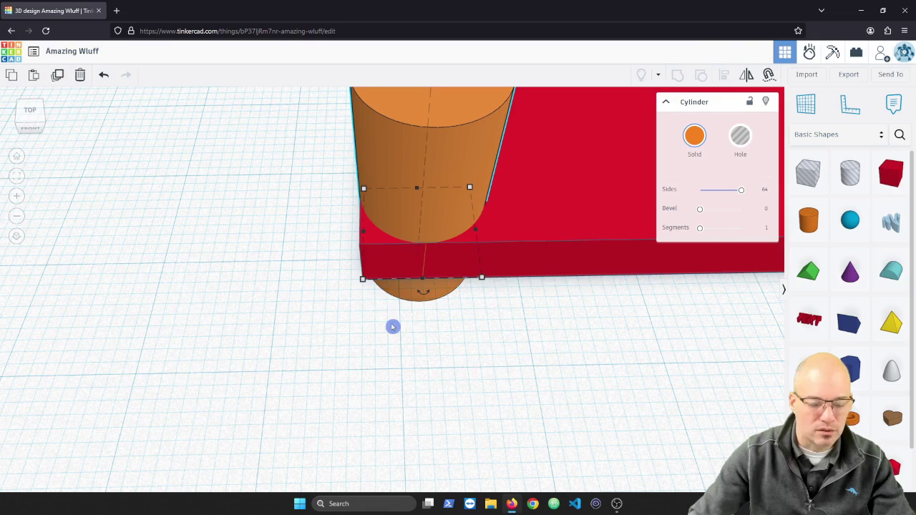
pyautogui.moveTo(418, 348)
pyautogui.mouseDown(button='right')
pyautogui.moveTo(413, 362)
pyautogui.moveTo(407, 351)
pyautogui.mouseUp(button='right')
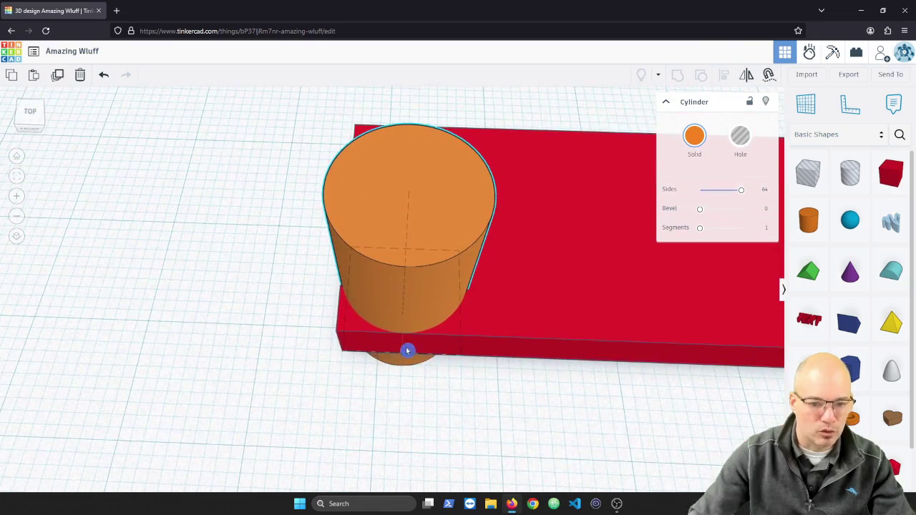
pyautogui.scroll(-3, 453, 373)
# Step: Examine how the orange cylinder sits against the edges of the red box's front-left corner
pyautogui.keyDown('shift'); pyautogui.moveTo(488, 400); pyautogui.dragTo(466, 370, button='right'); pyautogui.keyUp('shift')
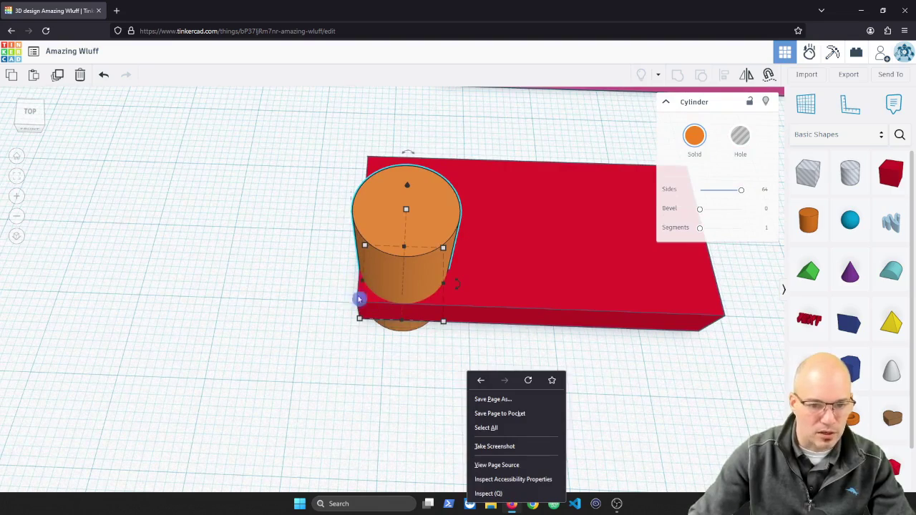
pyautogui.moveTo(341, 356); pyautogui.dragTo(432, 341, button='right')
pyautogui.press('super')
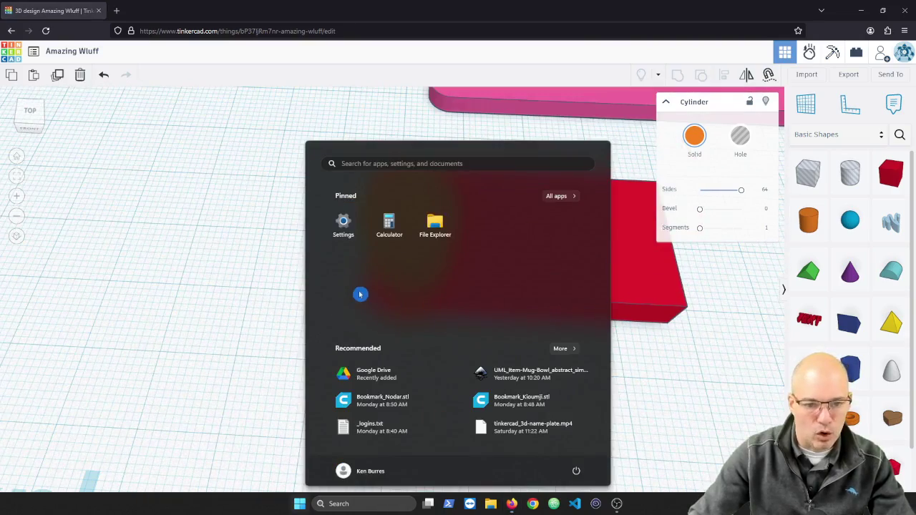
pyautogui.press('super')
pyautogui.scroll(-3, 349, 353)
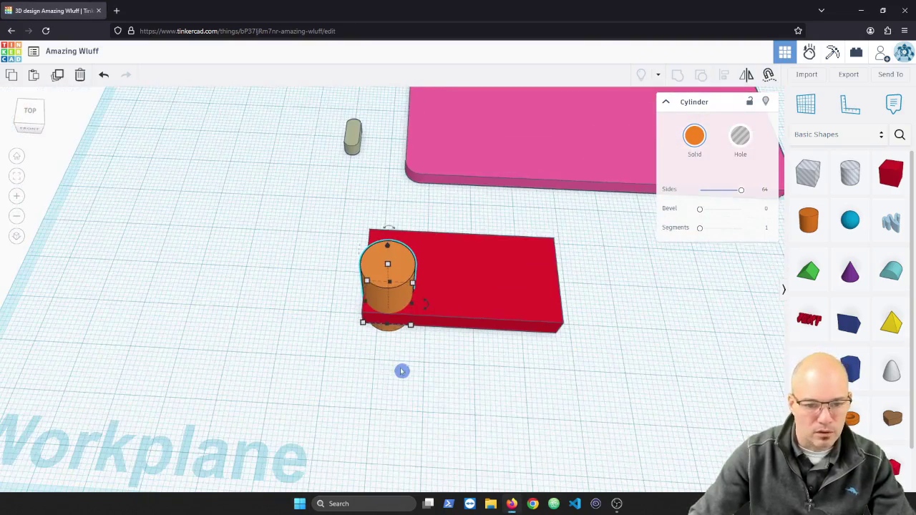
pyautogui.moveTo(405, 372); pyautogui.dragTo(412, 364, button='middle')
pyautogui.moveTo(412, 364); pyautogui.dragTo(413, 364, button='right')
pyautogui.click(436, 150)
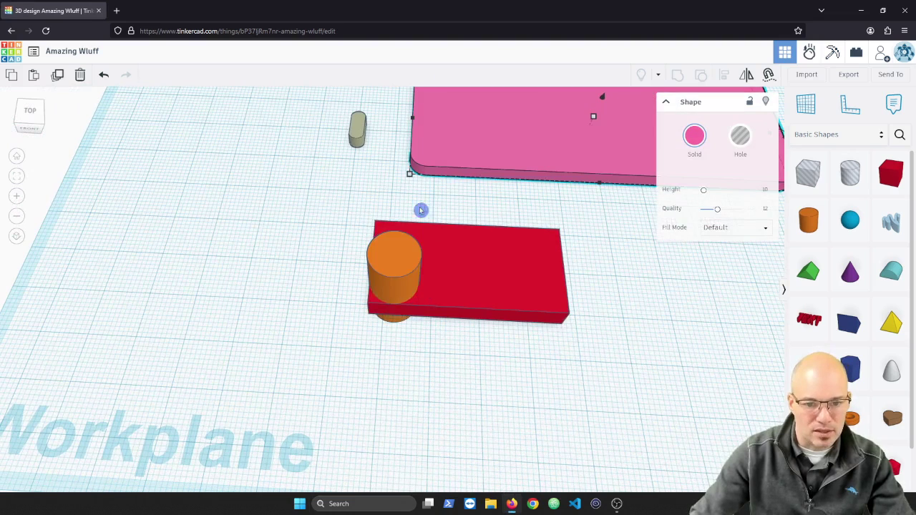
pyautogui.click(398, 265)
# Step: Try the red box as a hole around the cylinder and restore it to solid
pyautogui.click(466, 270)
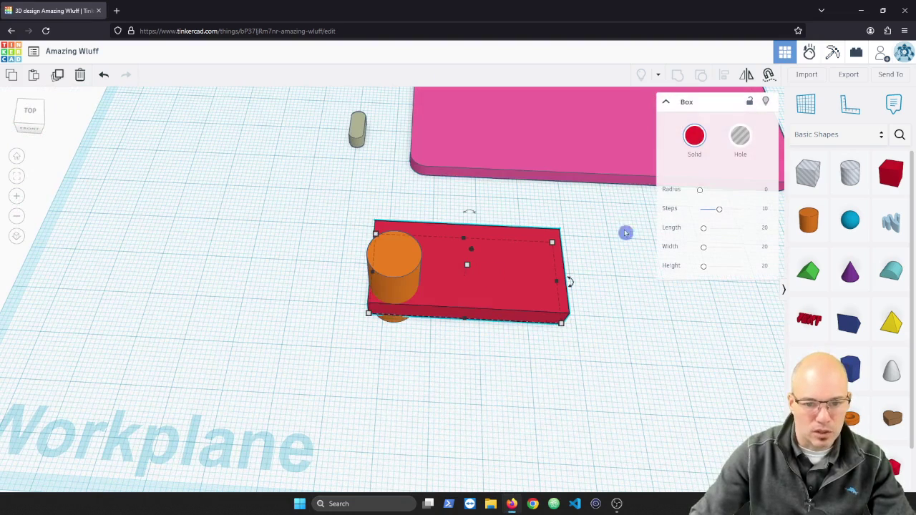
pyautogui.click(740, 137)
pyautogui.click(471, 397)
pyautogui.scroll(2, 444, 383)
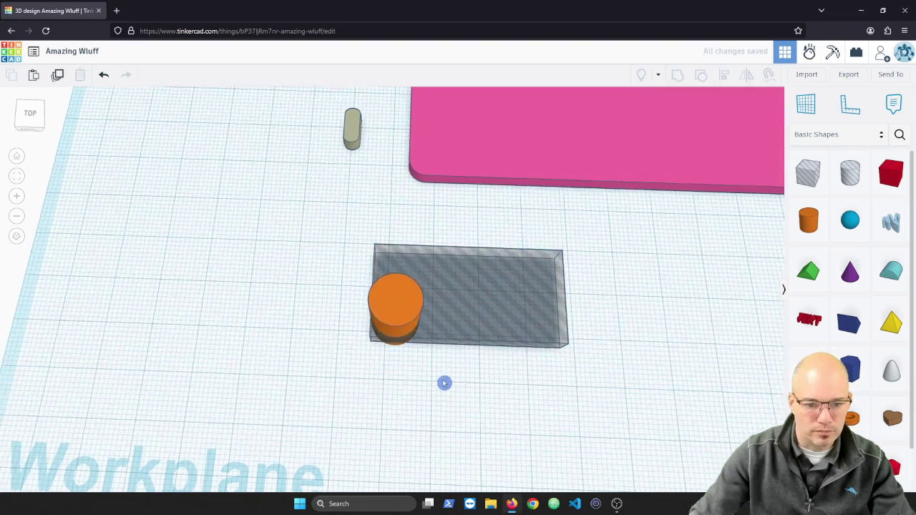
pyautogui.moveTo(445, 383); pyautogui.dragTo(446, 389, button='right')
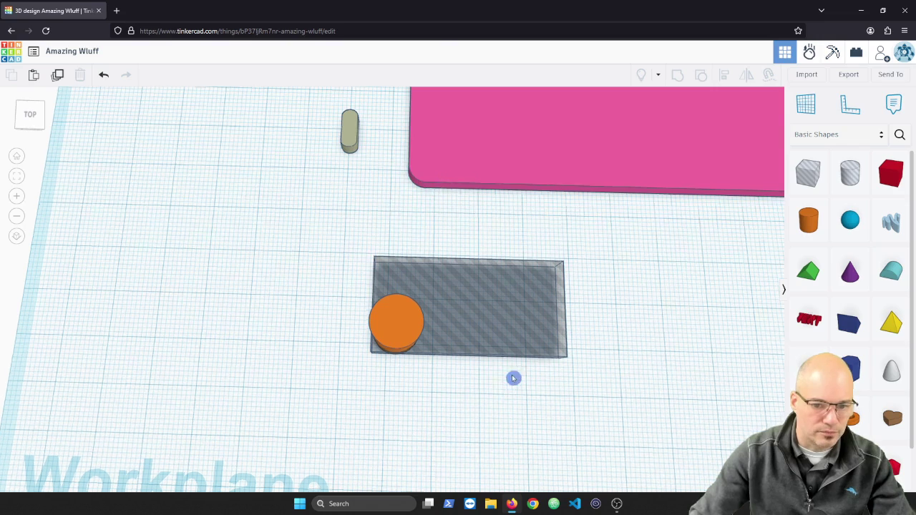
pyautogui.moveTo(513, 379); pyautogui.dragTo(514, 368, button='right')
pyautogui.click(467, 303)
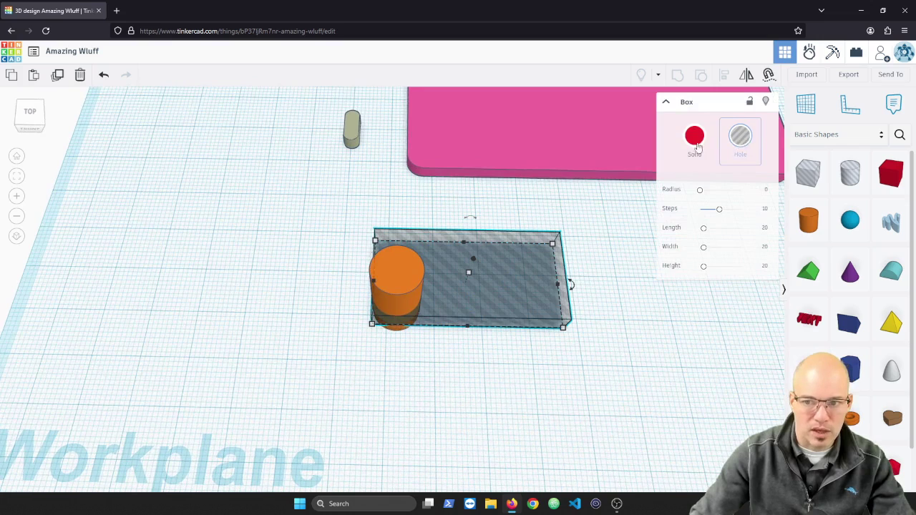
pyautogui.click(703, 146)
# Step: Turn the orange cylinder into a hole
pyautogui.click(430, 310)
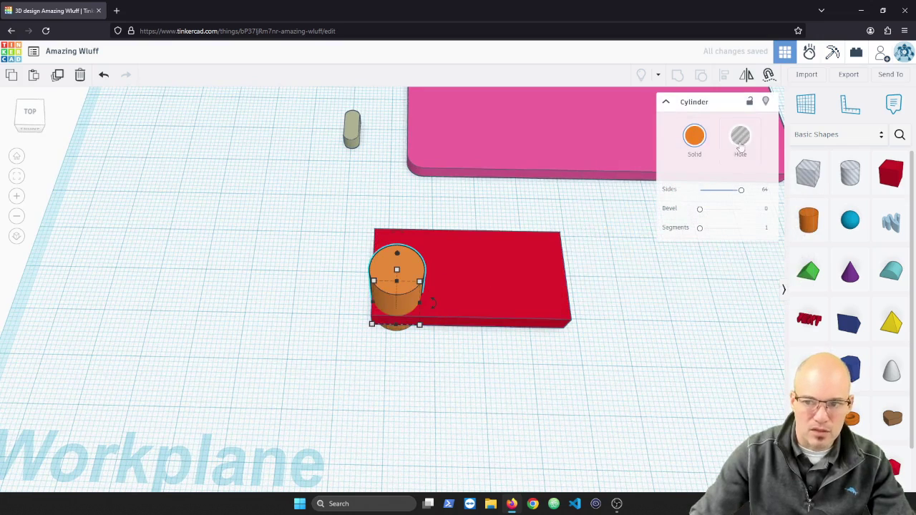
pyautogui.click(740, 143)
pyautogui.moveTo(448, 378)
pyautogui.mouseDown(button='right')
pyautogui.moveTo(436, 388)
pyautogui.moveTo(444, 362)
pyautogui.mouseUp(button='right')
# Step: Group the cylinder hole with the red box to cut it out of the corner
pyautogui.keyDown('shift'); pyautogui.click(487, 292); pyautogui.keyUp('shift')
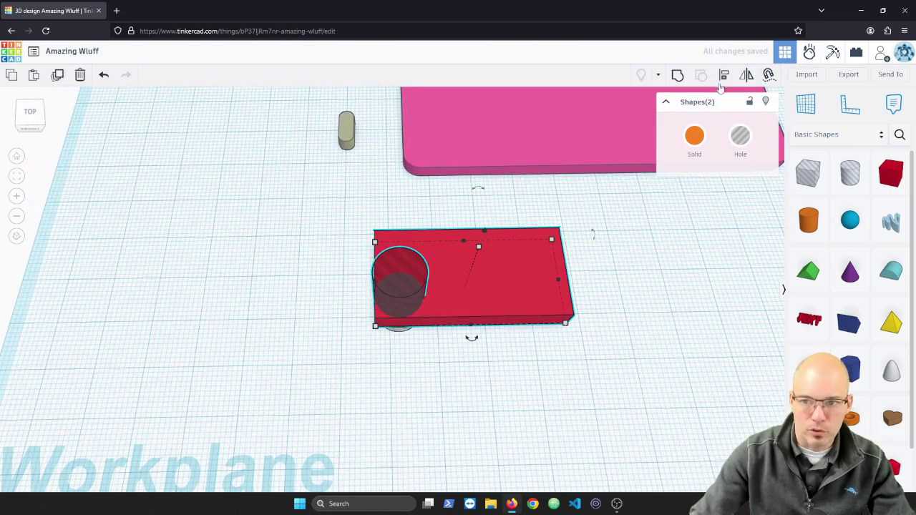
pyautogui.click(677, 74)
pyautogui.click(433, 365)
pyautogui.moveTo(433, 365); pyautogui.dragTo(353, 348, button='right')
# Step: Examine the cut at the red box's corner where the round opening meets the outer side faces
pyautogui.scroll(8, 355, 348)
pyautogui.moveTo(533, 389); pyautogui.dragTo(464, 404, button='right')
pyautogui.rightClick(432, 322)
pyautogui.scroll(5, 417, 340)
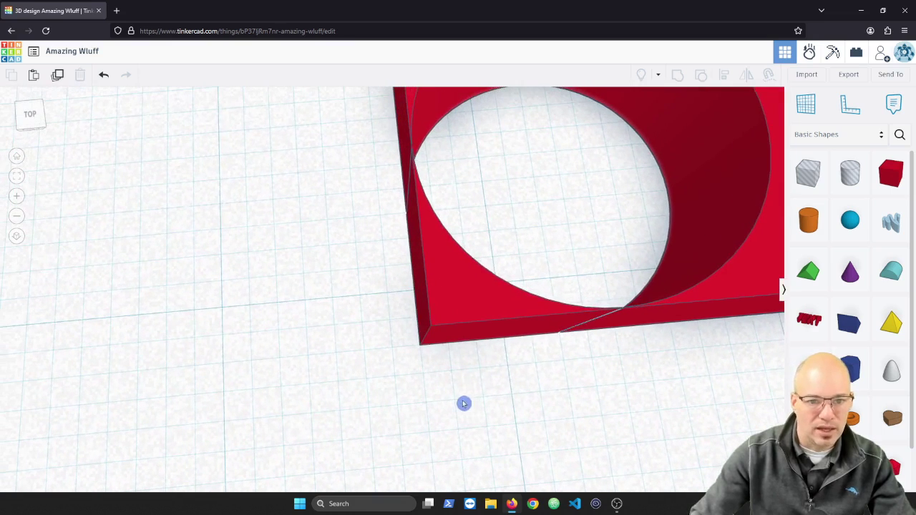
pyautogui.click(425, 226)
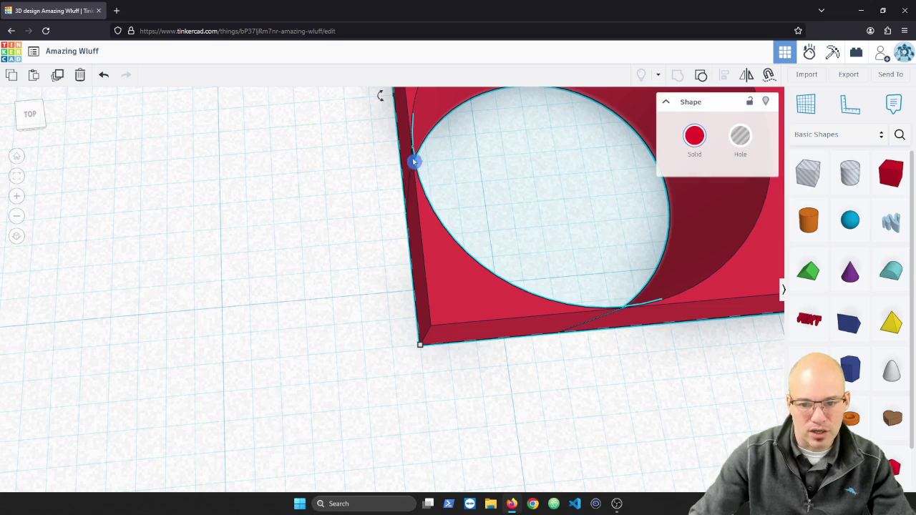
pyautogui.scroll(-3, 491, 362)
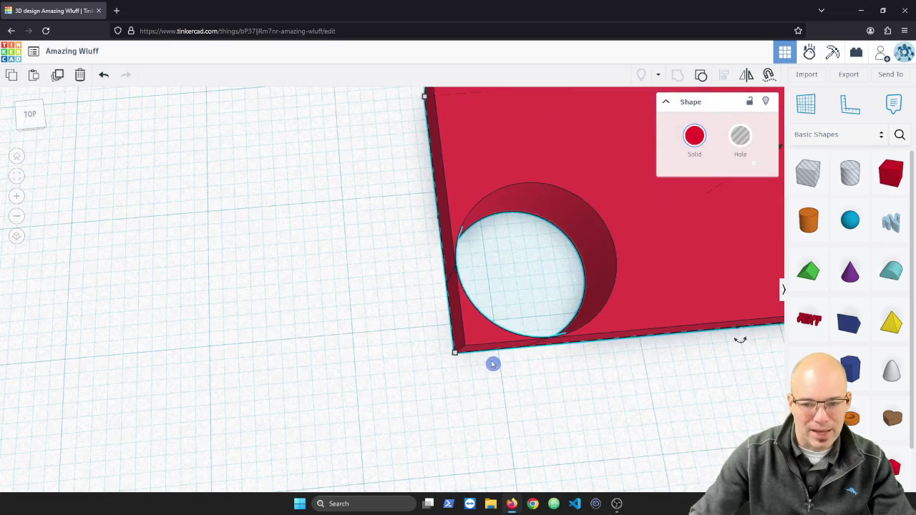
pyautogui.moveTo(503, 384); pyautogui.dragTo(276, 348, button='middle')
pyautogui.keyDown('shift'); pyautogui.moveTo(276, 348); pyautogui.dragTo(258, 348, button='right'); pyautogui.keyUp('shift')
pyautogui.click(403, 335)
pyautogui.scroll(-2, 429, 337)
pyautogui.moveTo(435, 352); pyautogui.dragTo(411, 352, button='right')
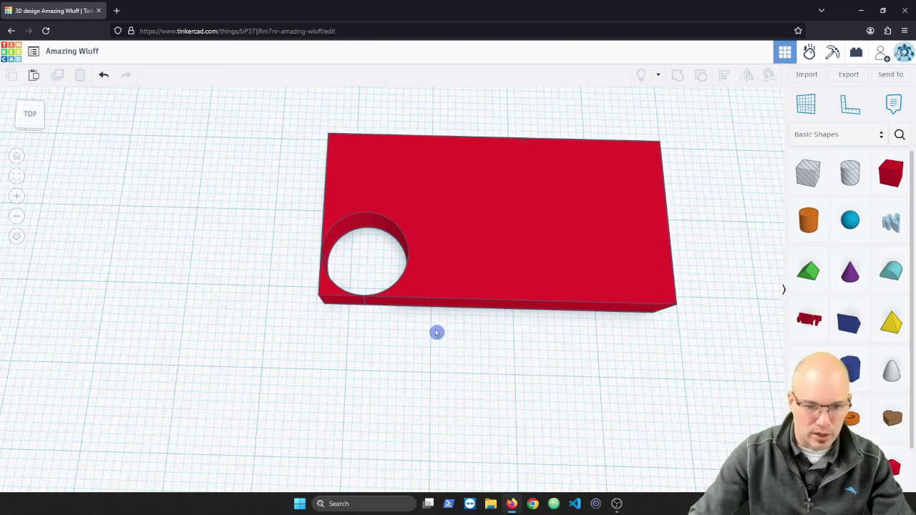
# Step: Undo the grouping and adjust the cylinder hole's base dimensions
pyautogui.hotkey('ctrl', 'z')
pyautogui.moveTo(399, 353); pyautogui.dragTo(380, 352, button='right')
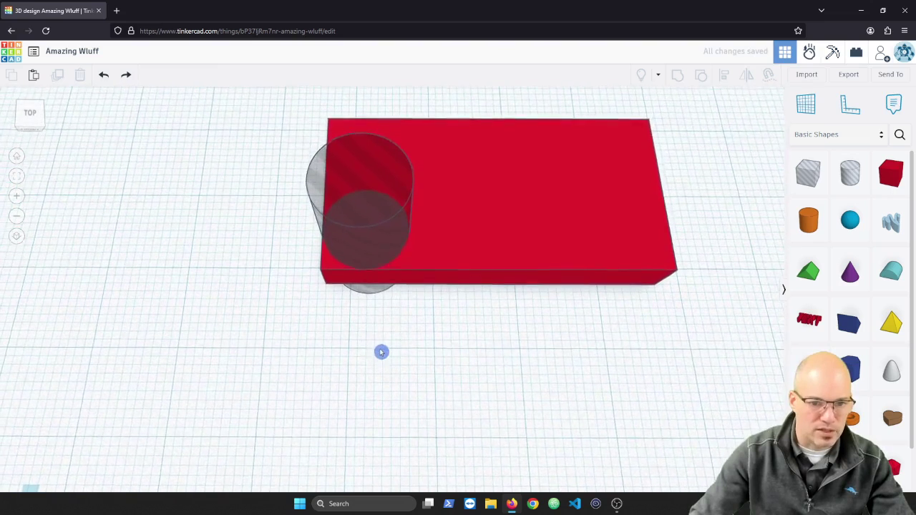
pyautogui.click(375, 241)
pyautogui.moveTo(407, 288)
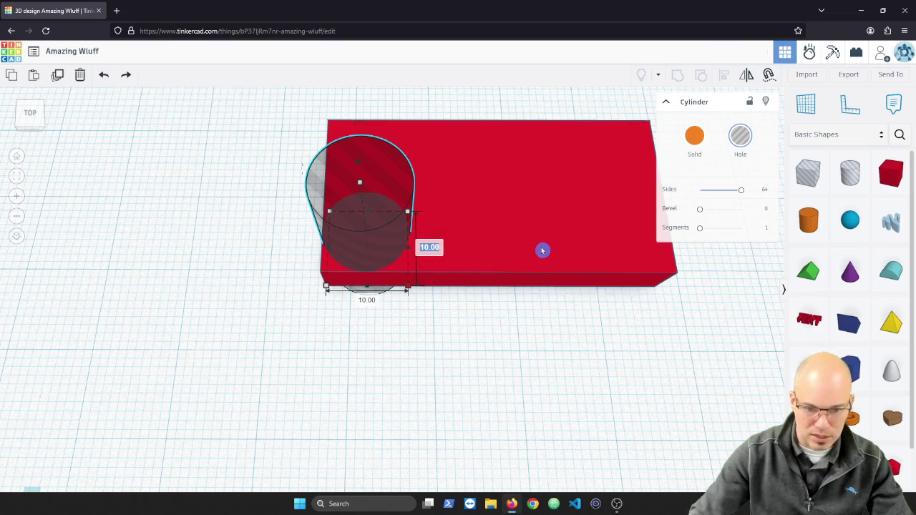
pyautogui.press('Tab')
pyautogui.press('Return')
# Step: Examine where the resized cylinder hole meets the front and side faces of the red box's corner
pyautogui.click(467, 289)
pyautogui.moveTo(467, 289); pyautogui.dragTo(379, 328, button='right')
pyautogui.click(379, 207)
pyautogui.moveTo(308, 278); pyautogui.dragTo(395, 243, button='right')
pyautogui.moveTo(363, 295); pyautogui.dragTo(375, 220, button='right')
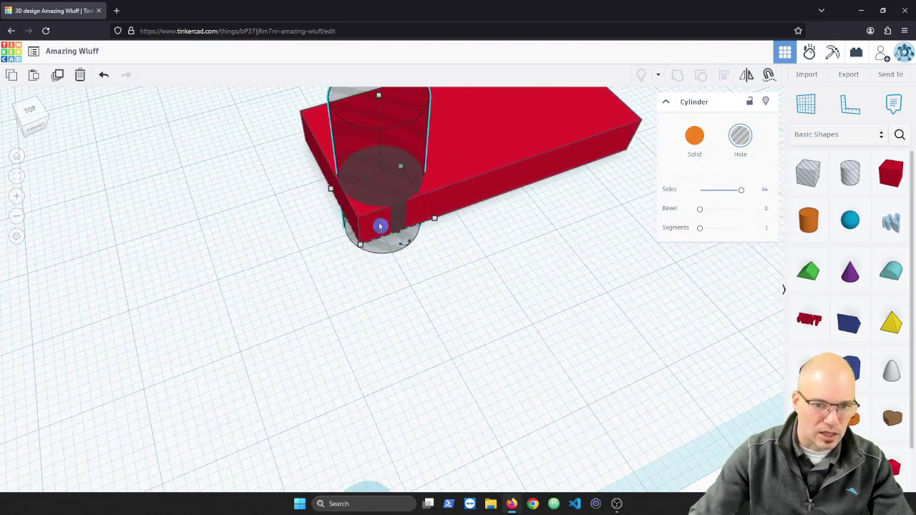
pyautogui.moveTo(350, 287); pyautogui.dragTo(400, 243, button='right')
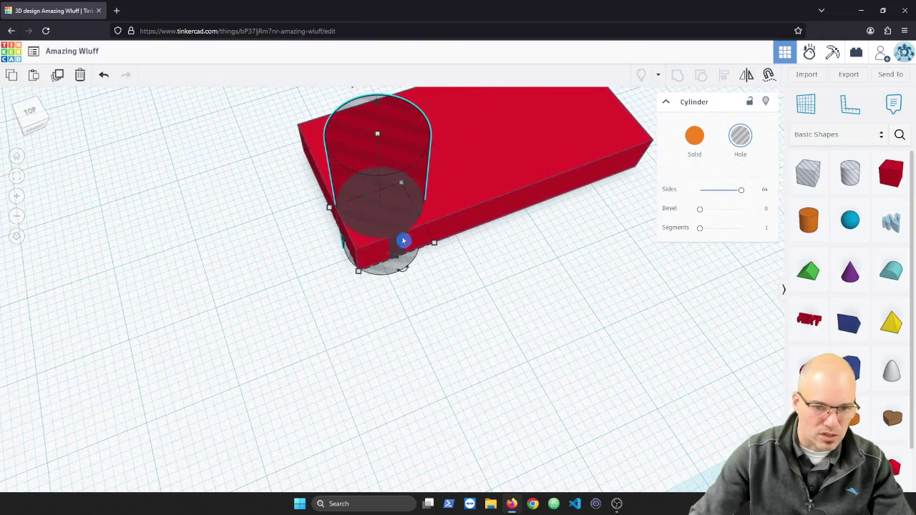
pyautogui.moveTo(397, 286); pyautogui.dragTo(364, 251, button='right')
# Step: Align the resized cylinder hole flush with the red box's front and left edges
pyautogui.keyDown('shift'); pyautogui.click(476, 241); pyautogui.keyUp('shift')
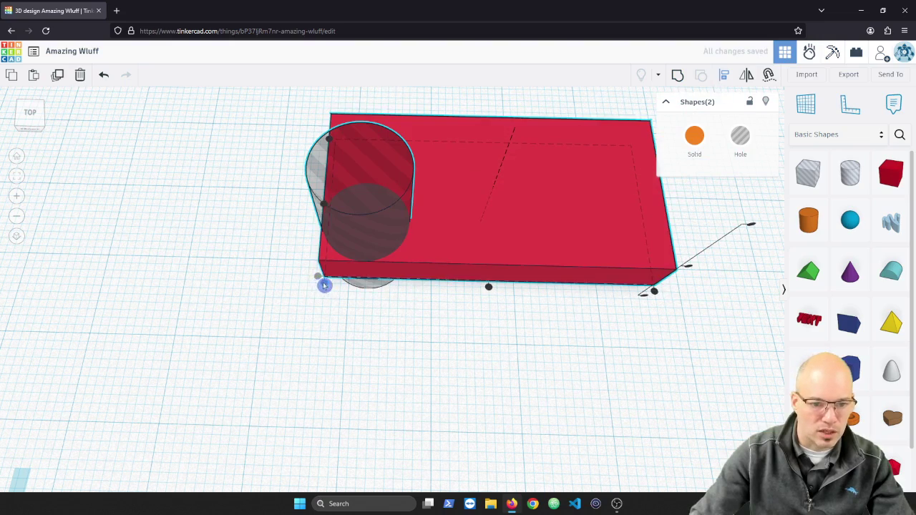
pyautogui.moveTo(330, 310)
pyautogui.mouseDown(button='right')
pyautogui.moveTo(468, 319)
pyautogui.moveTo(508, 299)
pyautogui.moveTo(339, 318)
pyautogui.mouseUp(button='right')
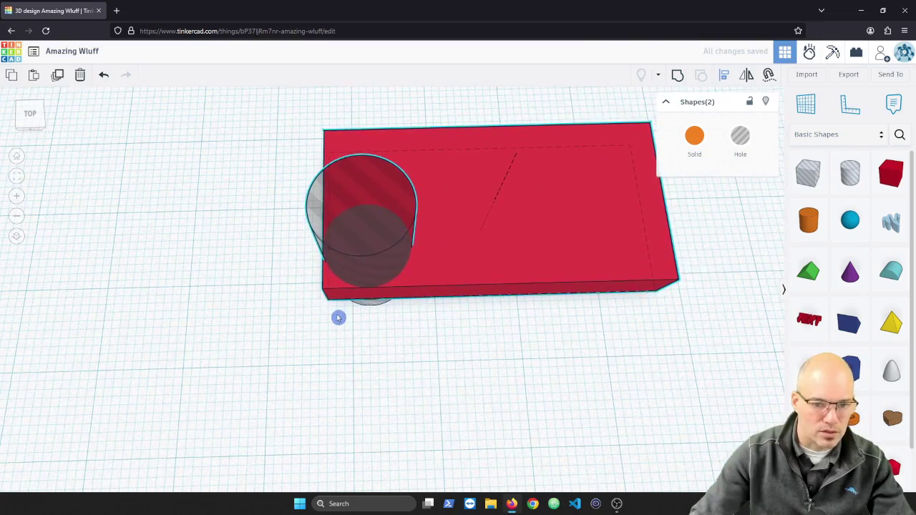
pyautogui.click(358, 332)
pyautogui.scroll(-4, 375, 333)
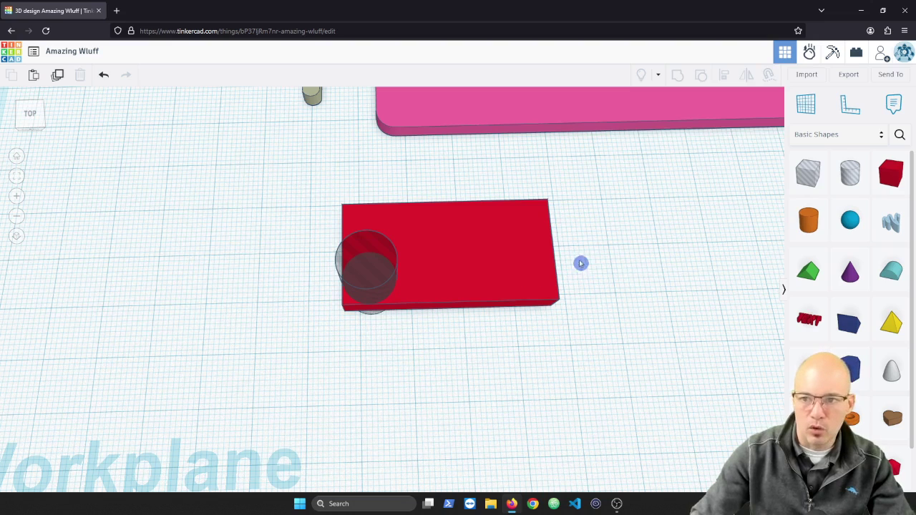
# Step: Choose a finer snap grid and nudge the cylinder hole slightly outward past the red box's front and left edges
pyautogui.click(351, 292)
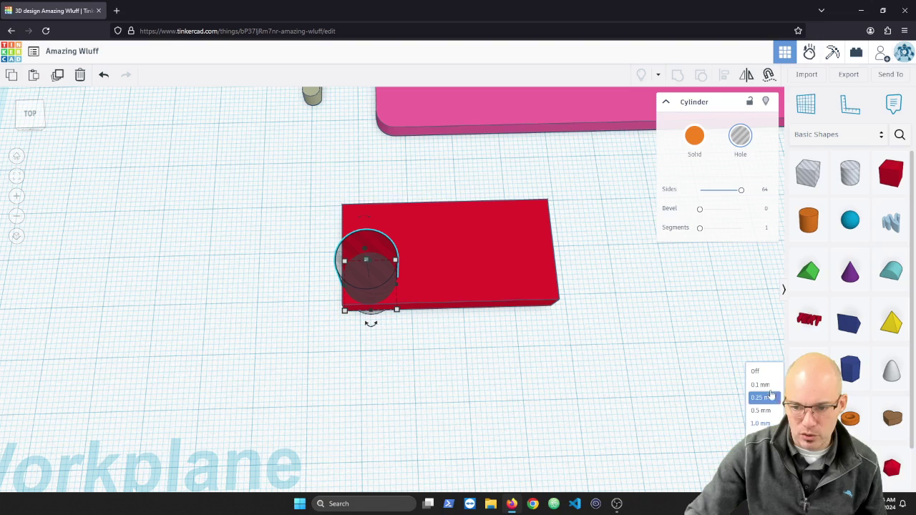
pyautogui.click(606, 410)
pyautogui.click(374, 284)
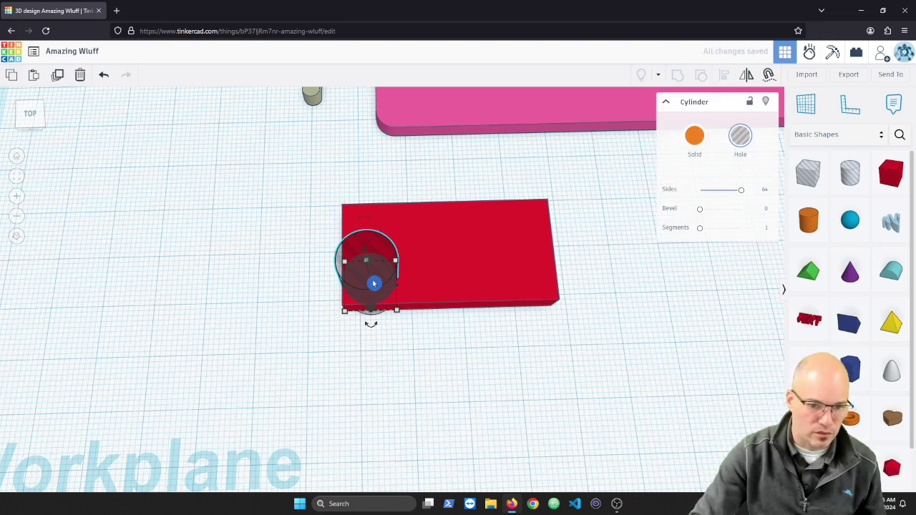
pyautogui.click(347, 344)
pyautogui.moveTo(340, 346); pyautogui.dragTo(366, 295, button='right')
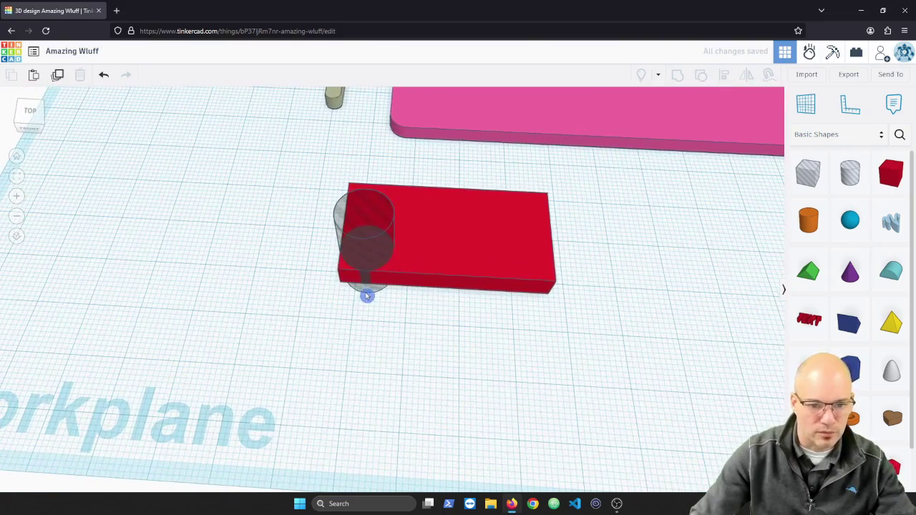
# Step: Group the cylinder hole with the red box to cut a round opening through its front-left corner
pyautogui.click(380, 239)
pyautogui.keyDown('shift'); pyautogui.click(459, 256); pyautogui.keyUp('shift')
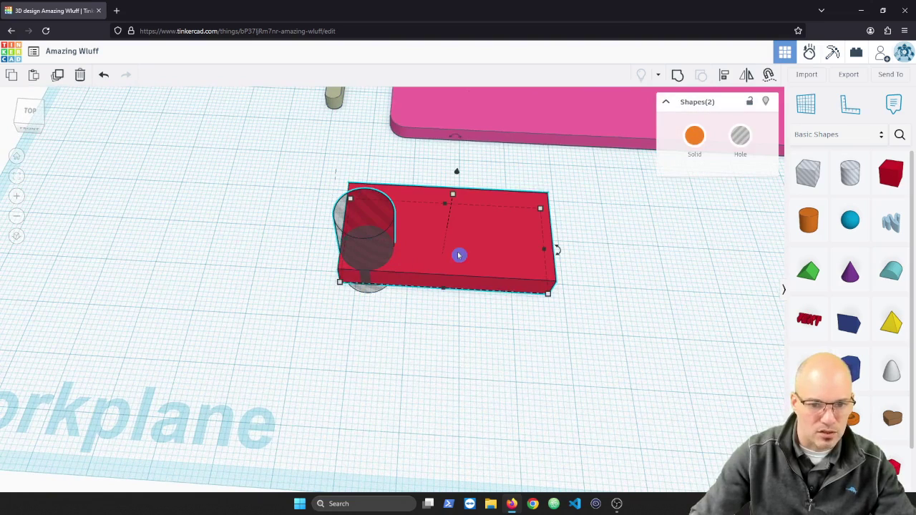
pyautogui.click(678, 75)
pyautogui.click(348, 405)
pyautogui.moveTo(348, 405); pyautogui.dragTo(384, 356, button='right')
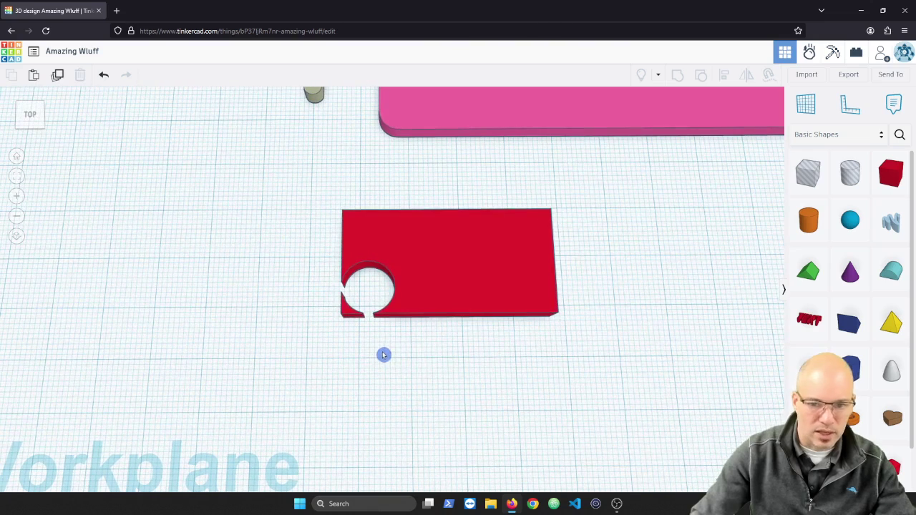
# Step: Place a hole box over the back of the red plate, stretch it wider, and lower it through the plate
pyautogui.moveTo(809, 173); pyautogui.dragTo(366, 214)
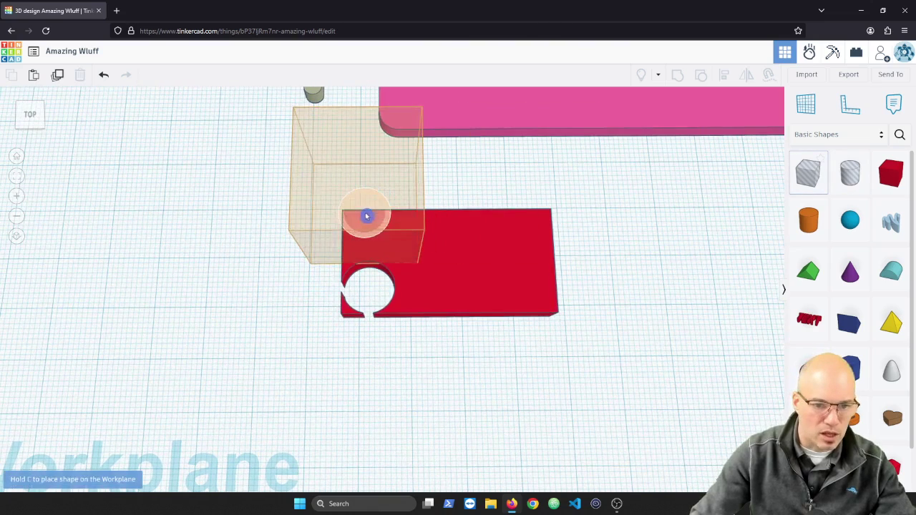
pyautogui.moveTo(418, 255); pyautogui.dragTo(585, 287)
pyautogui.moveTo(549, 368); pyautogui.dragTo(502, 238, button='right')
pyautogui.scroll(-1, 502, 237)
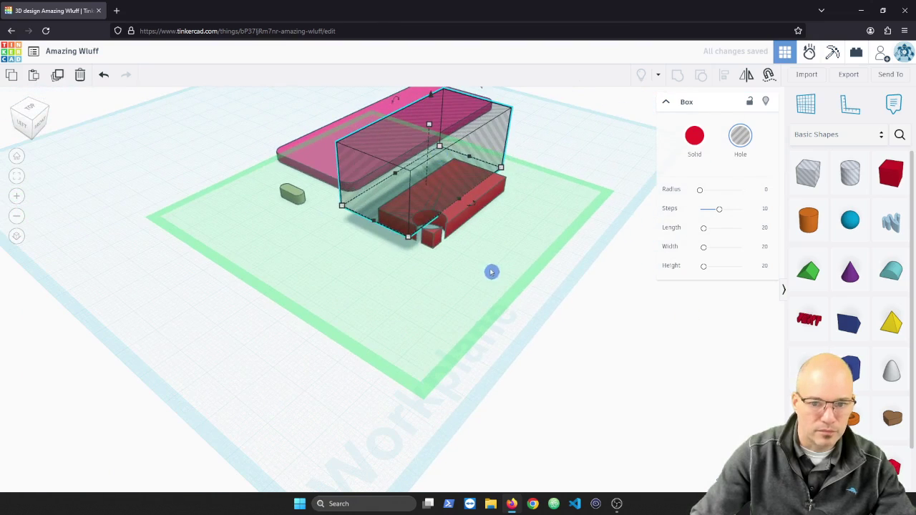
pyautogui.click(553, 297)
pyautogui.click(428, 120)
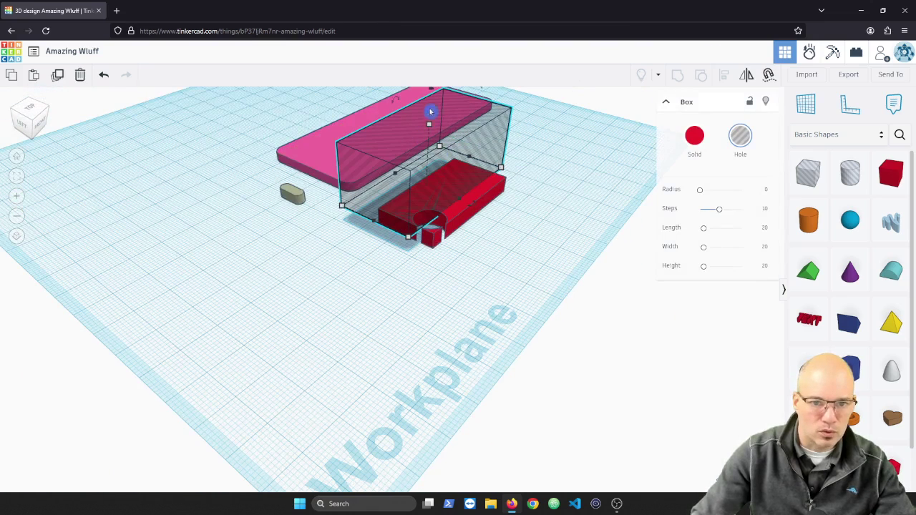
pyautogui.moveTo(432, 91); pyautogui.dragTo(434, 134)
# Step: Group the hole box with the red plate to cut away the plate's back portion
pyautogui.moveTo(485, 255); pyautogui.dragTo(363, 307, button='right')
pyautogui.keyDown('shift'); pyautogui.click(422, 322); pyautogui.keyUp('shift')
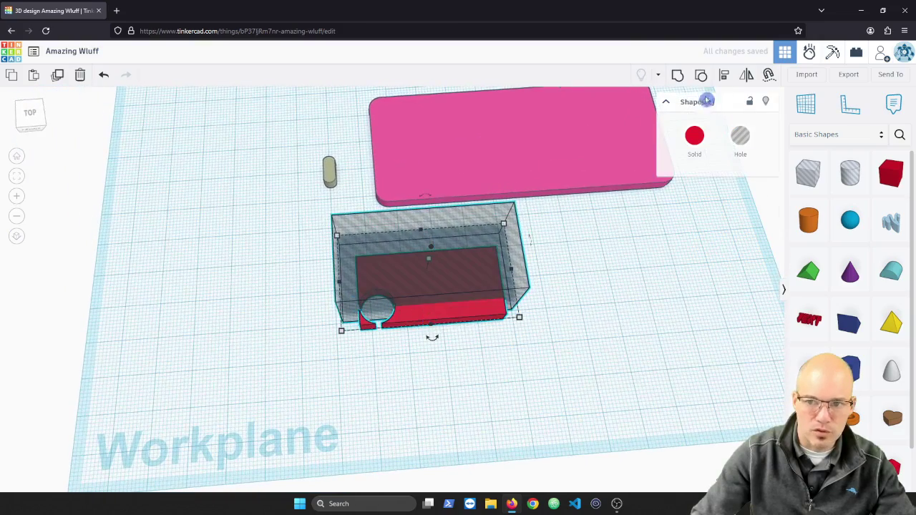
pyautogui.click(680, 76)
pyautogui.click(374, 375)
pyautogui.moveTo(374, 375); pyautogui.dragTo(603, 268, button='right')
# Step: Cover the remaining plate except the front-left corner with a second widened hole box and group them to cut it away
pyautogui.moveTo(799, 181); pyautogui.dragTo(378, 334)
pyautogui.moveTo(430, 359); pyautogui.dragTo(520, 359)
pyautogui.keyDown('shift'); pyautogui.click(353, 318); pyautogui.keyUp('shift')
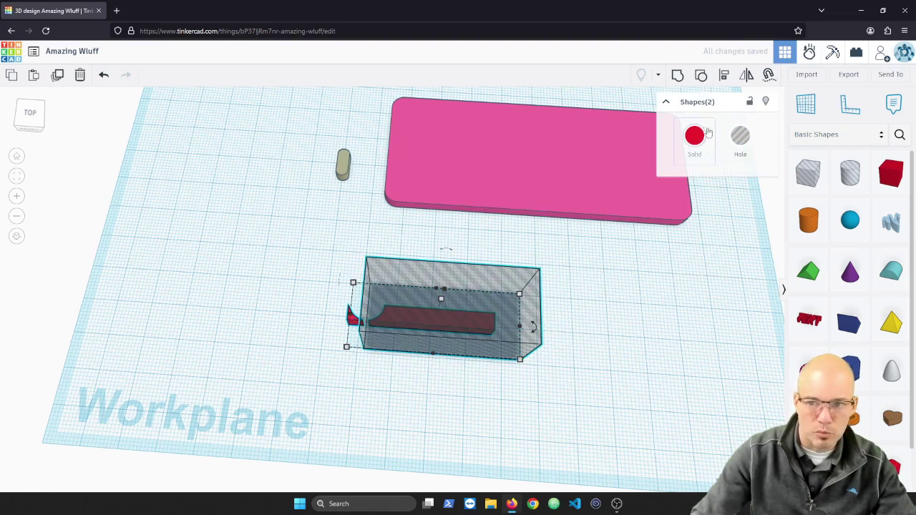
pyautogui.click(681, 79)
pyautogui.click(401, 368)
pyautogui.moveTo(401, 368)
pyautogui.mouseDown(button='right')
pyautogui.moveTo(439, 282)
pyautogui.moveTo(408, 363)
pyautogui.mouseUp(button='right')
pyautogui.scroll(5, 363, 289)
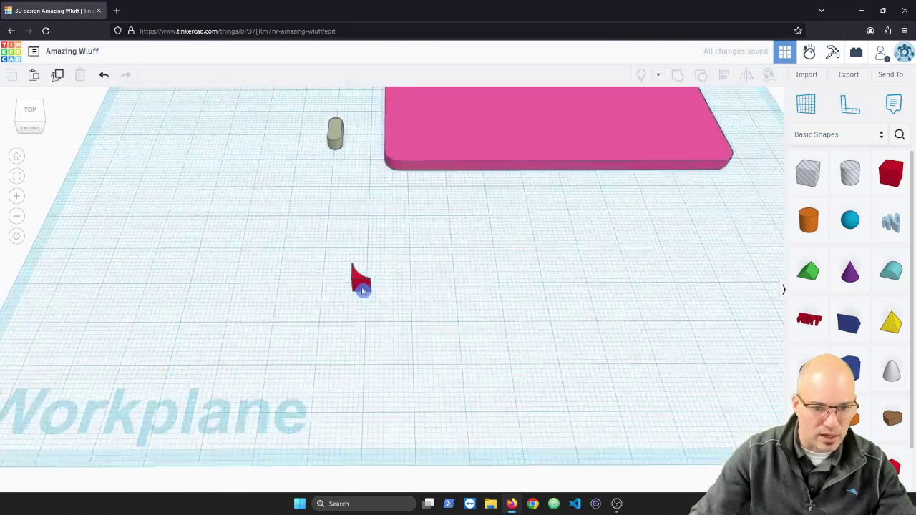
# Step: Turn the small curved red corner piece into a hole
pyautogui.moveTo(363, 289); pyautogui.dragTo(363, 239, button='right')
pyautogui.click(363, 239)
pyautogui.click(740, 136)
pyautogui.moveTo(499, 307); pyautogui.dragTo(324, 322, button='right')
pyautogui.scroll(-5, 465, 365)
pyautogui.click(451, 302)
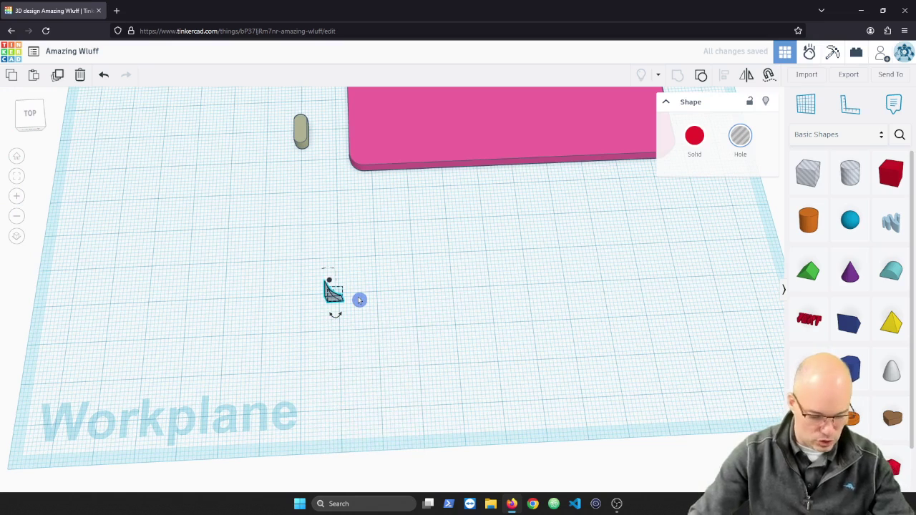
# Step: Duplicate the corner hole, rotate the copy 90°, and move it back behind the original
pyautogui.hotkey('ctrl', 'd')
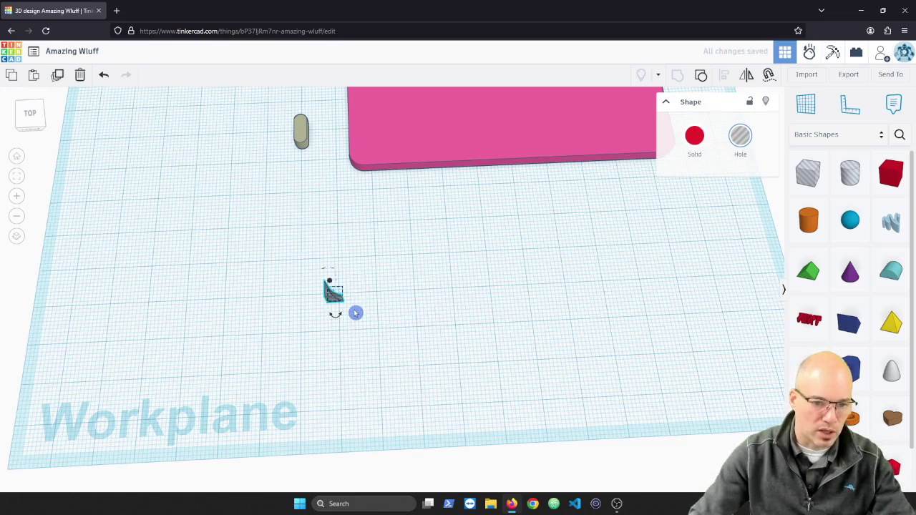
pyautogui.moveTo(339, 320); pyautogui.dragTo(301, 301)
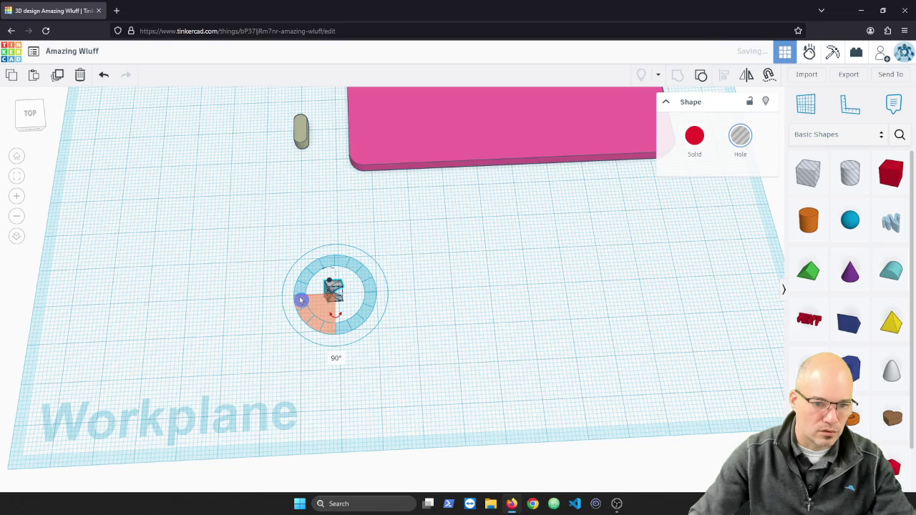
pyautogui.press('Up')
pyautogui.press('Up')
pyautogui.press('Up')
pyautogui.press('Up')
pyautogui.press('Up')
pyautogui.press('Up')
pyautogui.press('Up')
pyautogui.press('Up')
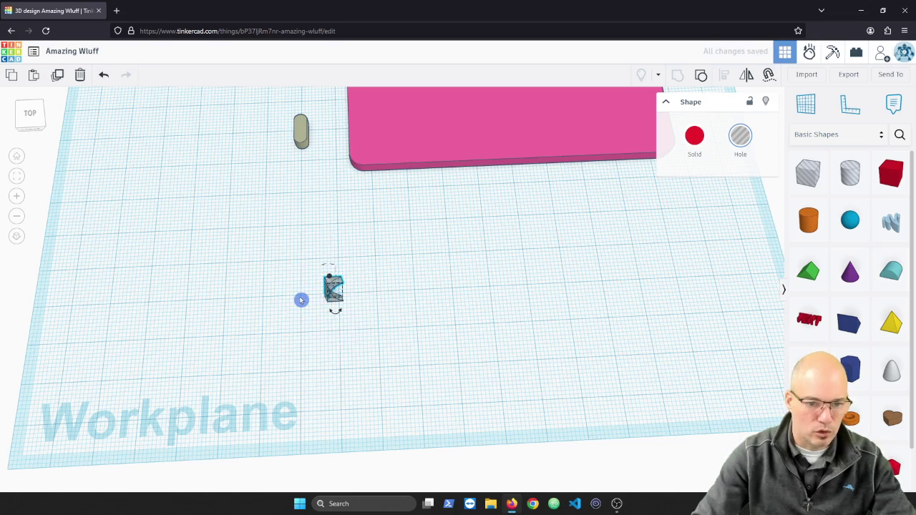
pyautogui.hotkey('ctrl', 'Up')
pyautogui.hotkey('ctrl', 'Up')
pyautogui.hotkey('ctrl', 'Up')
pyautogui.hotkey('ctrl', 'Up')
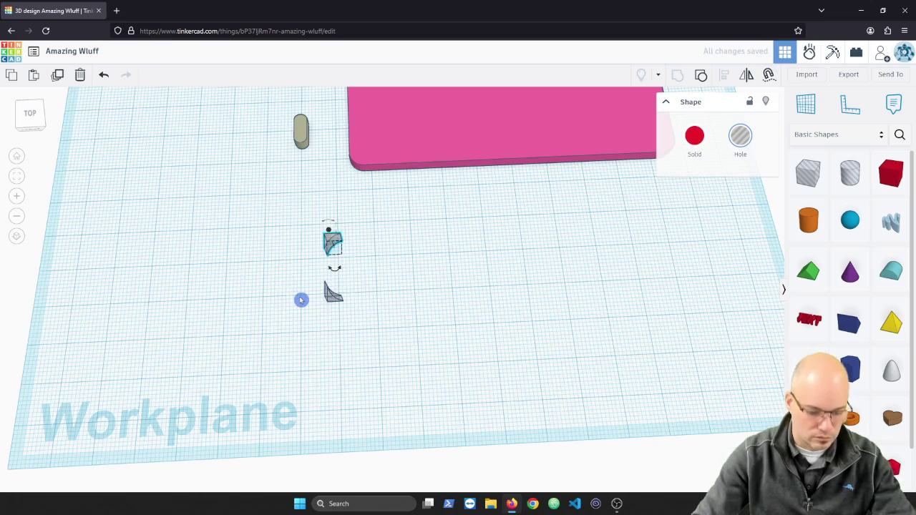
# Step: Repeat the duplicate-and-rotate pattern twice to complete a set of four corner holes
pyautogui.hotkey('ctrl', 'd')
pyautogui.hotkey('ctrl', 'd')
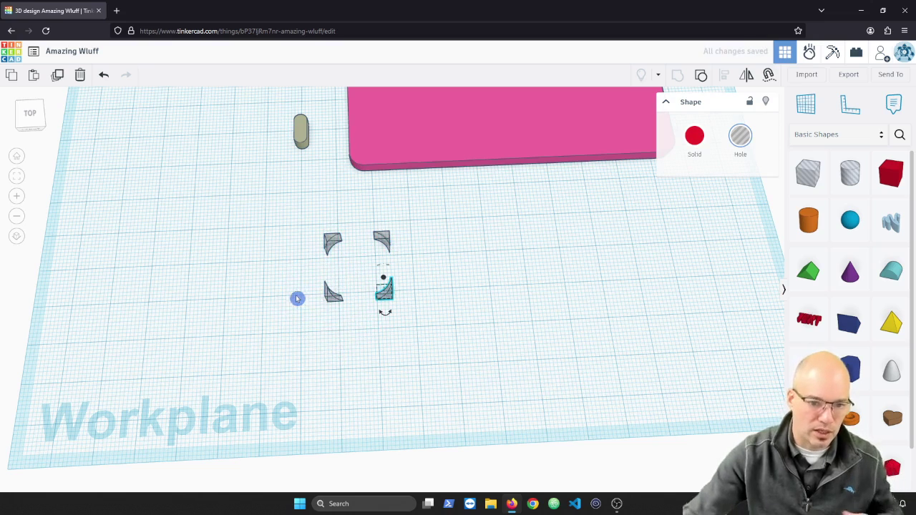
pyautogui.click(383, 398)
pyautogui.moveTo(405, 380); pyautogui.dragTo(422, 368, button='right')
pyautogui.moveTo(348, 350); pyautogui.dragTo(361, 329, button='right')
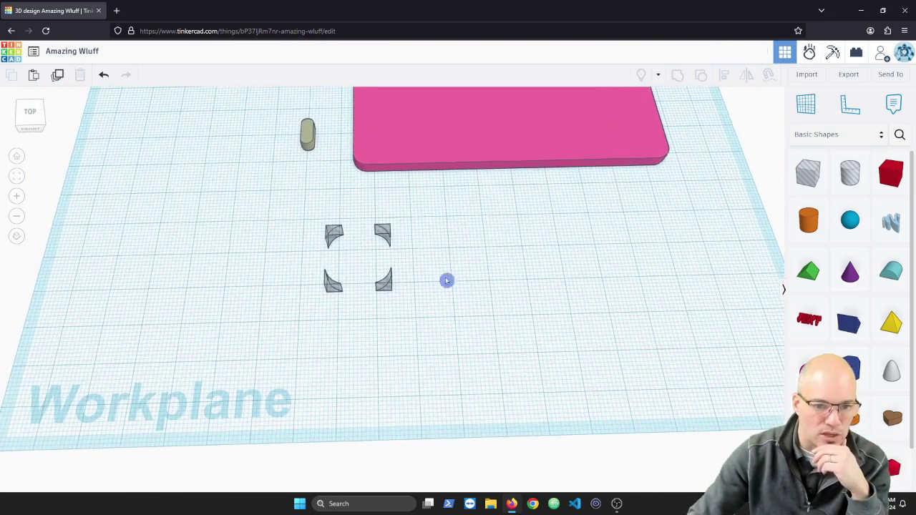
pyautogui.moveTo(442, 317)
pyautogui.mouseDown(button='right')
pyautogui.moveTo(450, 315)
pyautogui.moveTo(430, 308)
pyautogui.mouseUp(button='right')
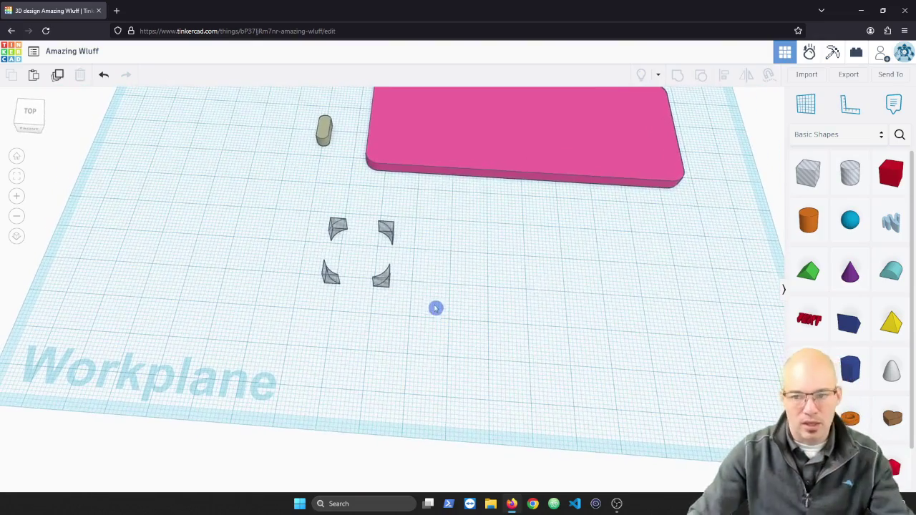
# Step: Add a solid red box beside the corner holes, about 5.9 mm high, and stretch it into a wide plate
pyautogui.moveTo(888, 182); pyautogui.dragTo(479, 269)
pyautogui.moveTo(489, 230); pyautogui.dragTo(489, 256)
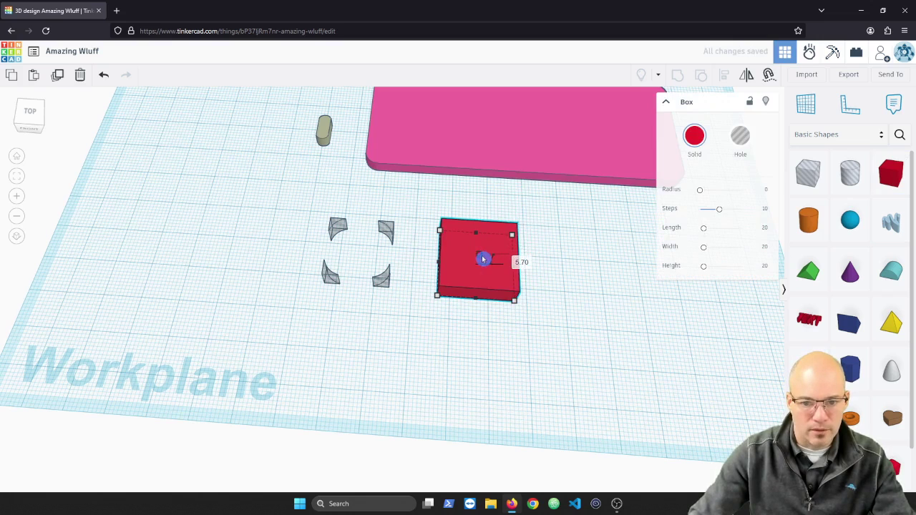
pyautogui.moveTo(482, 262); pyautogui.dragTo(484, 257)
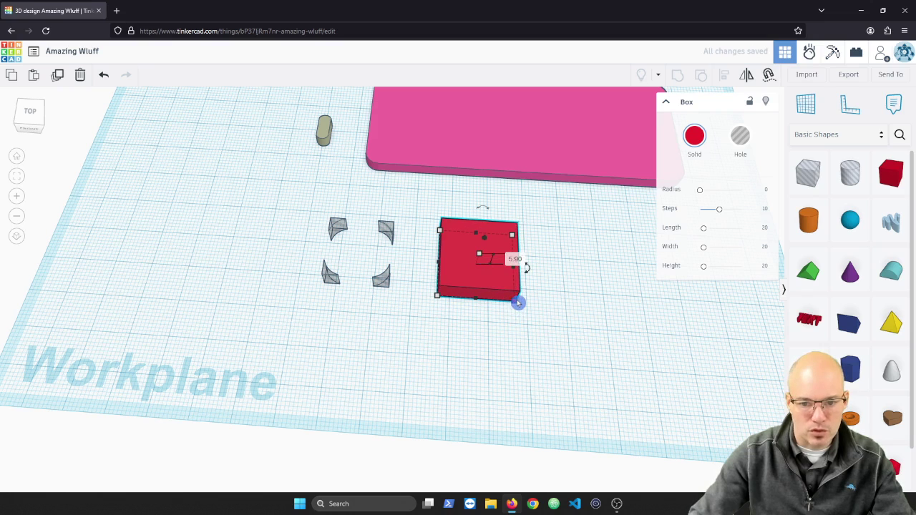
pyautogui.moveTo(519, 303); pyautogui.dragTo(614, 306)
pyautogui.click(595, 360)
pyautogui.moveTo(605, 342); pyautogui.dragTo(534, 323, button='middle')
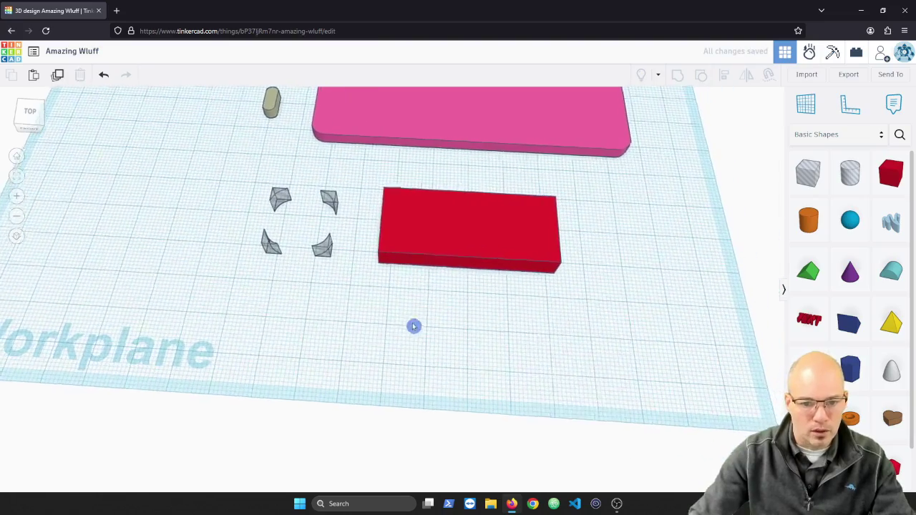
# Step: Try to align the front-left corner hole with the new red plate's front and left edges
pyautogui.click(269, 260)
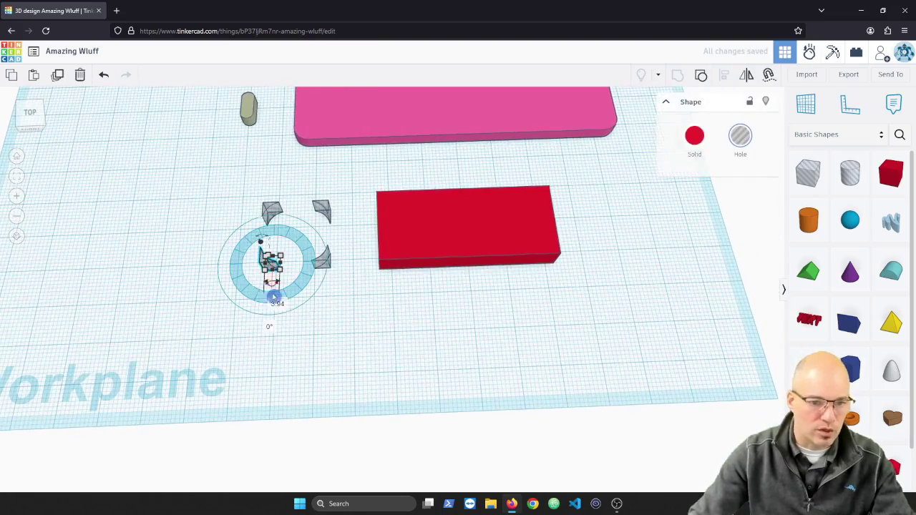
pyautogui.keyDown('shift'); pyautogui.click(470, 243); pyautogui.keyUp('shift')
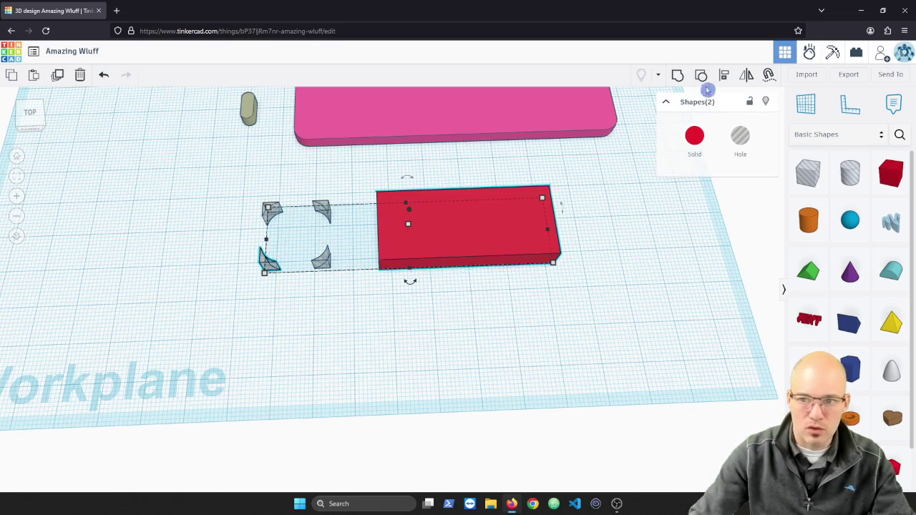
pyautogui.press('l')
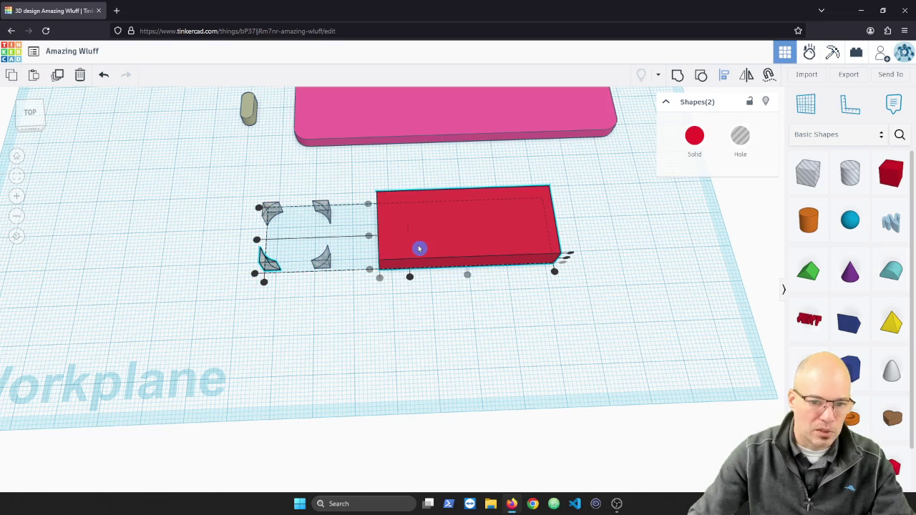
pyautogui.click(420, 249)
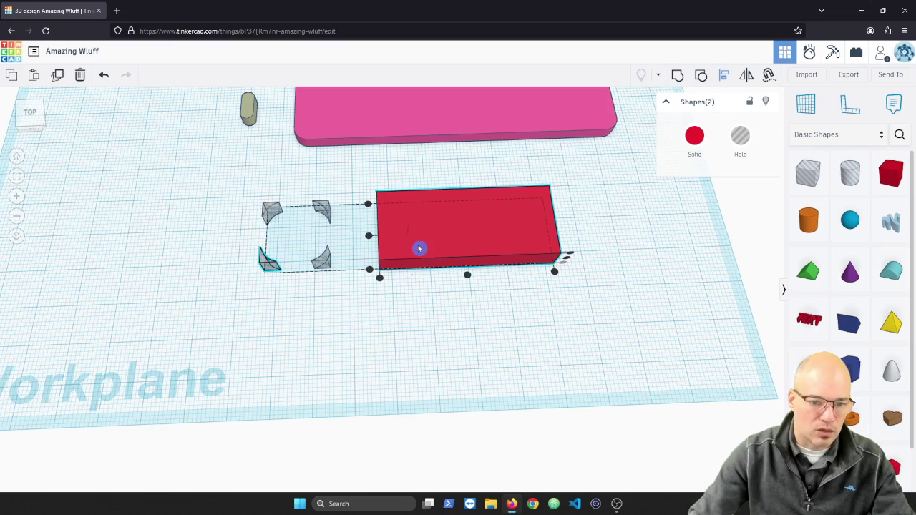
pyautogui.click(370, 271)
pyautogui.click(381, 281)
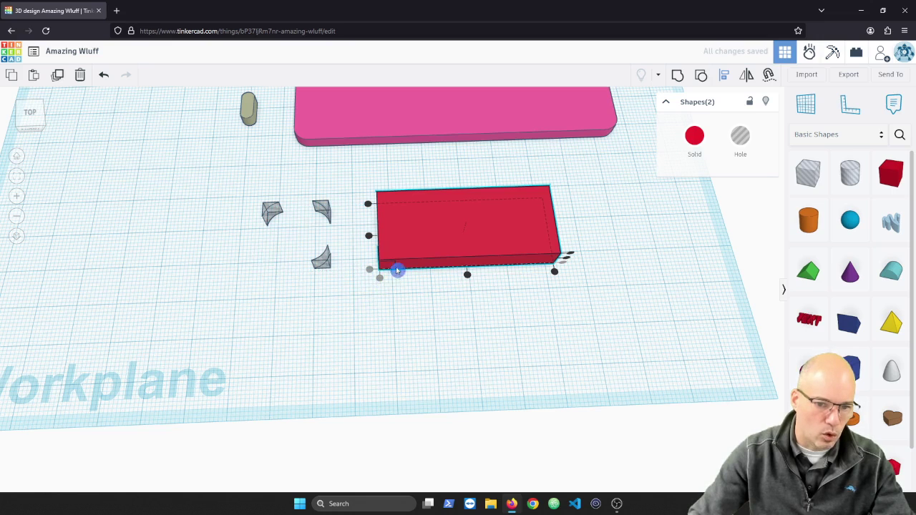
pyautogui.moveTo(401, 293); pyautogui.dragTo(422, 241, button='right')
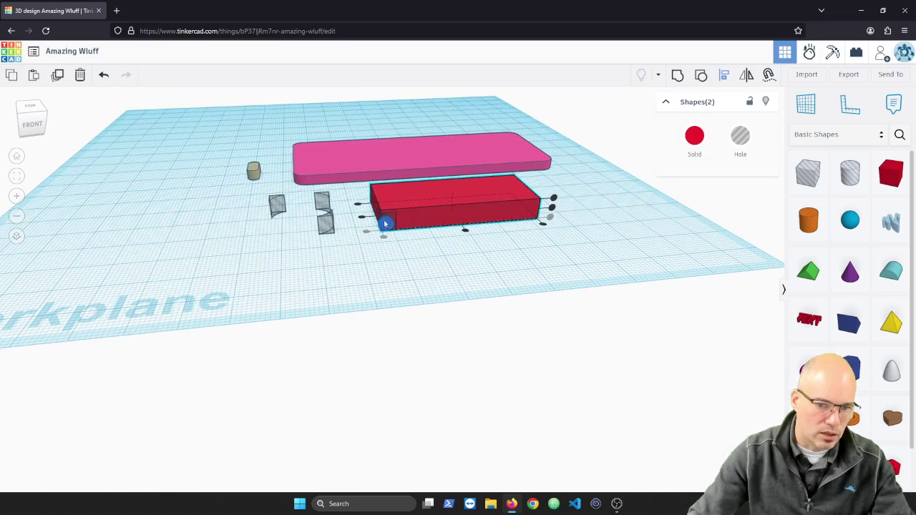
pyautogui.moveTo(418, 207); pyautogui.dragTo(405, 297, button='right')
pyautogui.click(344, 294)
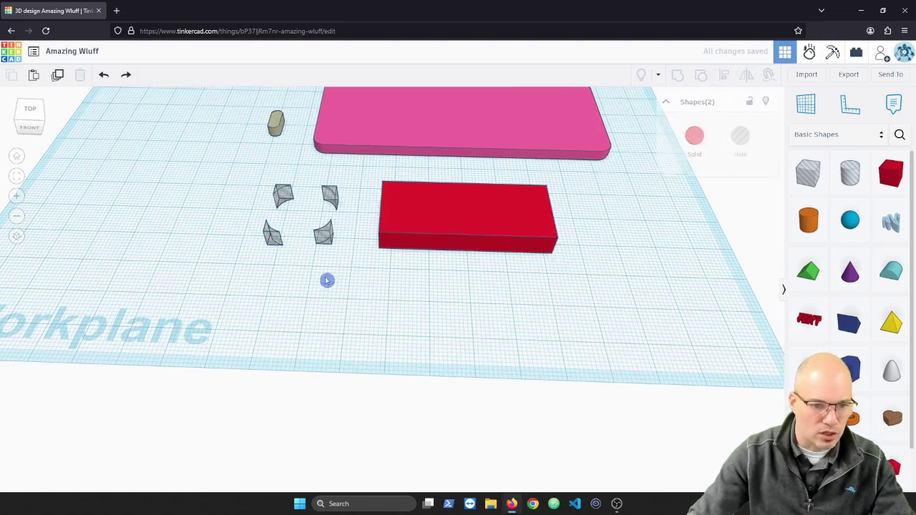
# Step: Set the front-left corner hole's height to 10 mm
pyautogui.click(273, 236)
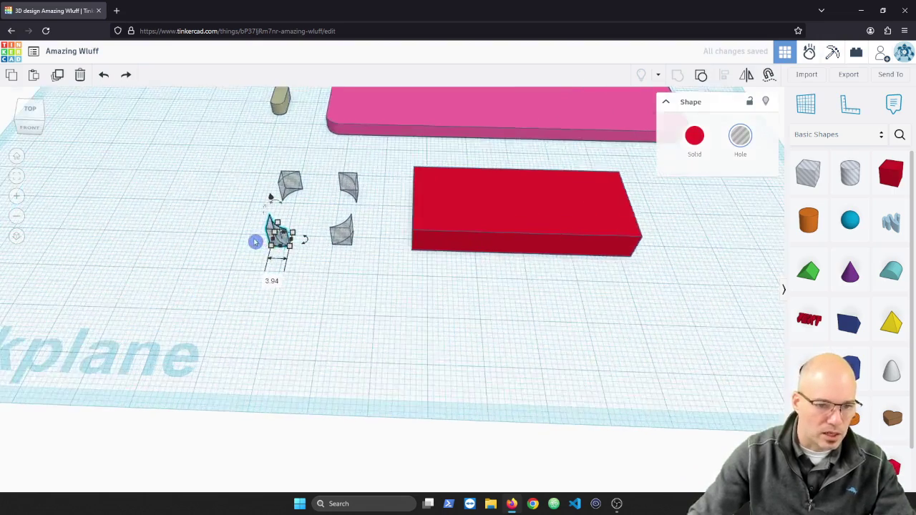
pyautogui.press('f')
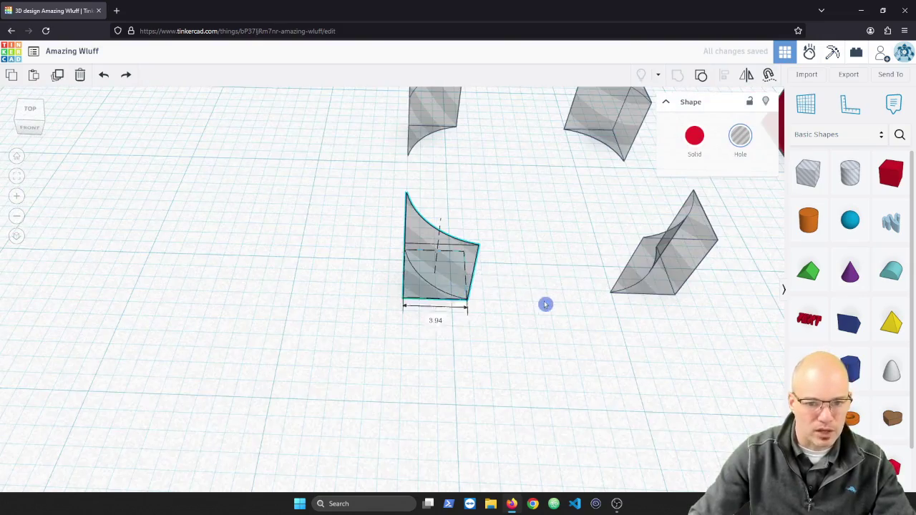
pyautogui.moveTo(545, 305); pyautogui.dragTo(448, 315, button='right')
pyautogui.moveTo(318, 251); pyautogui.dragTo(322, 193)
pyautogui.click(428, 294)
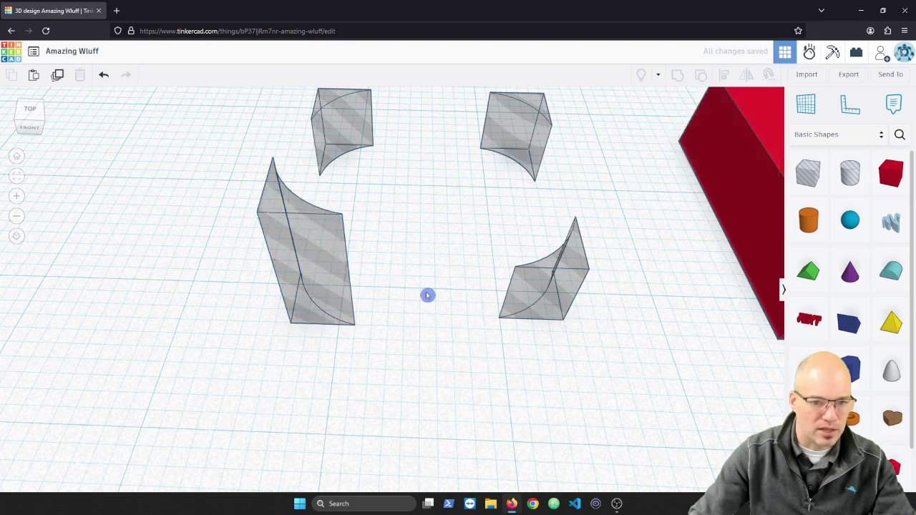
pyautogui.scroll(-5, 427, 295)
pyautogui.moveTo(434, 316); pyautogui.dragTo(393, 277, button='right')
pyautogui.click(485, 235)
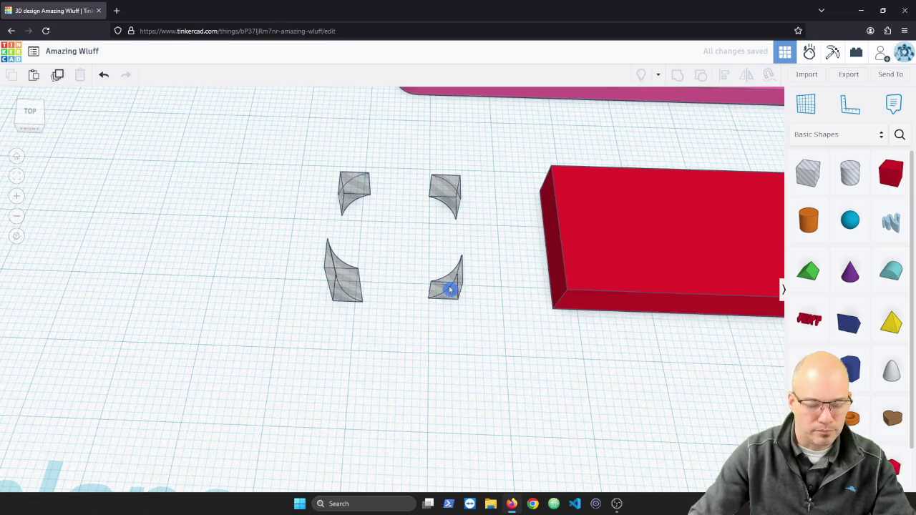
pyautogui.click(349, 279)
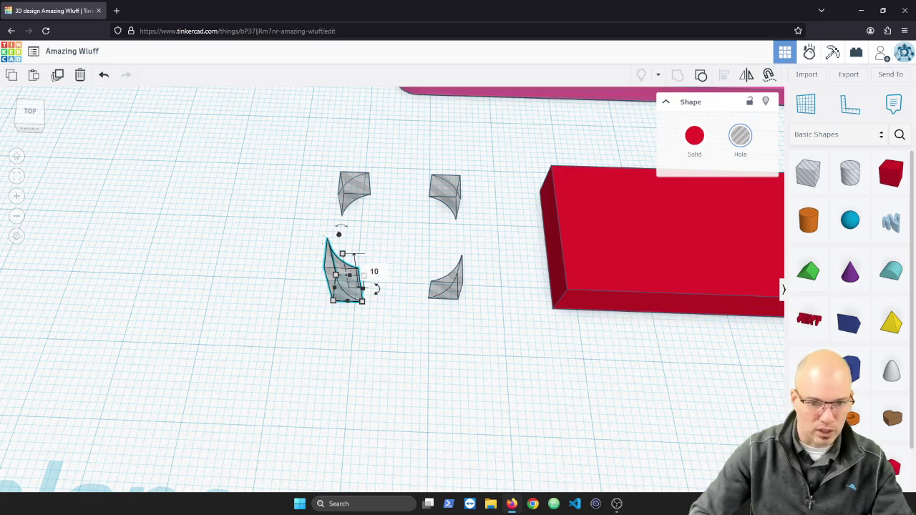
pyautogui.press('Return')
# Step: Set the height of the front-right, back-right and back-left corner holes to 10 mm each
pyautogui.click(450, 292)
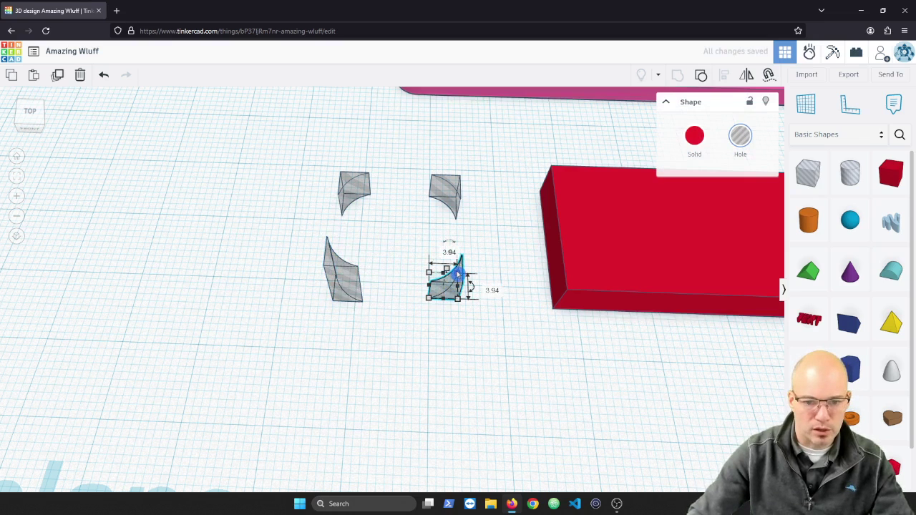
pyautogui.click(449, 271)
pyautogui.click(473, 278)
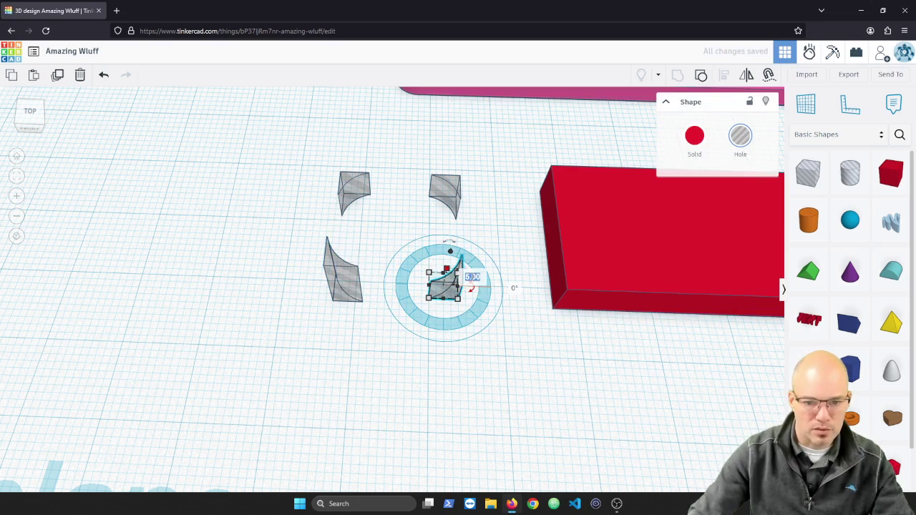
pyautogui.moveTo(472, 288); pyautogui.dragTo(474, 284)
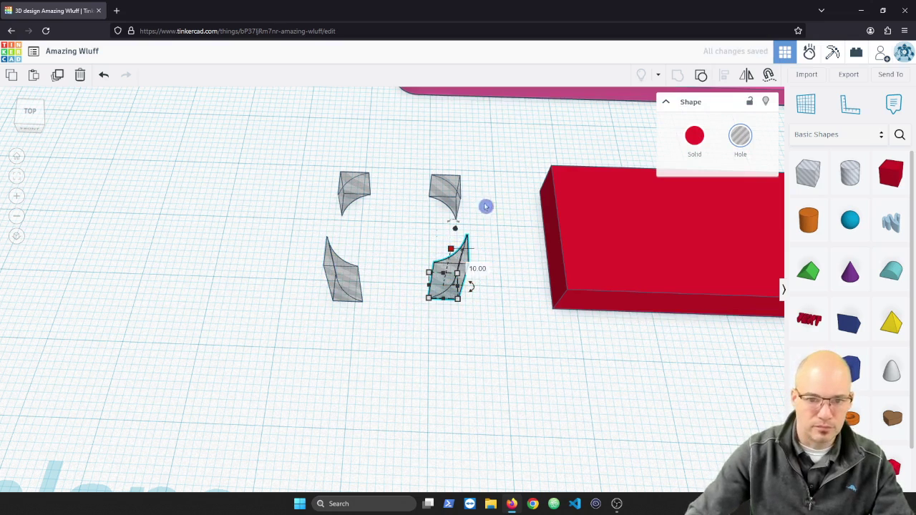
pyautogui.click(446, 190)
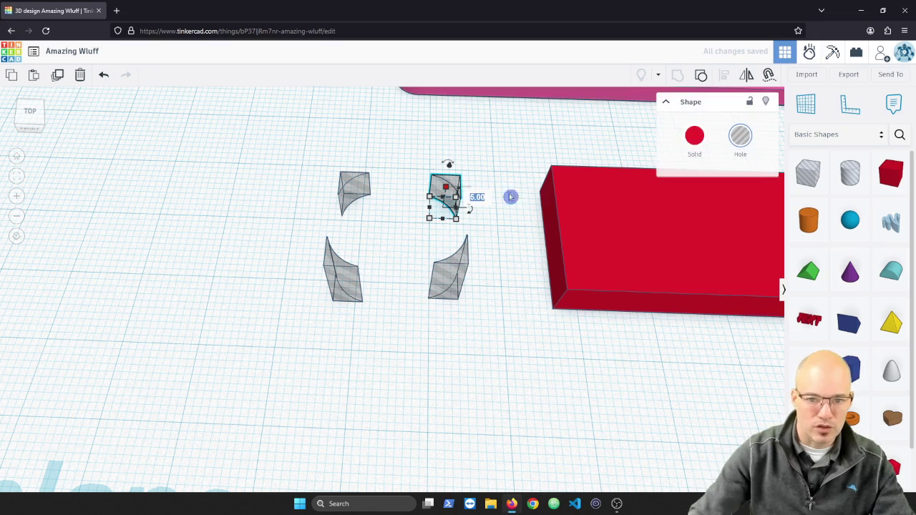
pyautogui.press('Return')
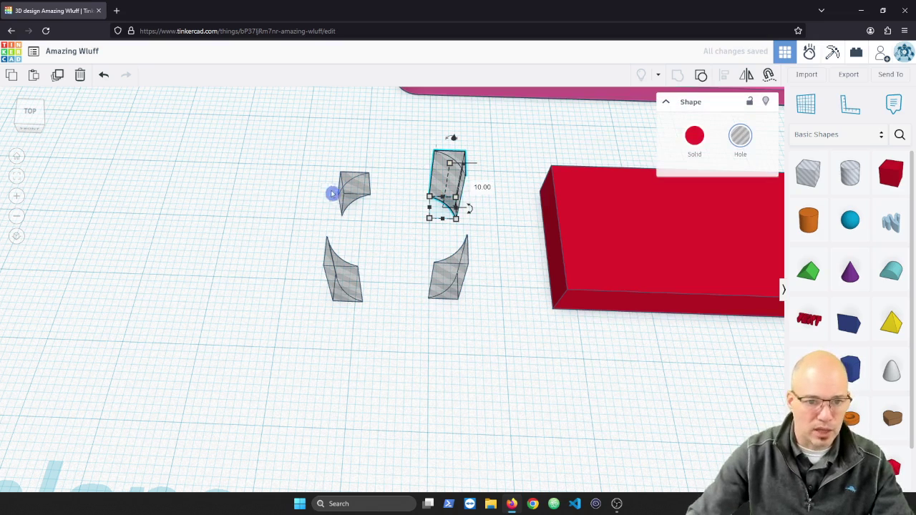
pyautogui.click(364, 194)
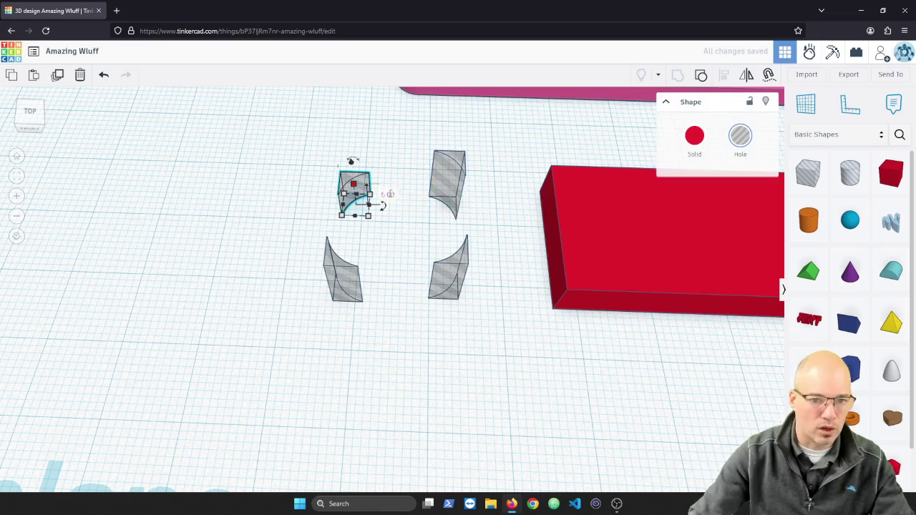
pyautogui.write('10')
pyautogui.press('Return')
pyautogui.click(496, 397)
# Step: Align the front-left corner hole with the front and left edges of the red plate
pyautogui.moveTo(501, 373); pyautogui.dragTo(474, 377, button='right')
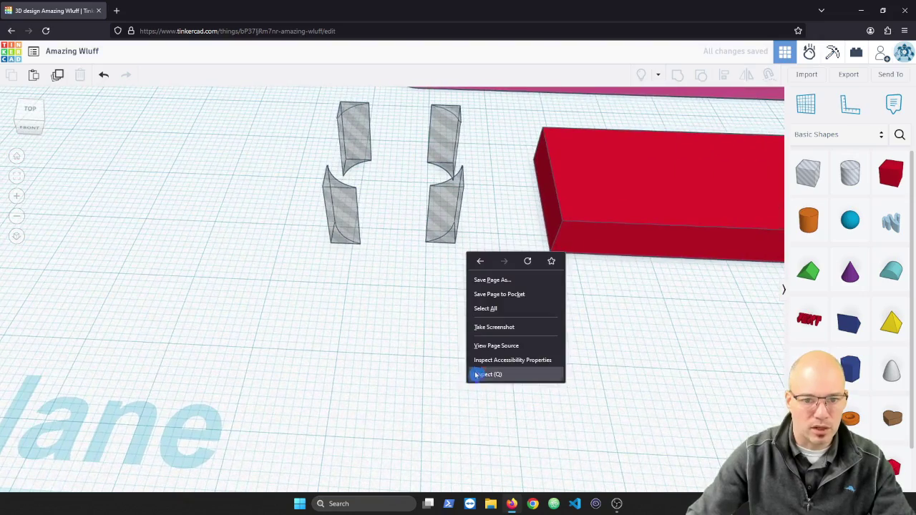
pyautogui.click(417, 344)
pyautogui.scroll(-4, 420, 343)
pyautogui.moveTo(438, 354); pyautogui.dragTo(345, 384, button='middle')
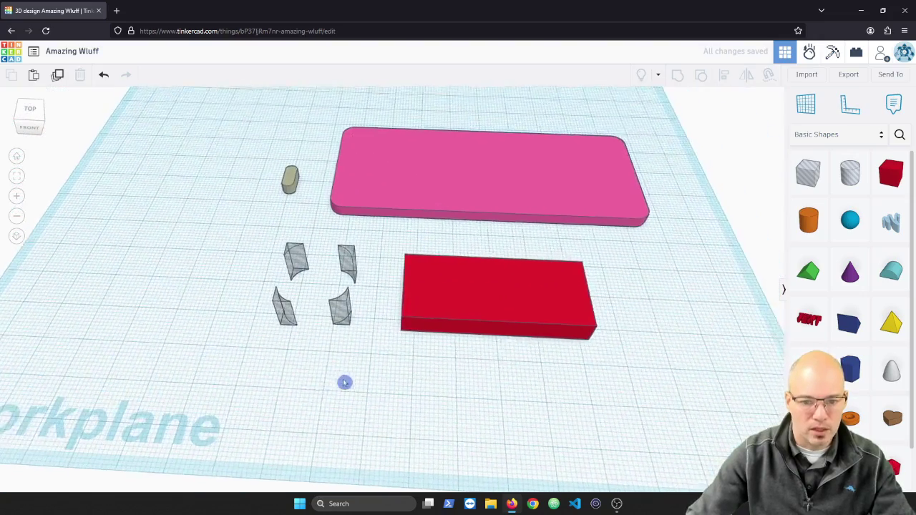
pyautogui.moveTo(345, 385); pyautogui.dragTo(286, 375, button='right')
pyautogui.click(243, 306)
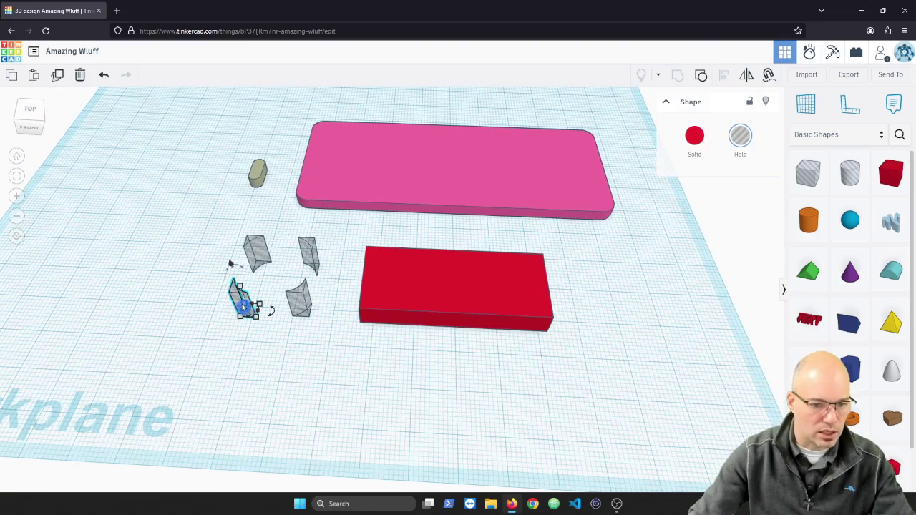
pyautogui.keyDown('shift'); pyautogui.click(418, 302); pyautogui.keyUp('shift')
pyautogui.click(724, 76)
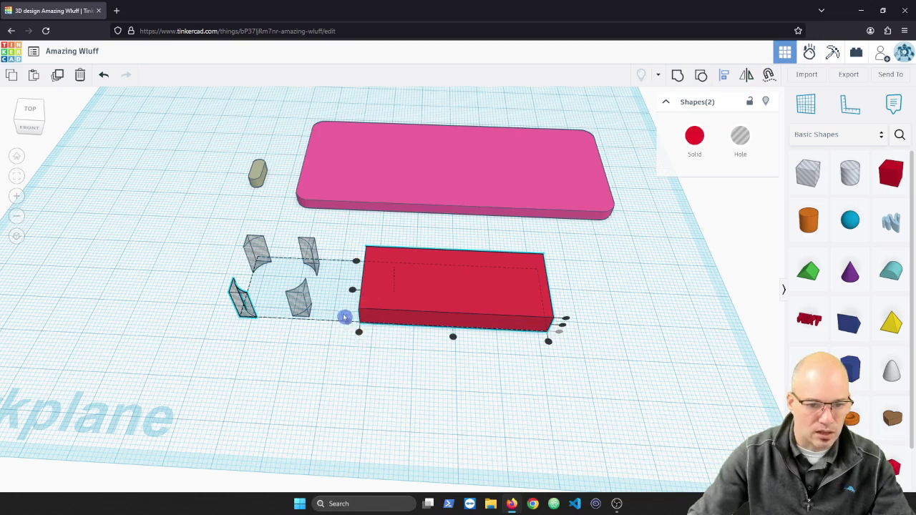
pyautogui.click(359, 332)
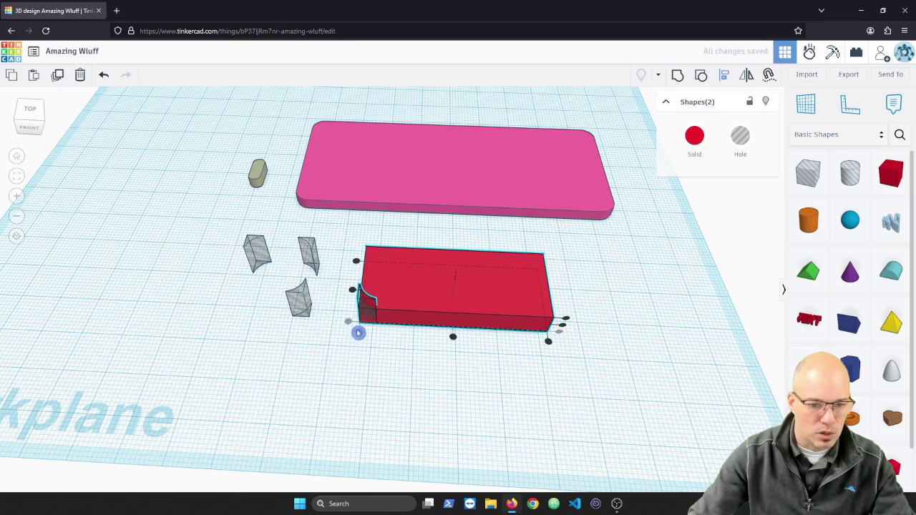
pyautogui.click(387, 382)
# Step: Lower the front-left corner hole about 1.5 mm below the workplane and group it with the red plate to round that corner
pyautogui.moveTo(391, 389)
pyautogui.mouseDown(button='right')
pyautogui.moveTo(430, 363)
pyautogui.moveTo(401, 376)
pyautogui.mouseUp(button='right')
pyautogui.click(376, 280)
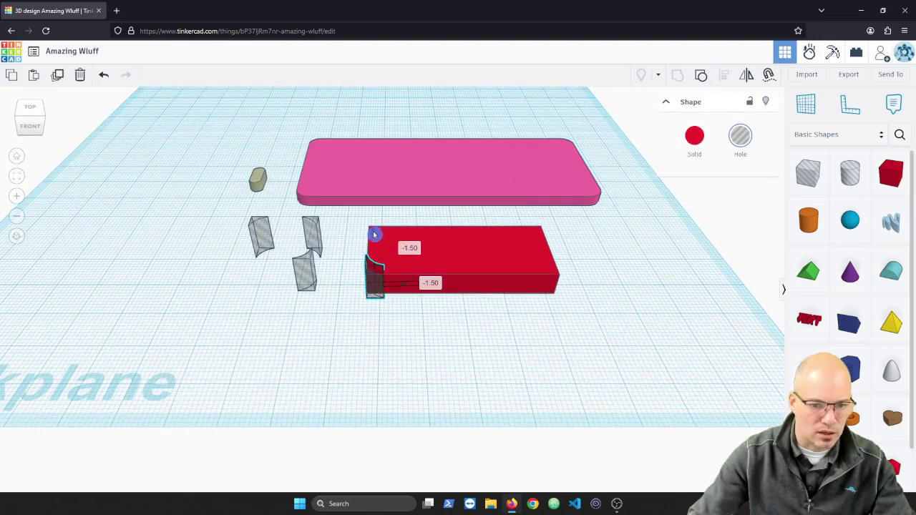
pyautogui.keyDown('shift'); pyautogui.click(475, 262); pyautogui.keyUp('shift')
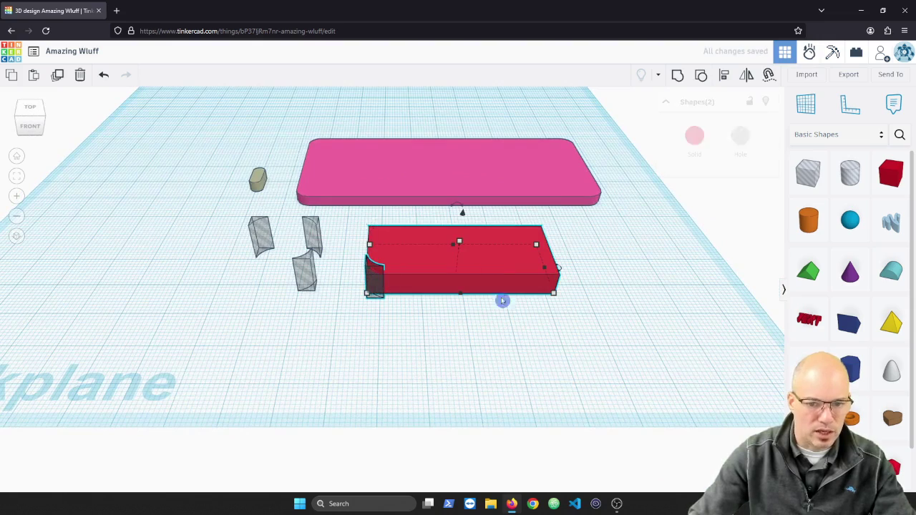
pyautogui.click(680, 78)
pyautogui.click(477, 343)
pyautogui.moveTo(456, 317); pyautogui.dragTo(452, 358, button='right')
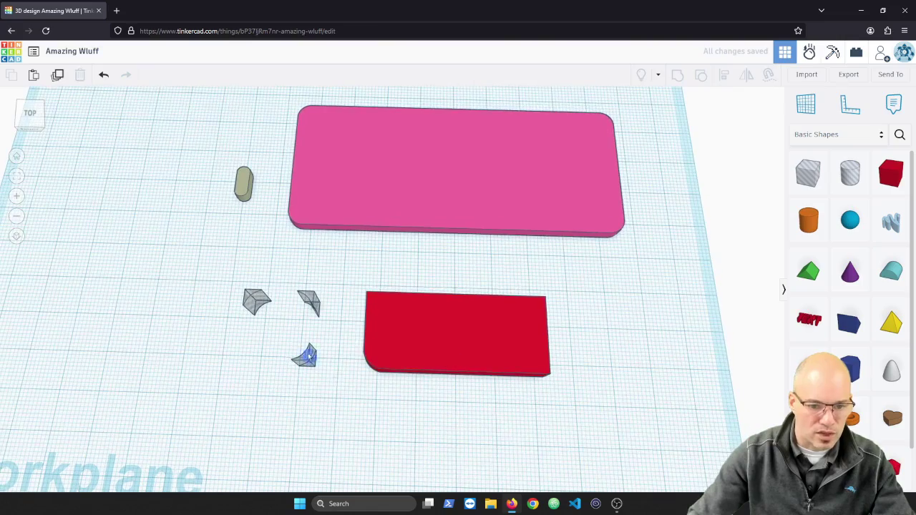
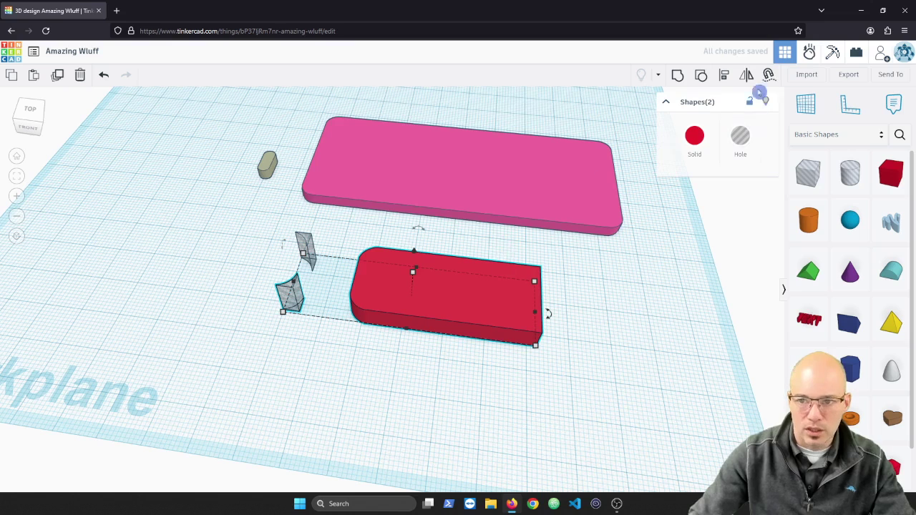
# Step: Align the front-right corner hole with the right and front edges of the red plate
pyautogui.press('l')
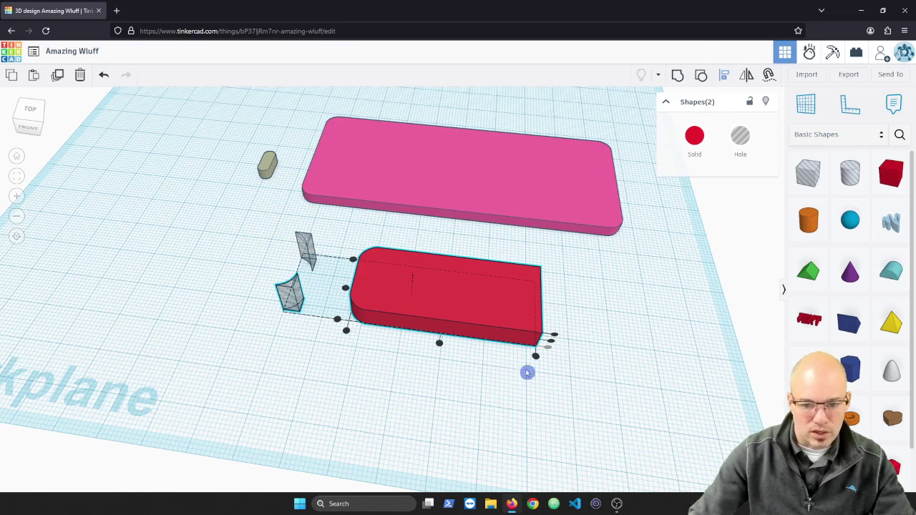
pyautogui.click(537, 360)
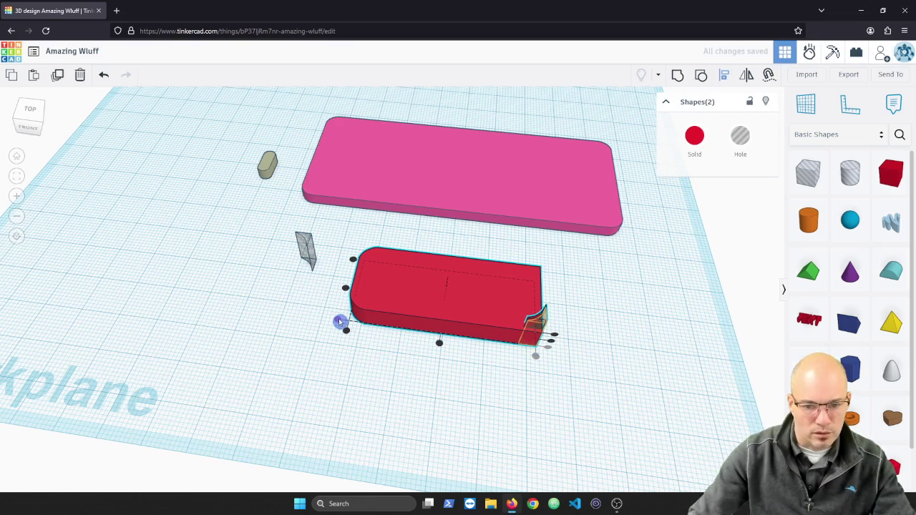
pyautogui.click(341, 323)
pyautogui.click(507, 376)
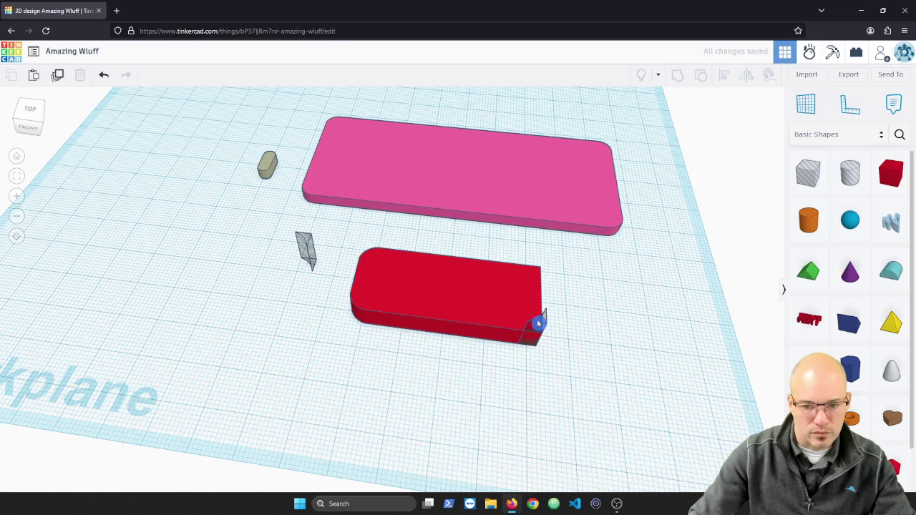
# Step: Lower the front-right corner hole about 2.6 mm below the workplane and group it with the red plate to round that corner
pyautogui.click(536, 324)
pyautogui.moveTo(545, 299); pyautogui.dragTo(532, 308)
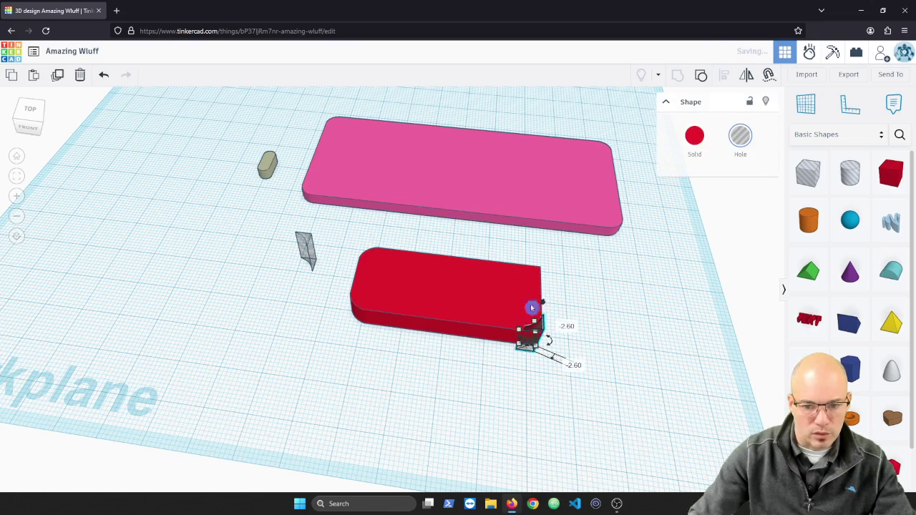
pyautogui.keyDown('shift'); pyautogui.click(446, 308); pyautogui.keyUp('shift')
pyautogui.hotkey('ctrl', 'g')
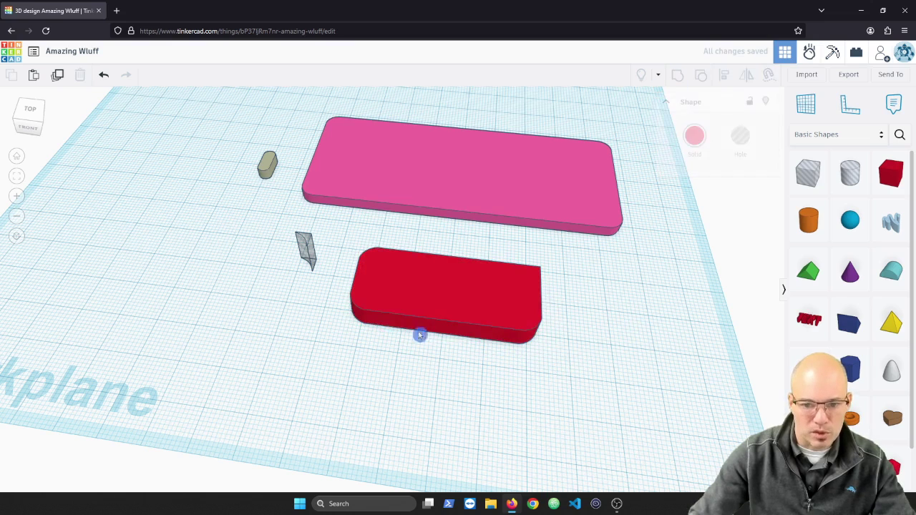
# Step: Duplicate the remaining back-right corner hole and move the copy far to its left, beyond the small tan block
pyautogui.click(305, 248)
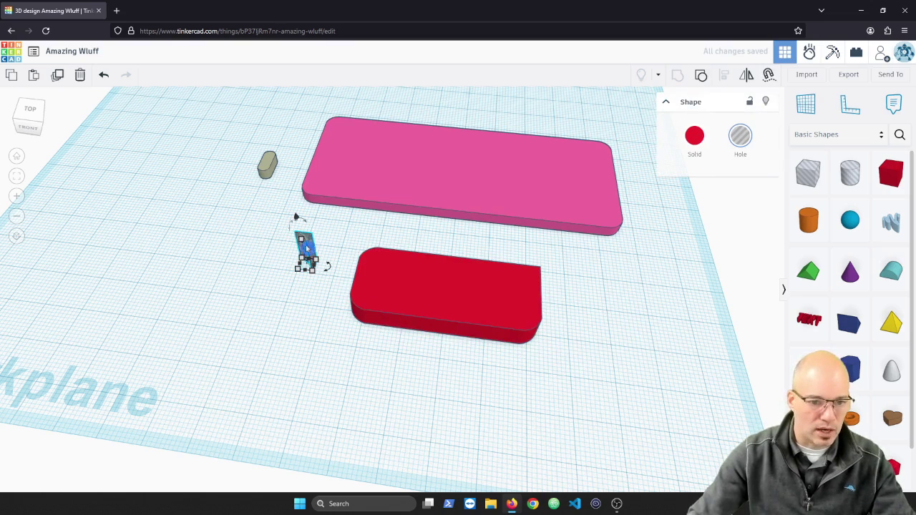
pyautogui.keyDown('alt'); pyautogui.moveTo(305, 248); pyautogui.dragTo(220, 234); pyautogui.keyUp('alt')
pyautogui.click(226, 293)
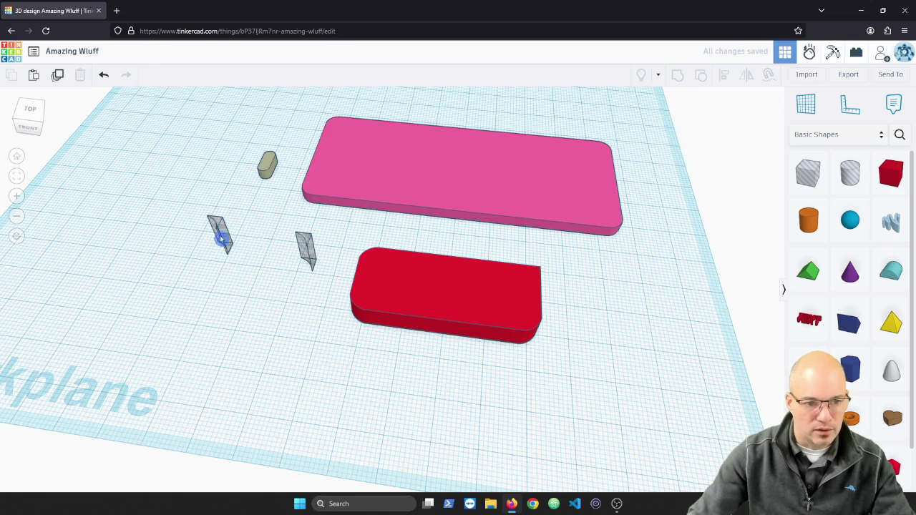
pyautogui.click(304, 251)
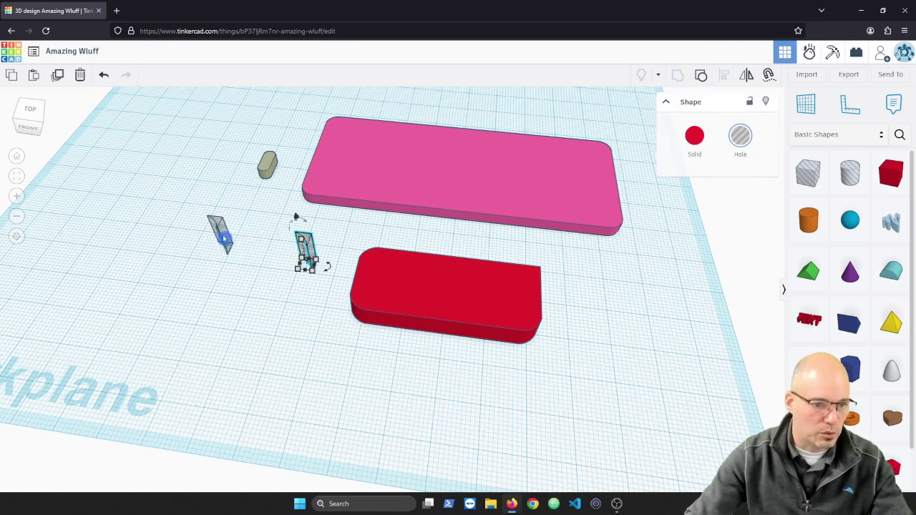
pyautogui.moveTo(224, 242); pyautogui.dragTo(131, 201)
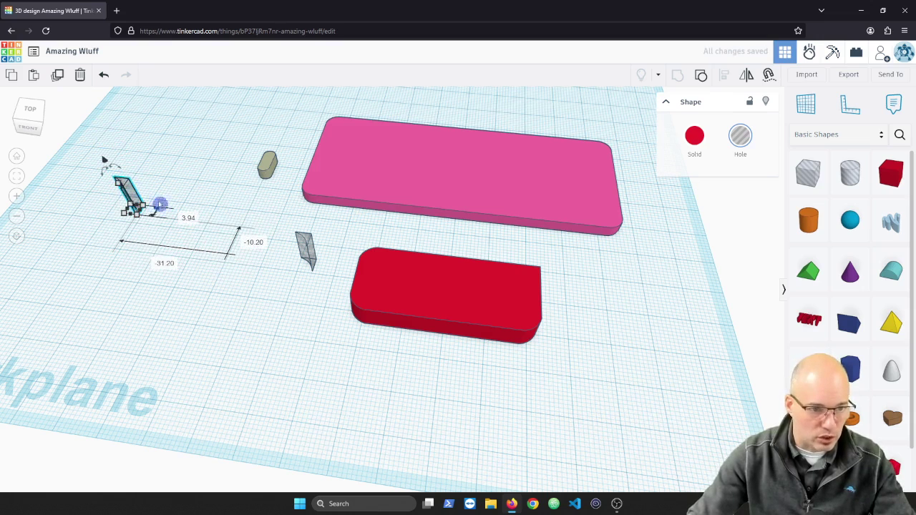
# Step: Align the original back-right corner hole with the red plate's right edge, keeping the plate fixed as the reference
pyautogui.click(306, 248)
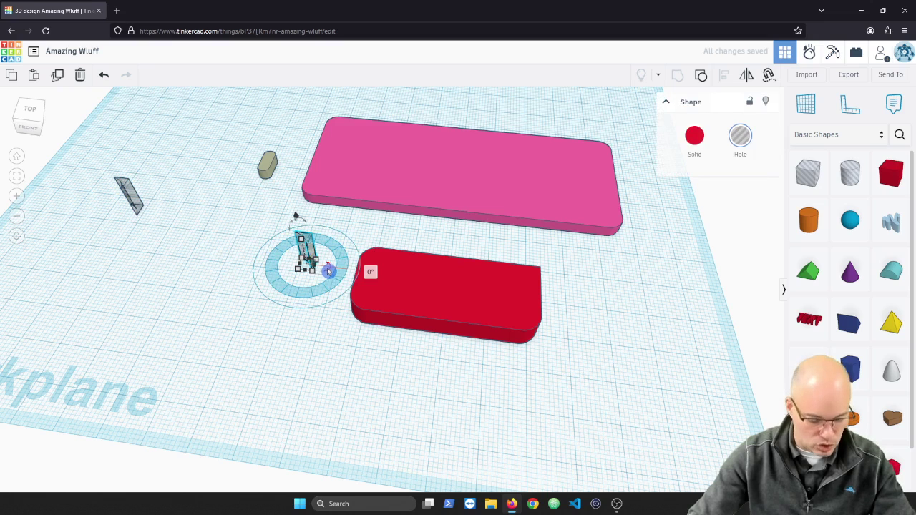
pyautogui.keyDown('shift'); pyautogui.click(483, 292); pyautogui.keyUp('shift')
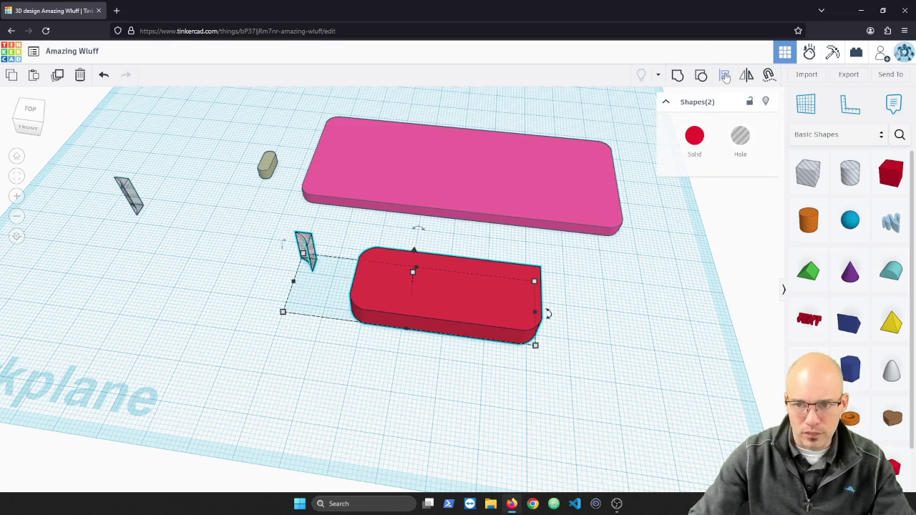
pyautogui.click(724, 76)
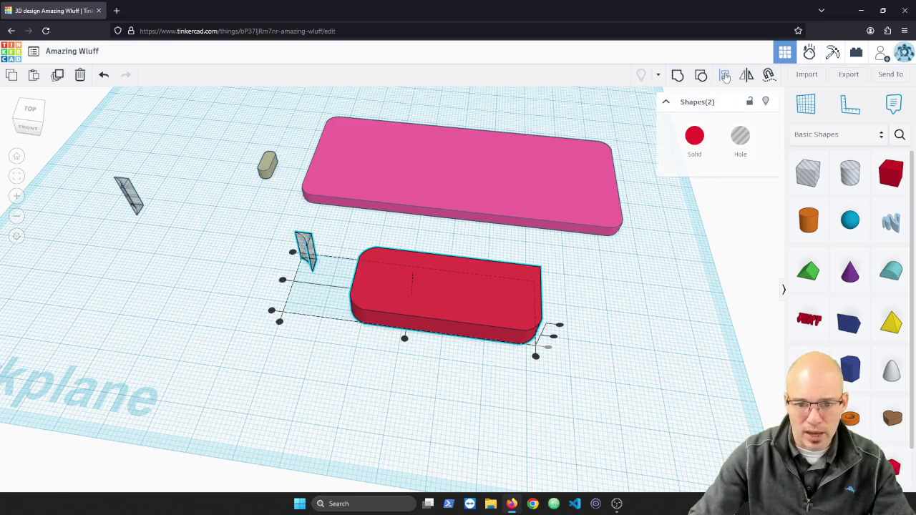
pyautogui.click(458, 312)
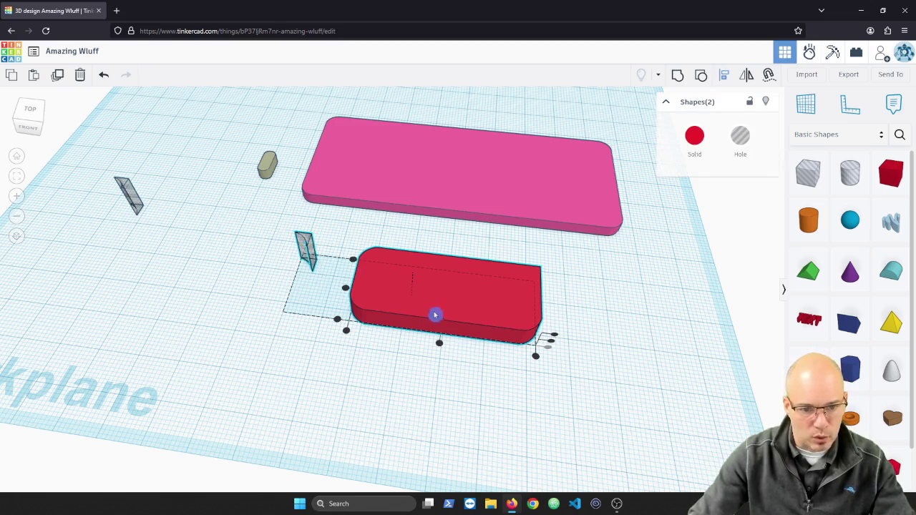
pyautogui.click(537, 359)
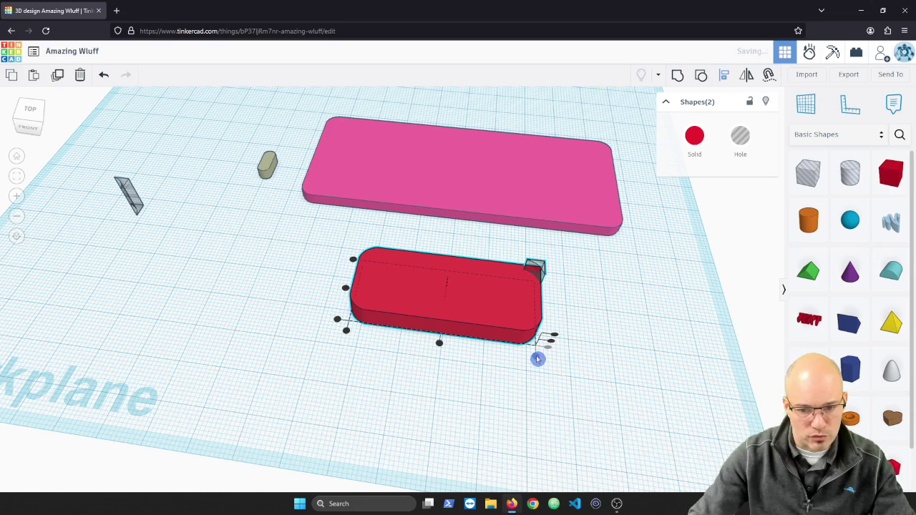
pyautogui.click(688, 306)
# Step: Group the back-right corner hole with the red plate to round its last square corner
pyautogui.click(536, 263)
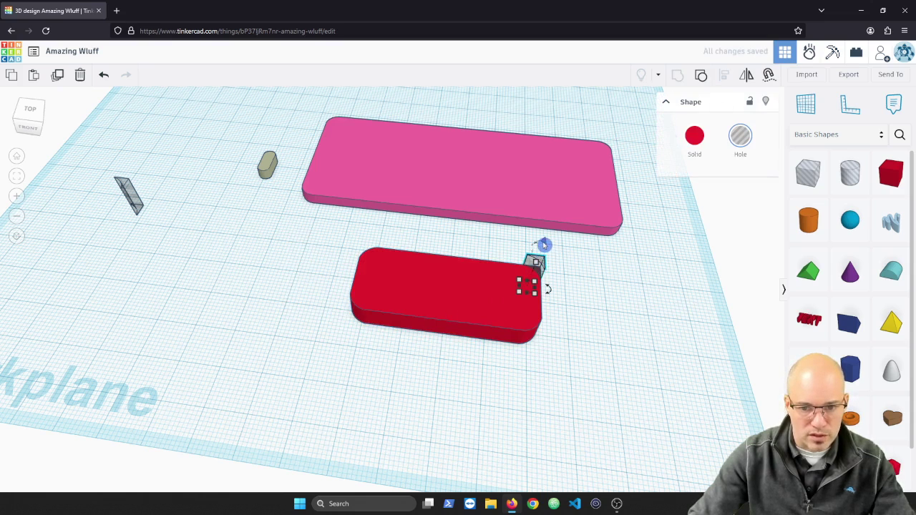
pyautogui.keyDown('shift'); pyautogui.click(461, 308); pyautogui.keyUp('shift')
pyautogui.click(678, 75)
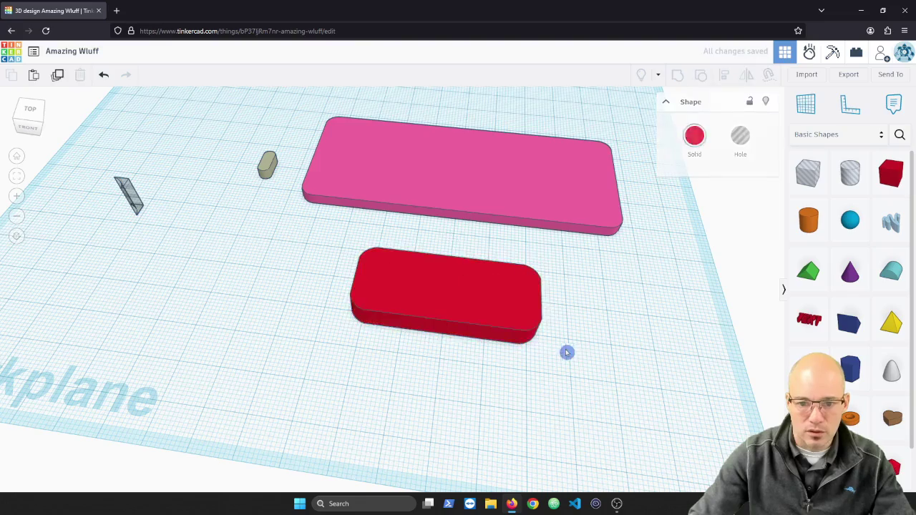
pyautogui.click(546, 387)
# Step: Reduce the height of the rounded red plate to roughly the thickness of the pink plate
pyautogui.moveTo(547, 387)
pyautogui.mouseDown(button='right')
pyautogui.moveTo(558, 255)
pyautogui.moveTo(551, 383)
pyautogui.mouseUp(button='right')
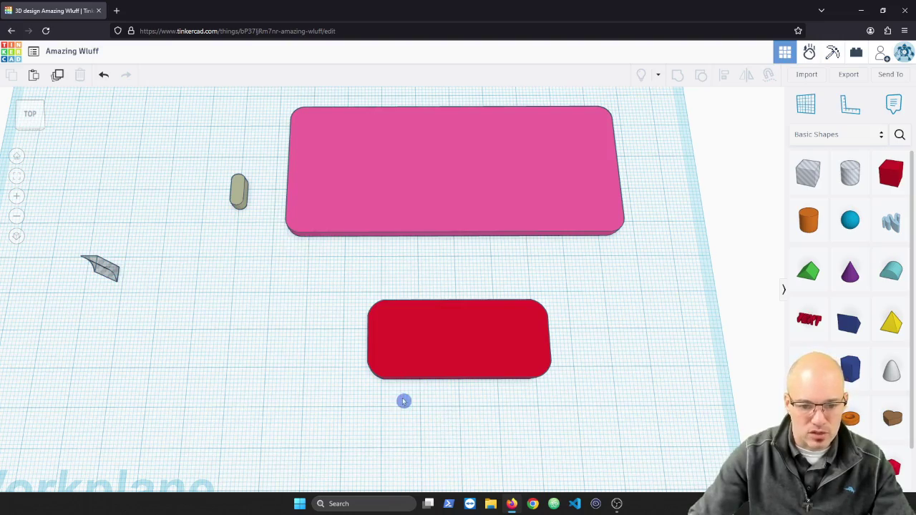
pyautogui.moveTo(404, 402); pyautogui.dragTo(334, 356, button='right')
pyautogui.click(450, 255)
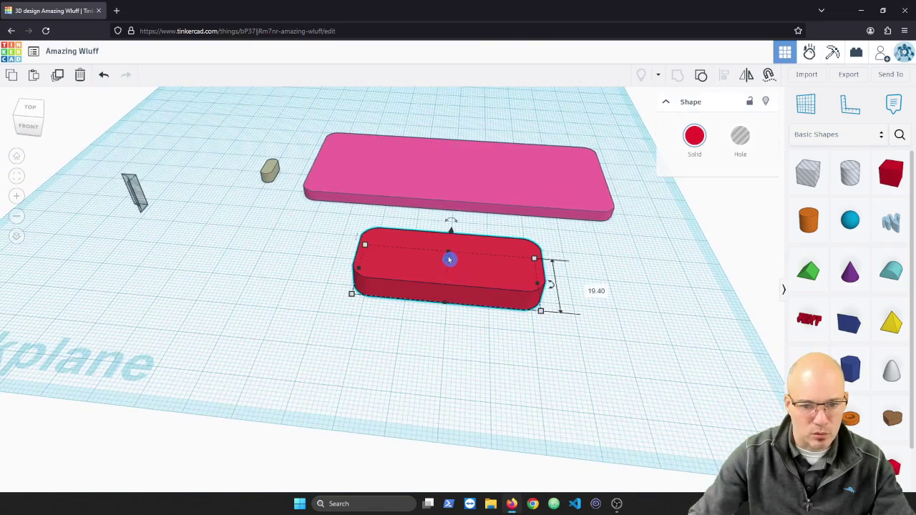
pyautogui.moveTo(449, 259)
pyautogui.mouseDown()
pyautogui.moveTo(470, 186)
pyautogui.moveTo(462, 269)
pyautogui.mouseUp()
pyautogui.click(422, 336)
# Step: Move the small tan block about 53 mm toward the front of the workplane and rotate it parallel to the red plate's long side
pyautogui.moveTo(422, 336); pyautogui.dragTo(365, 361, button='right')
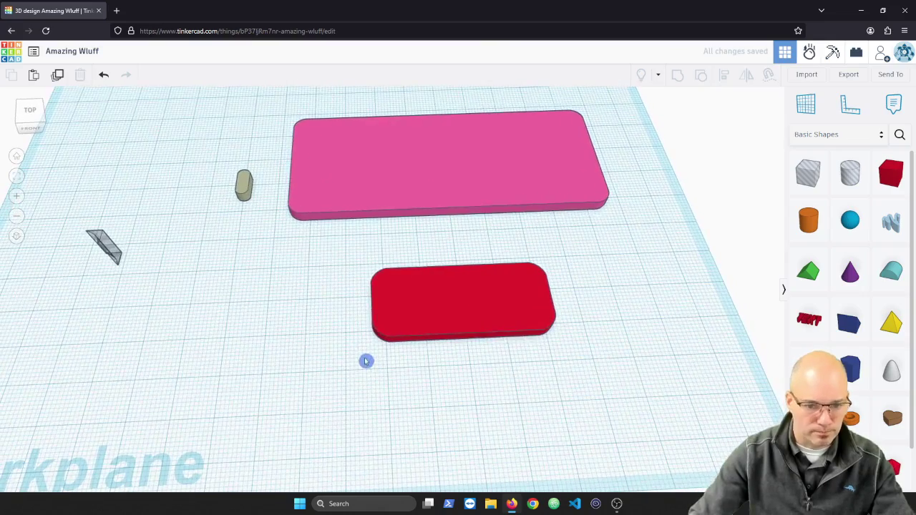
pyautogui.keyDown('shift'); pyautogui.moveTo(420, 317); pyautogui.dragTo(439, 289, button='right'); pyautogui.keyUp('shift')
pyautogui.click(260, 152)
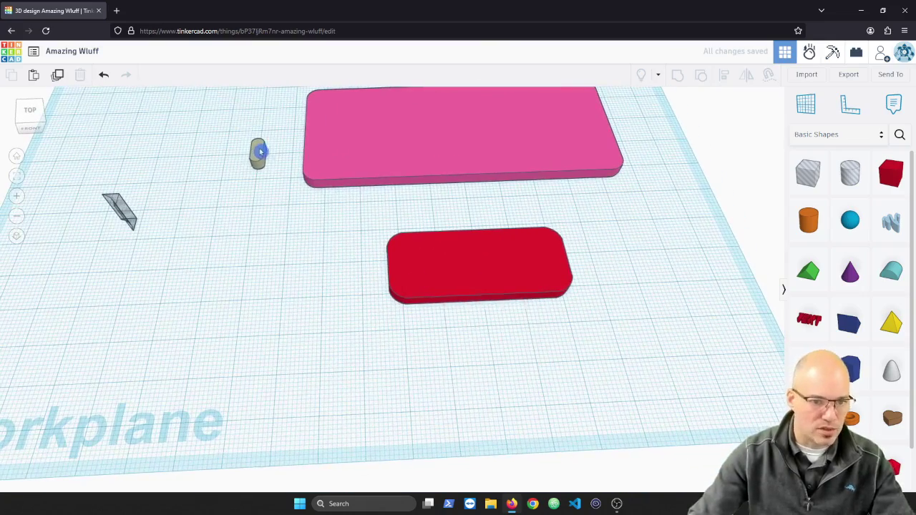
pyautogui.moveTo(257, 164); pyautogui.dragTo(251, 269)
pyautogui.hotkey('ctrl', 'z')
pyautogui.moveTo(261, 147); pyautogui.dragTo(216, 309)
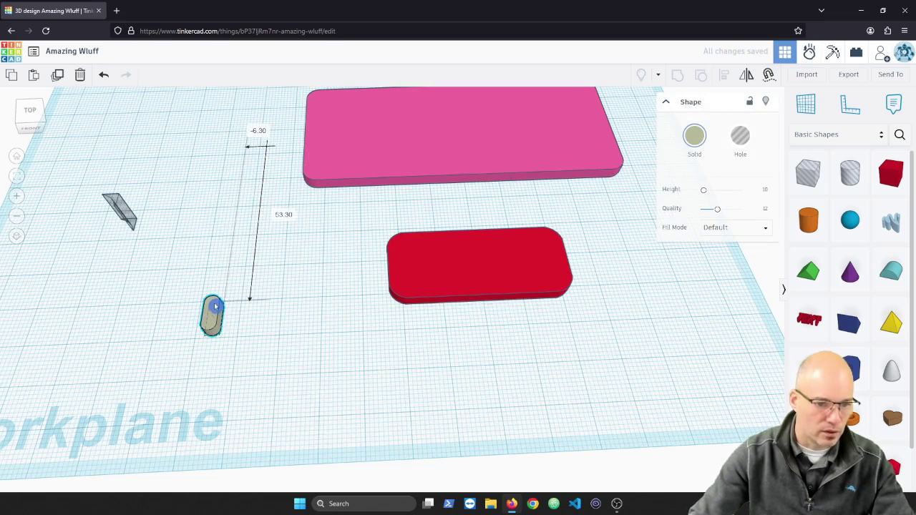
pyautogui.moveTo(212, 355)
pyautogui.moveTo(212, 355); pyautogui.dragTo(174, 323)
pyautogui.click(279, 387)
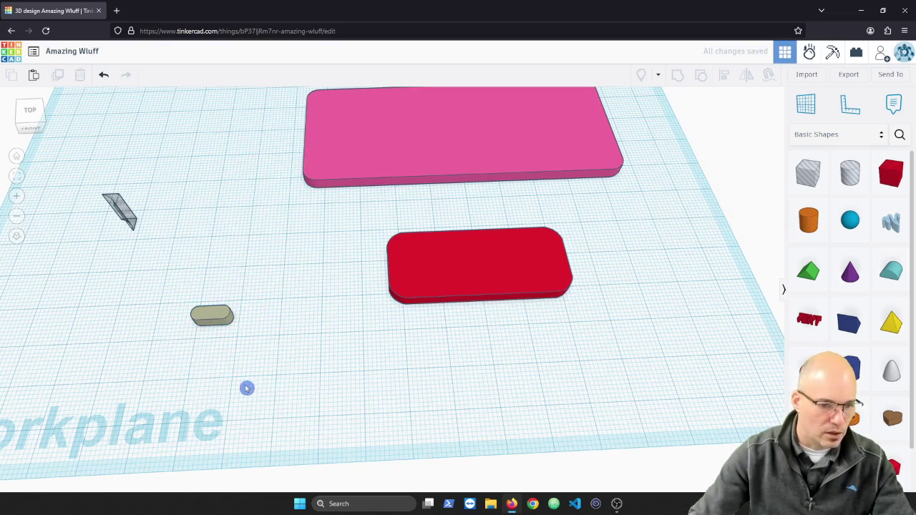
# Step: Add a cylinder in front of the tan block and set its number of sides to 64
pyautogui.scroll(8, 189, 327)
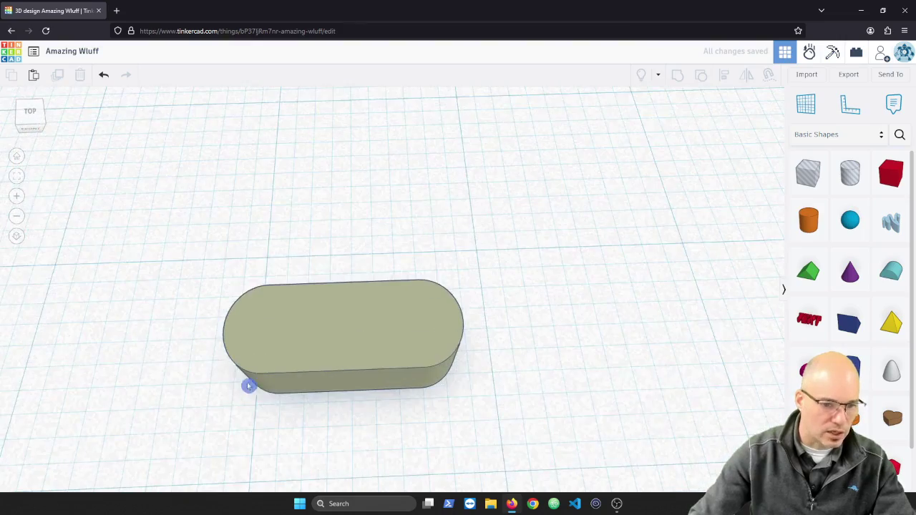
pyautogui.moveTo(287, 404); pyautogui.dragTo(292, 365, button='right')
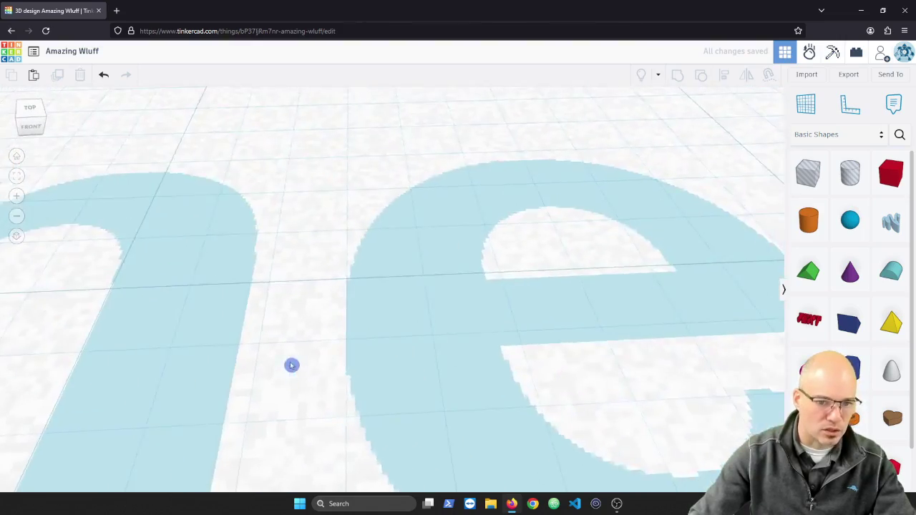
pyautogui.scroll(-5, 291, 365)
pyautogui.moveTo(312, 285); pyautogui.dragTo(312, 325, button='right')
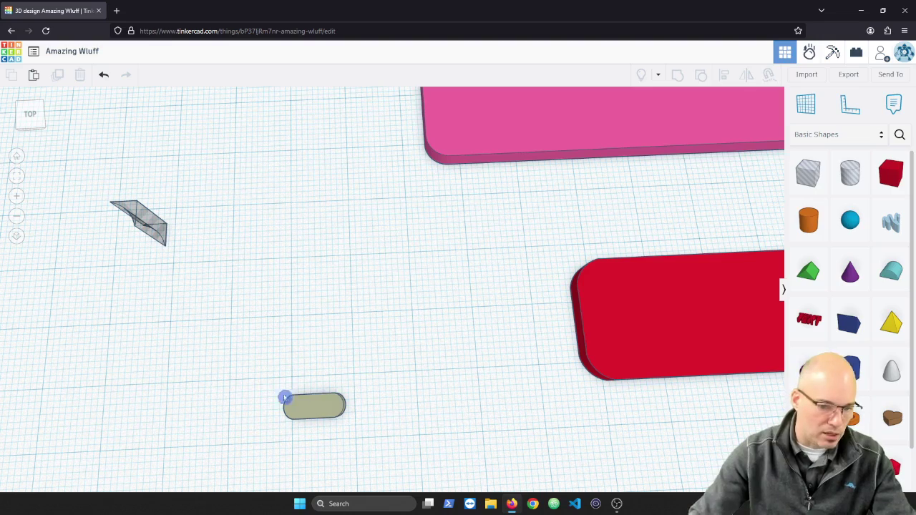
pyautogui.scroll(-5, 450, 396)
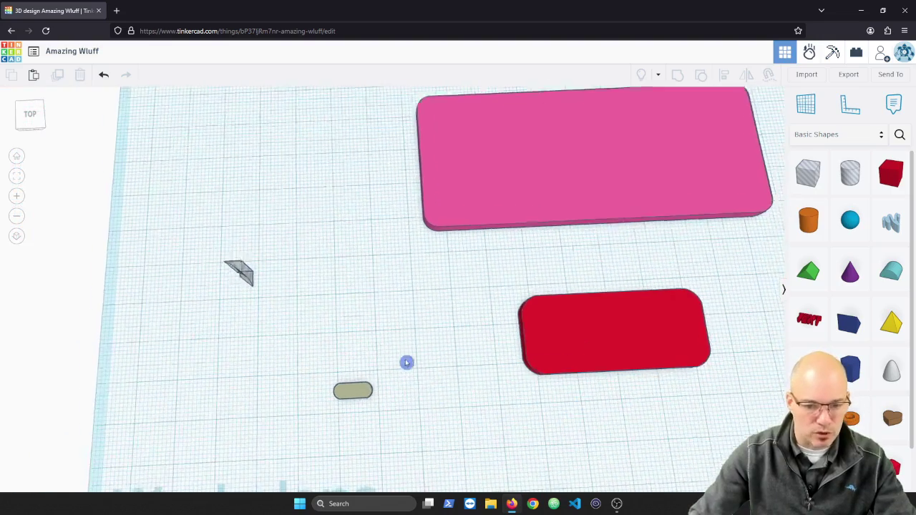
pyautogui.moveTo(368, 286); pyautogui.dragTo(380, 276, button='right')
pyautogui.click(807, 222)
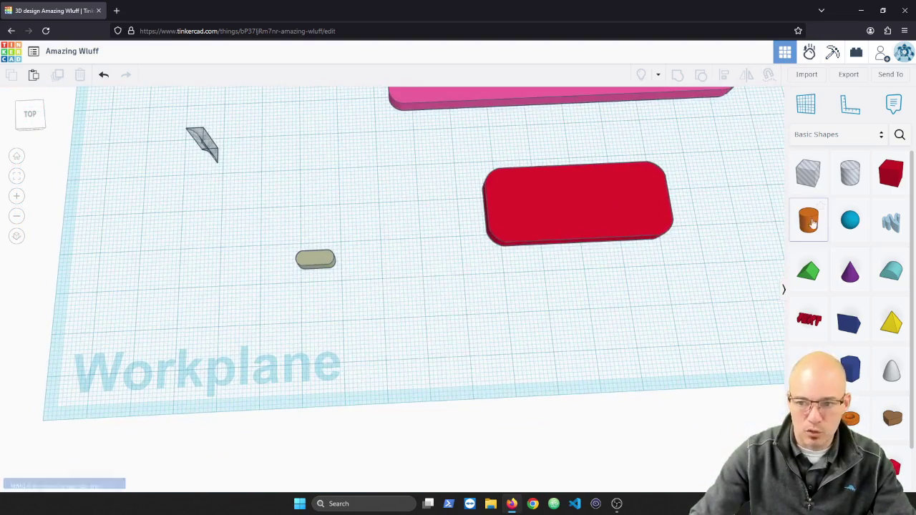
pyautogui.click(372, 328)
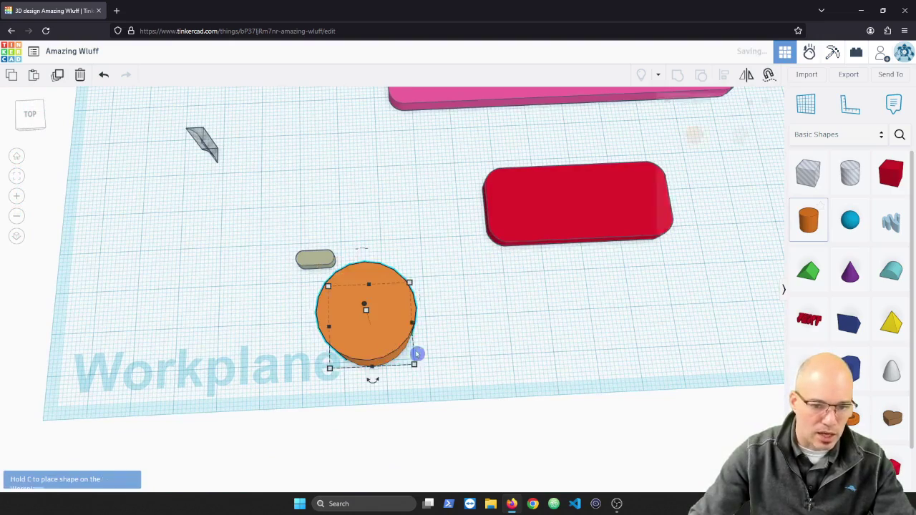
pyautogui.moveTo(417, 354); pyautogui.dragTo(436, 351, button='right')
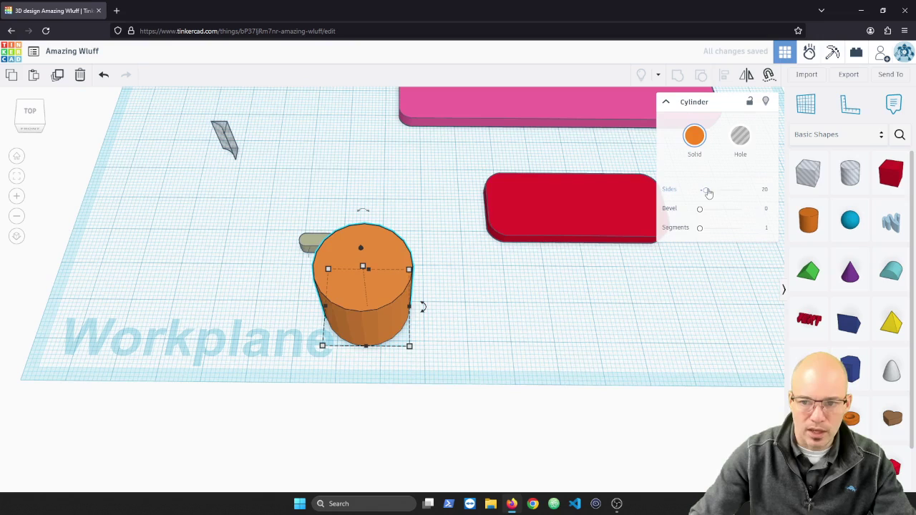
pyautogui.moveTo(706, 193); pyautogui.dragTo(766, 194)
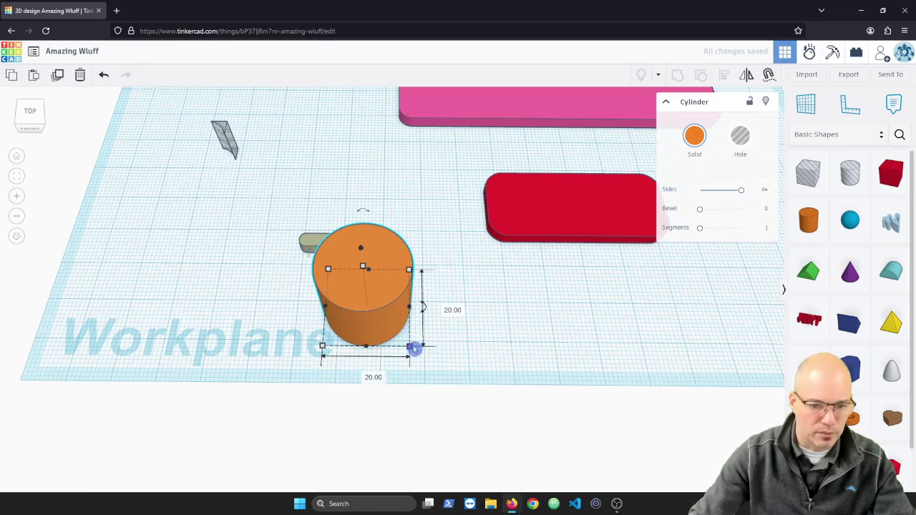
# Step: Set the cylinder's length and width to 5 mm and move it clear of the tan block, toward the front right
pyautogui.click(444, 306)
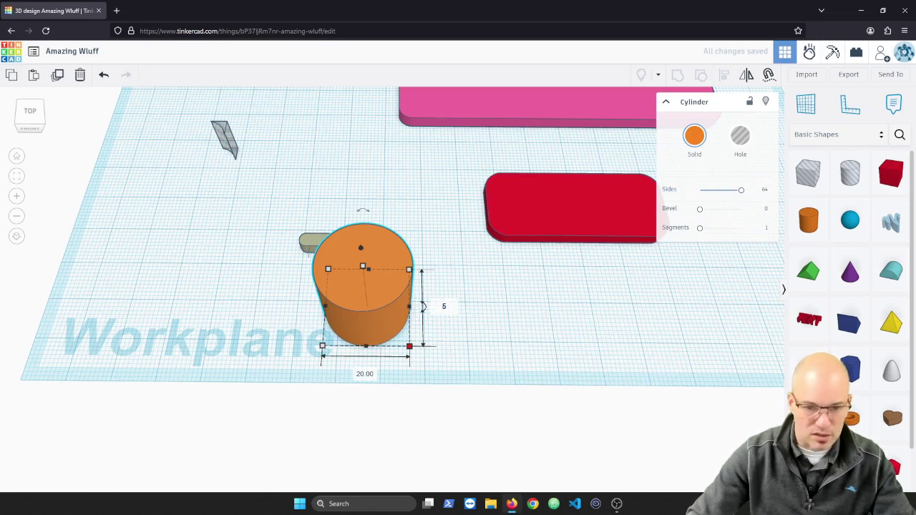
pyautogui.write('5')
pyautogui.press('Tab')
pyautogui.write('5')
pyautogui.press('Return')
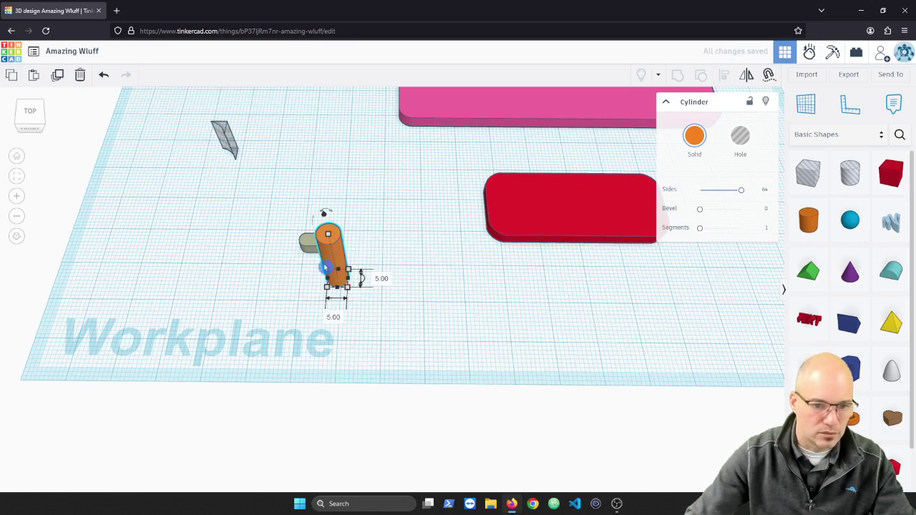
pyautogui.moveTo(324, 266); pyautogui.dragTo(362, 272)
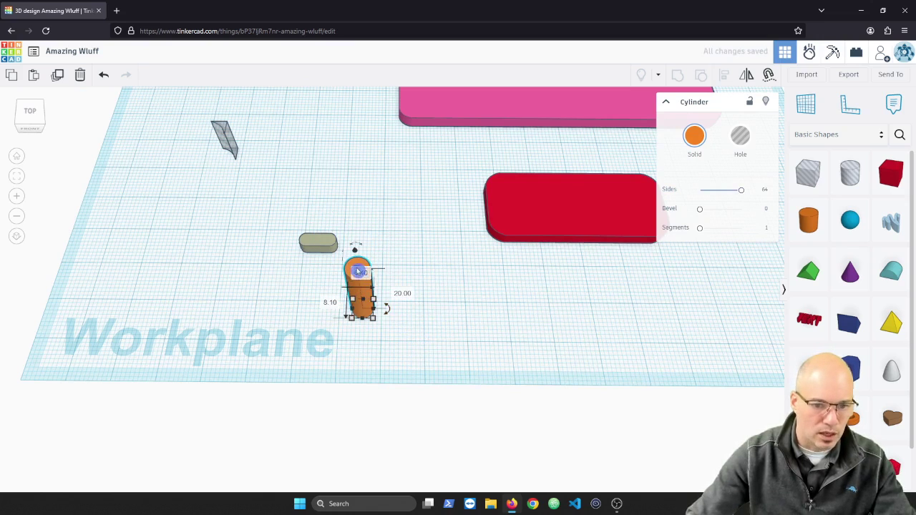
pyautogui.click(400, 252)
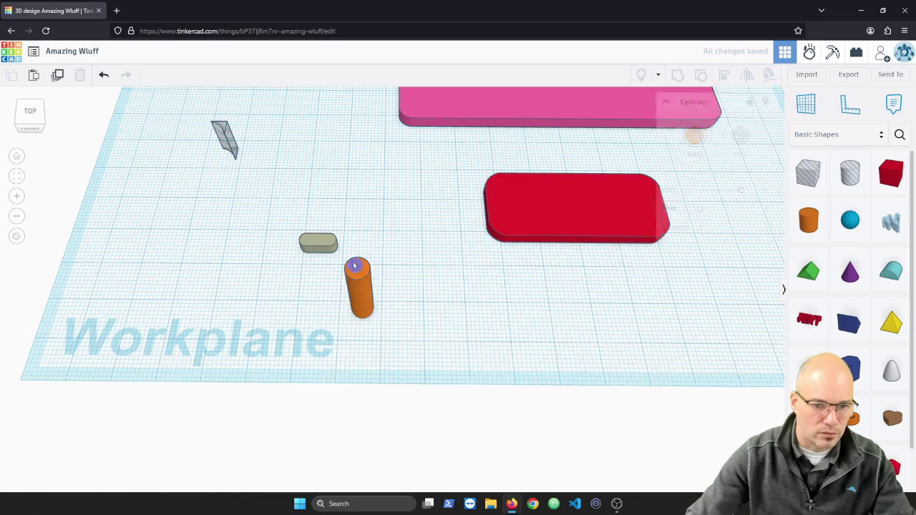
# Step: Reduce the orange cylinder's height to 5 mm
pyautogui.click(357, 270)
pyautogui.moveTo(357, 271); pyautogui.dragTo(361, 303)
pyautogui.click(393, 305)
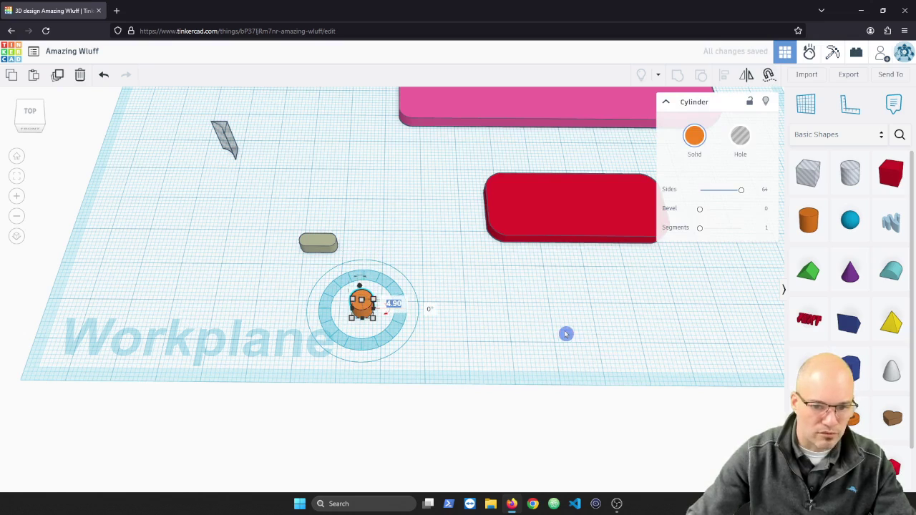
pyautogui.write('5')
pyautogui.press('Return')
pyautogui.click(591, 368)
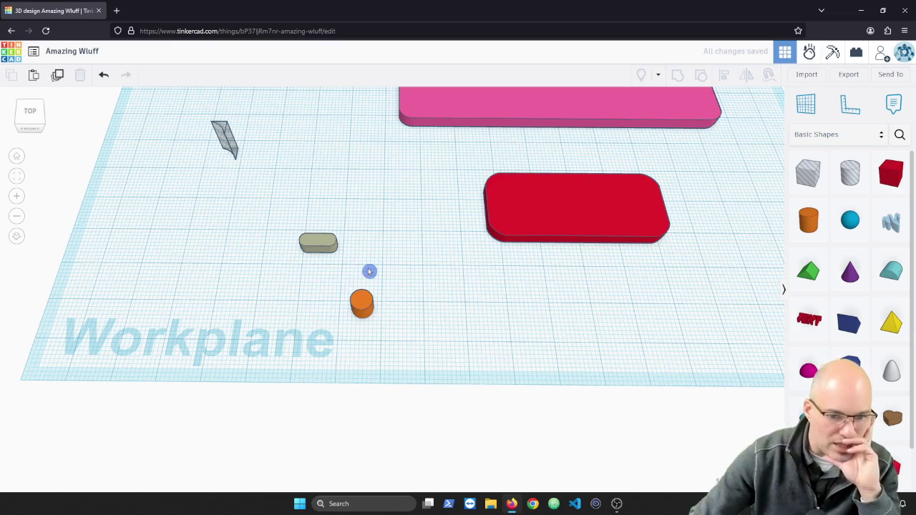
# Step: Duplicate the orange cylinder and move the copy to its right, leaving a wide gap between the two
pyautogui.click(368, 305)
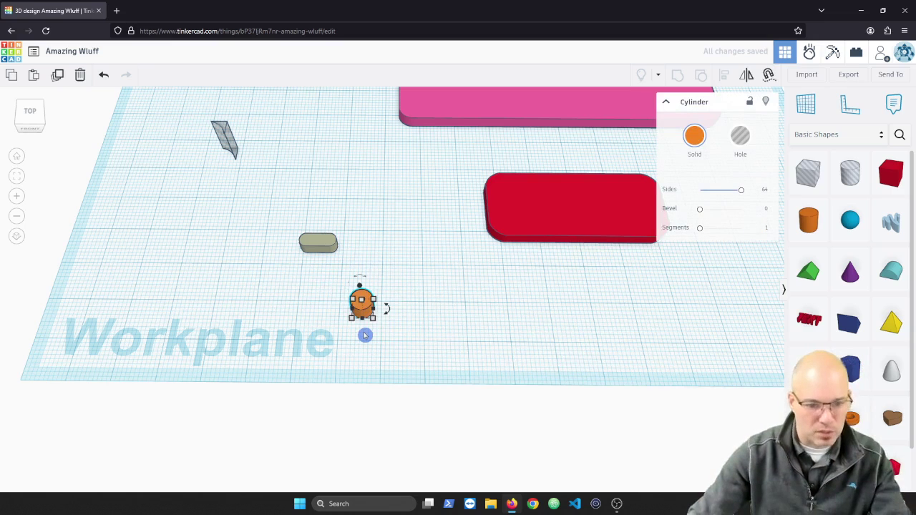
pyautogui.hotkey('ctrl', 'd')
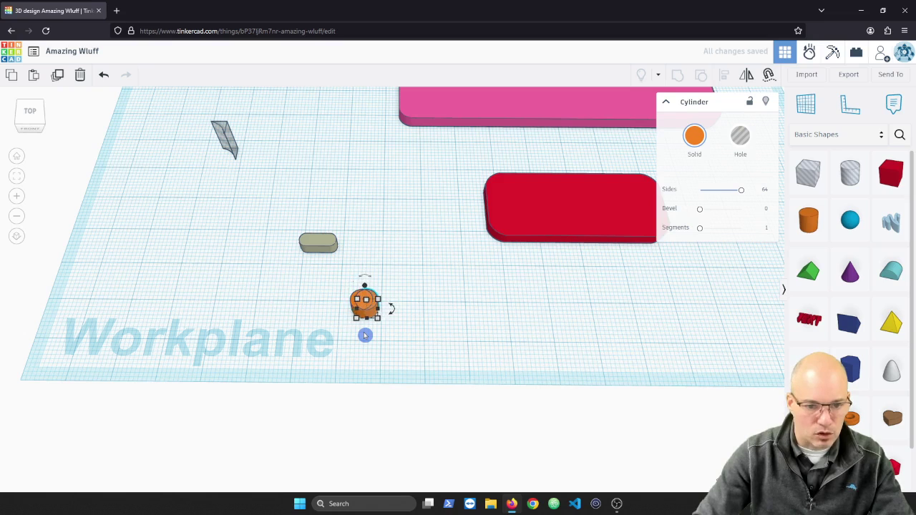
pyautogui.press('Right')
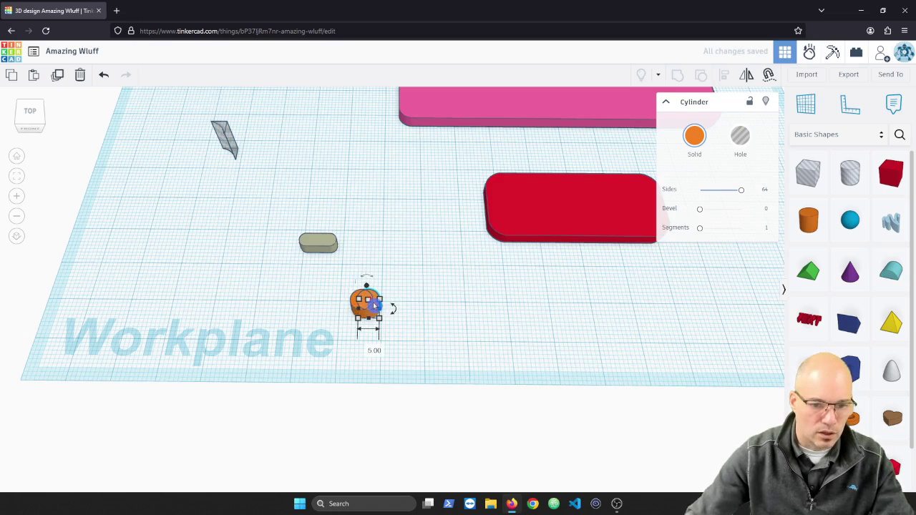
pyautogui.moveTo(392, 308); pyautogui.dragTo(393, 308)
pyautogui.hotkey('ctrl', 'z')
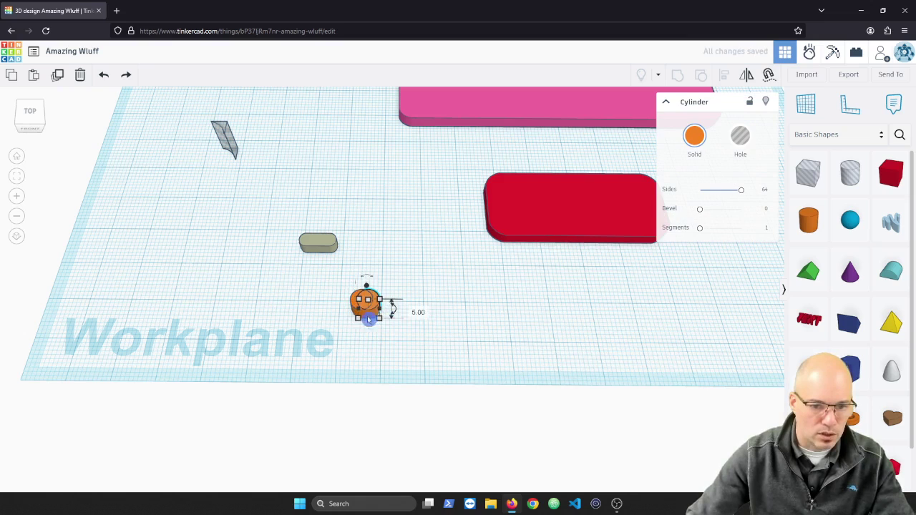
pyautogui.click(373, 314)
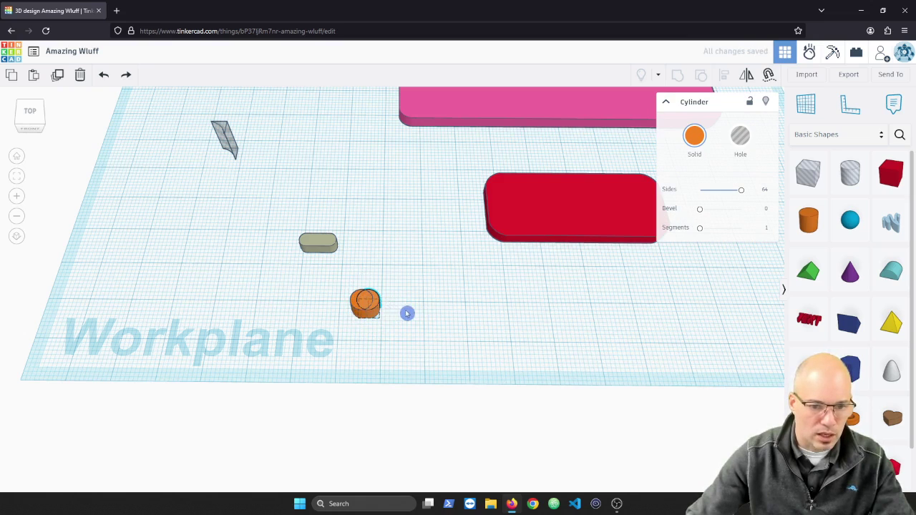
pyautogui.click(375, 309)
pyautogui.moveTo(374, 311); pyautogui.dragTo(476, 316)
pyautogui.click(509, 338)
# Step: Add a box between the two orange cylinders and set its front-to-back size and its height to 5 mm, keeping the 20 mm width
pyautogui.moveTo(509, 340); pyautogui.dragTo(496, 367, button='right')
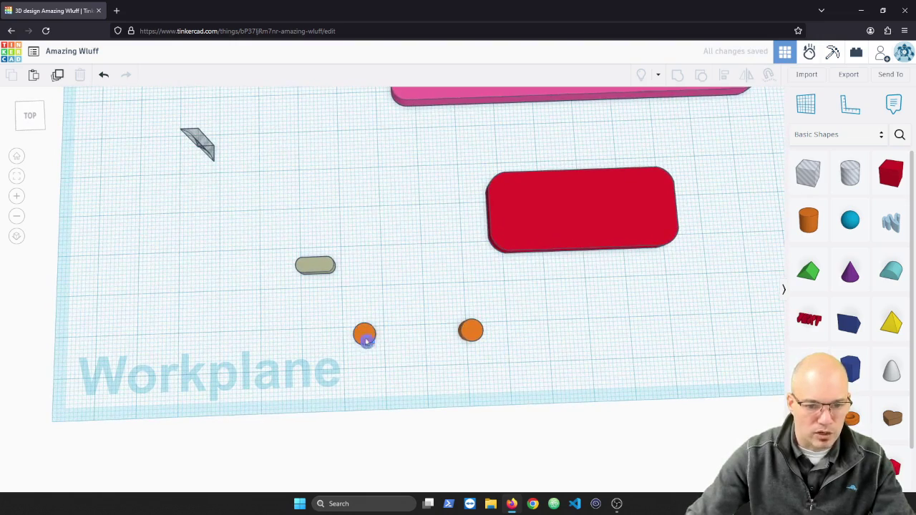
pyautogui.moveTo(430, 346); pyautogui.dragTo(477, 334, button='right')
pyautogui.moveTo(890, 176); pyautogui.dragTo(420, 305)
pyautogui.moveTo(376, 348)
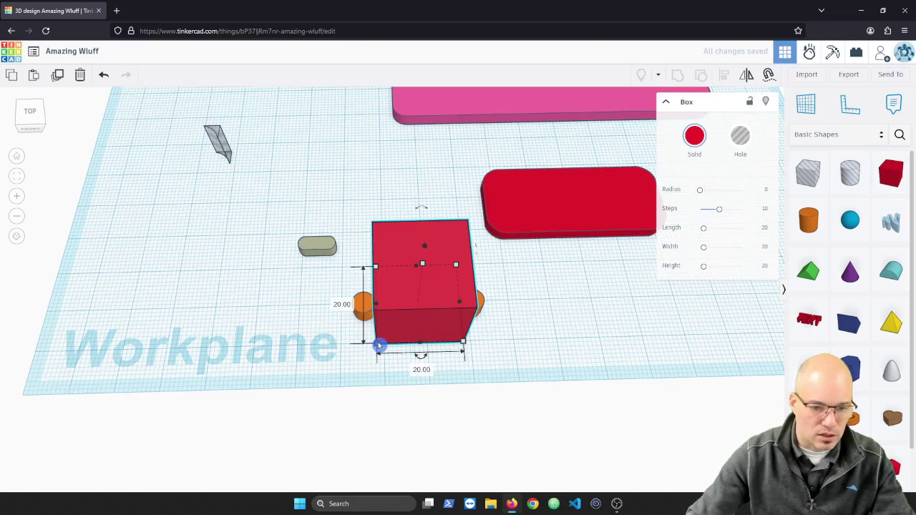
pyautogui.click(342, 305)
pyautogui.write('5')
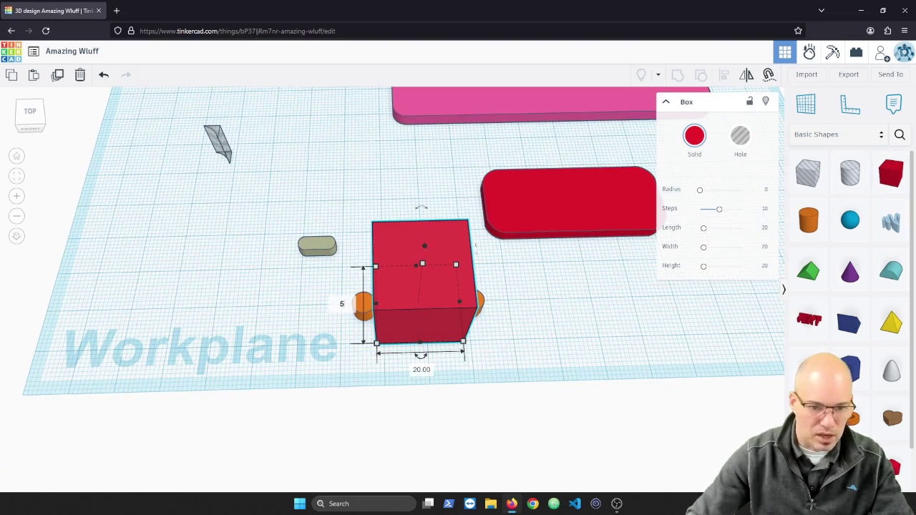
pyautogui.press('Return')
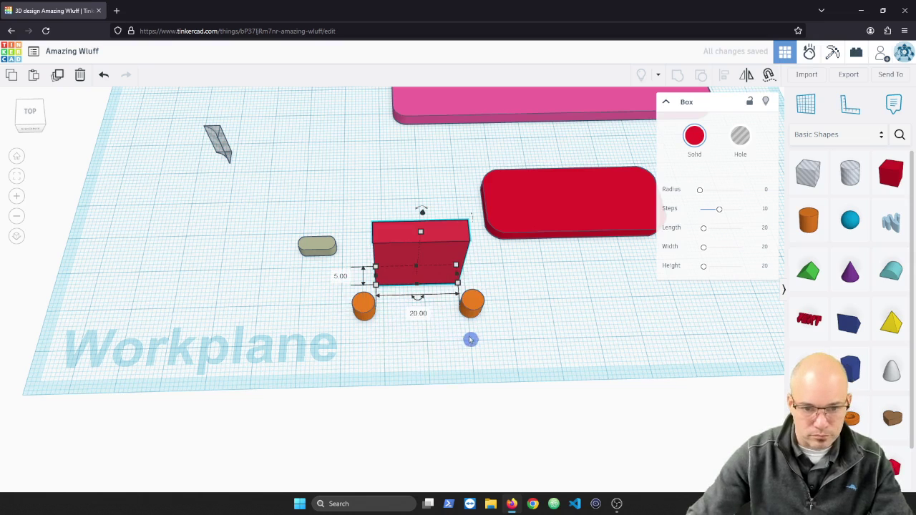
pyautogui.moveTo(419, 234)
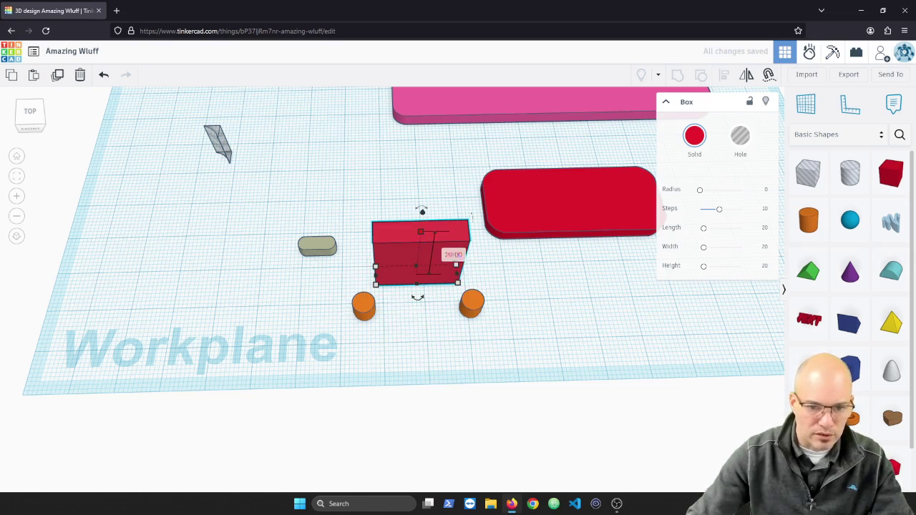
pyautogui.press('Return')
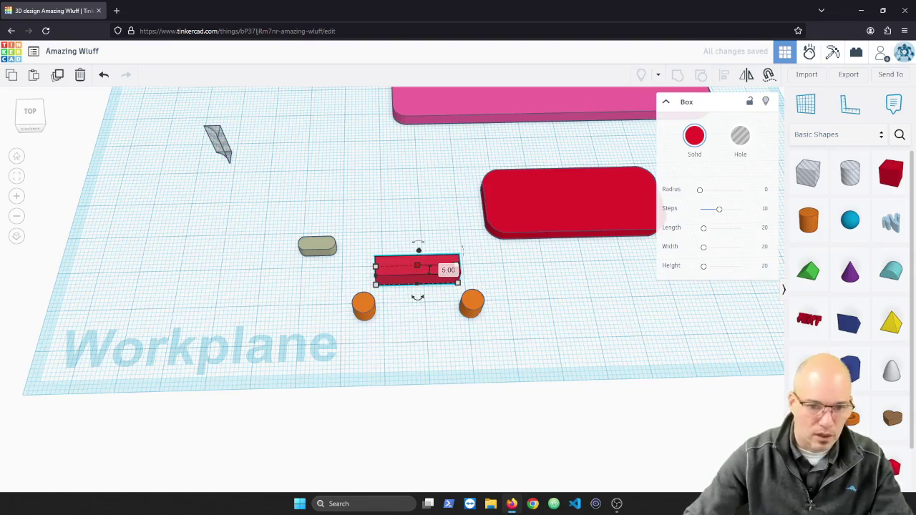
# Step: Reposition the red bar just behind the two orange cylinders, centred over the gap between them
pyautogui.click(444, 342)
pyautogui.moveTo(444, 341); pyautogui.dragTo(439, 381, button='right')
pyautogui.moveTo(420, 303); pyautogui.dragTo(406, 344)
pyautogui.moveTo(396, 371); pyautogui.dragTo(389, 348, button='right')
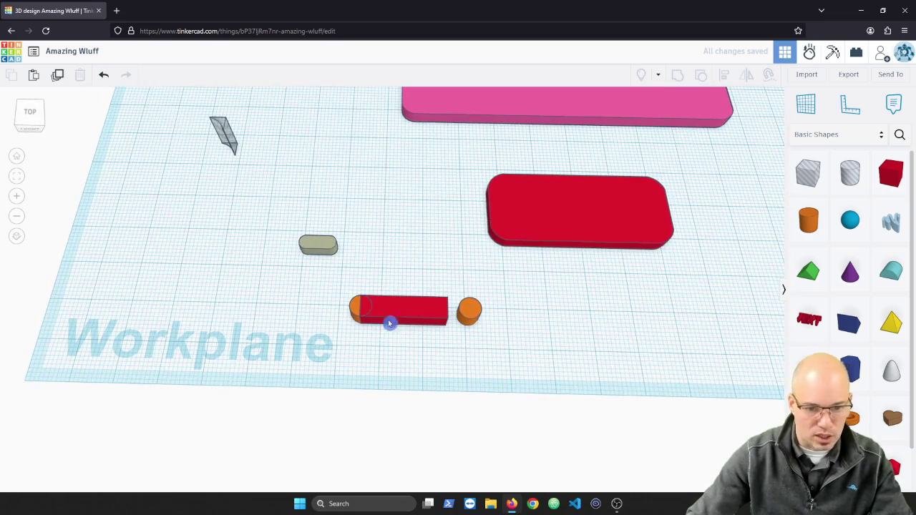
pyautogui.moveTo(407, 311); pyautogui.dragTo(416, 287)
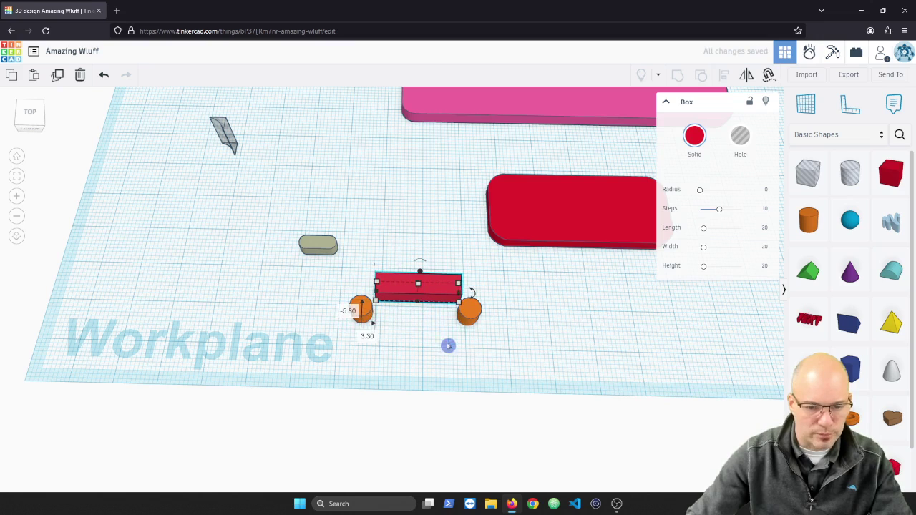
# Step: Place a ruler at the left cylinder's front-left corner and set the cylinder's front-to-back distance from it to 0
pyautogui.click(850, 107)
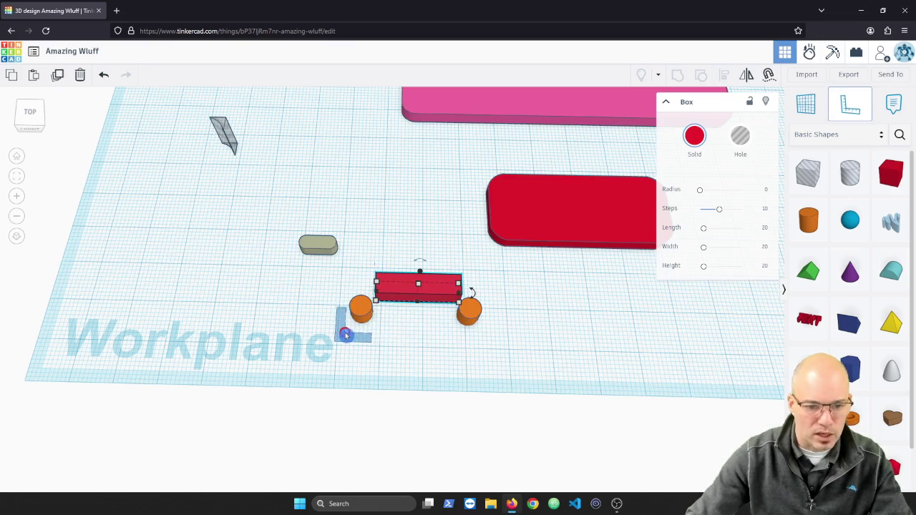
pyautogui.click(350, 325)
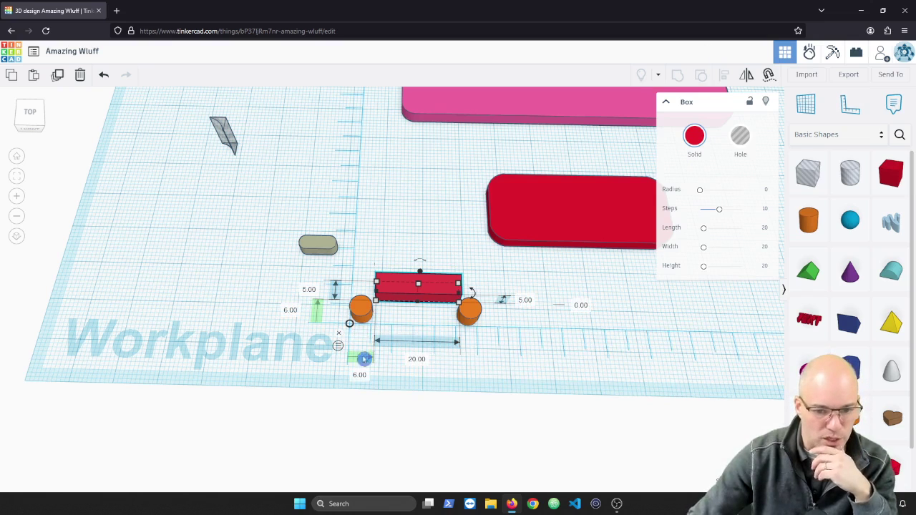
pyautogui.click(370, 317)
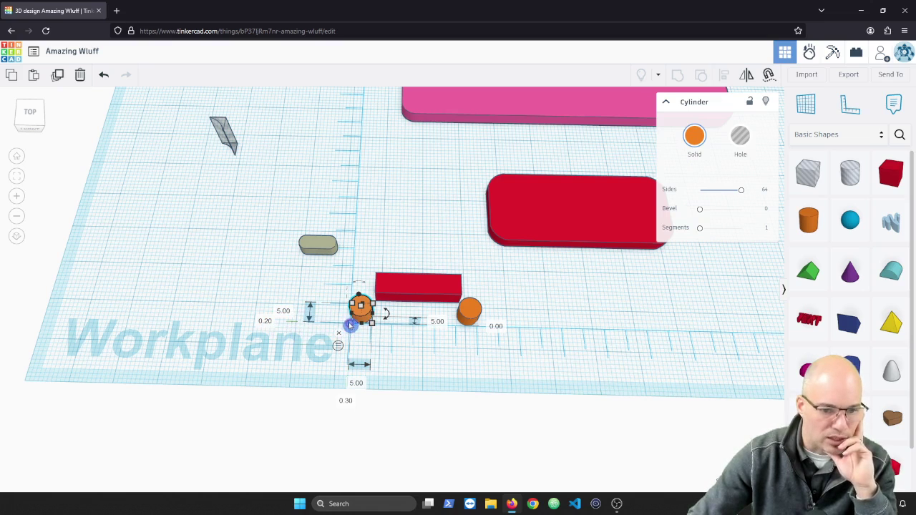
pyautogui.click(271, 325)
pyautogui.write('0')
pyautogui.press('Return')
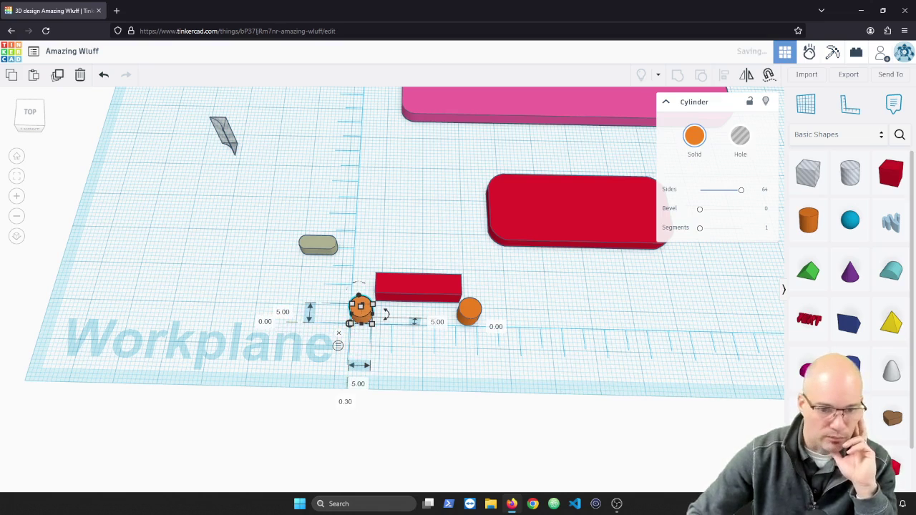
# Step: Set the left cylinder's sideways distance from the ruler to 0
pyautogui.click(347, 403)
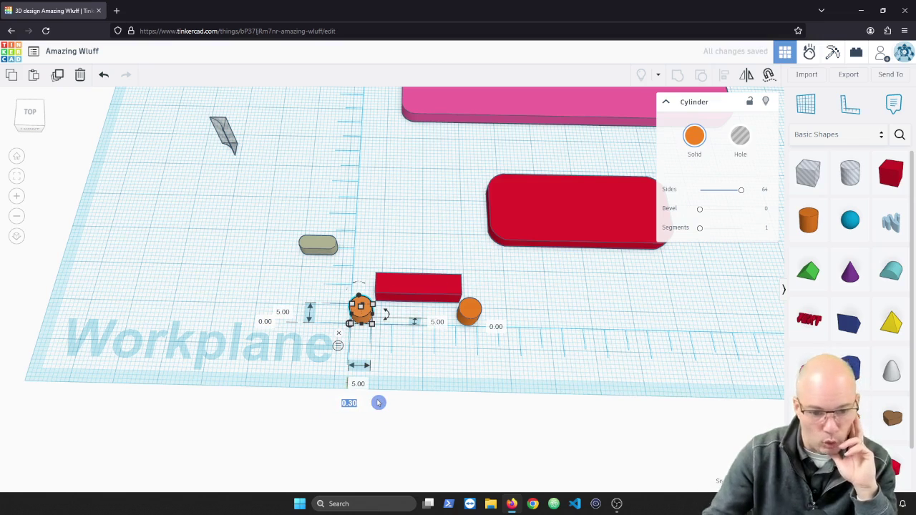
pyautogui.write('0')
pyautogui.press('Return')
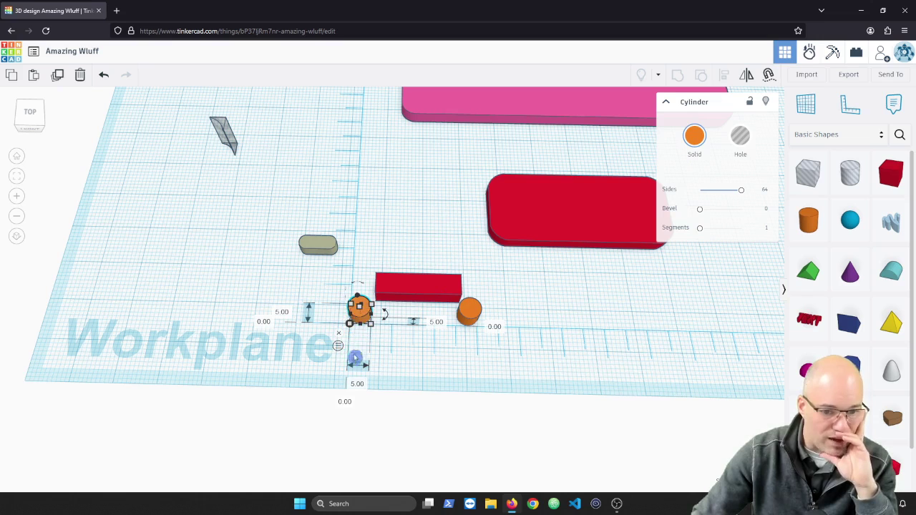
# Step: Move the red box to overlap the left cylinder, with ruler distances of 0 front-to-back and 2.5 mm sideways
pyautogui.click(404, 293)
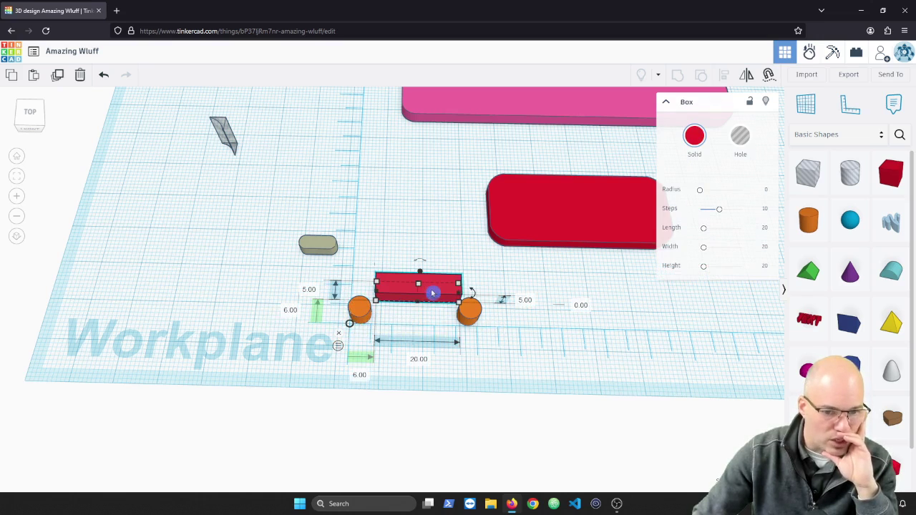
pyautogui.moveTo(424, 291); pyautogui.dragTo(410, 314)
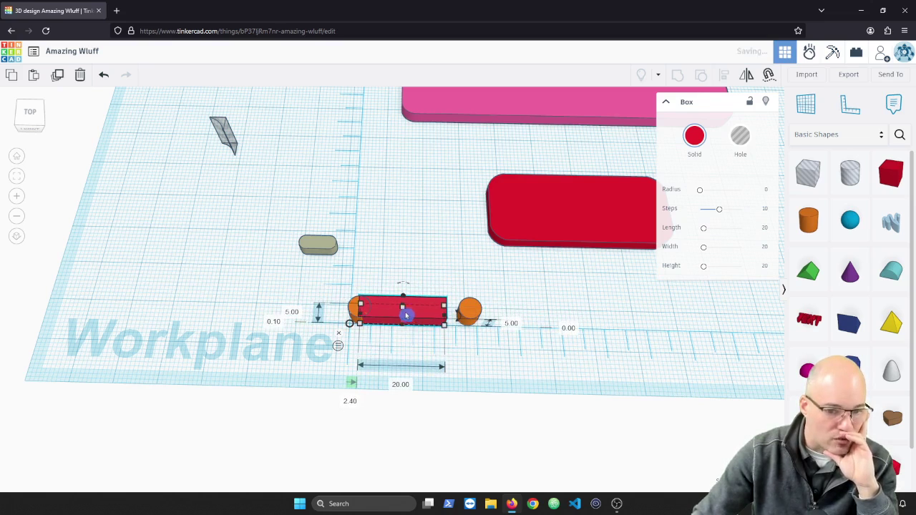
pyautogui.click(353, 309)
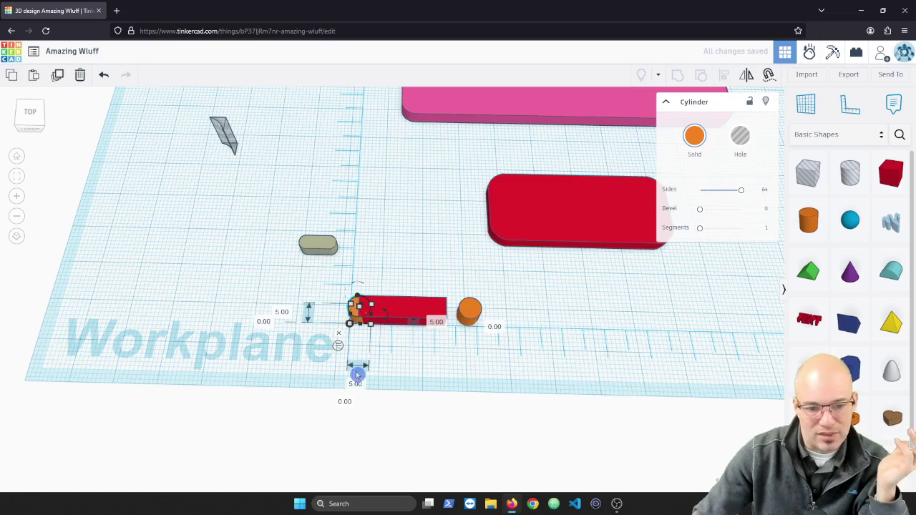
pyautogui.click(405, 311)
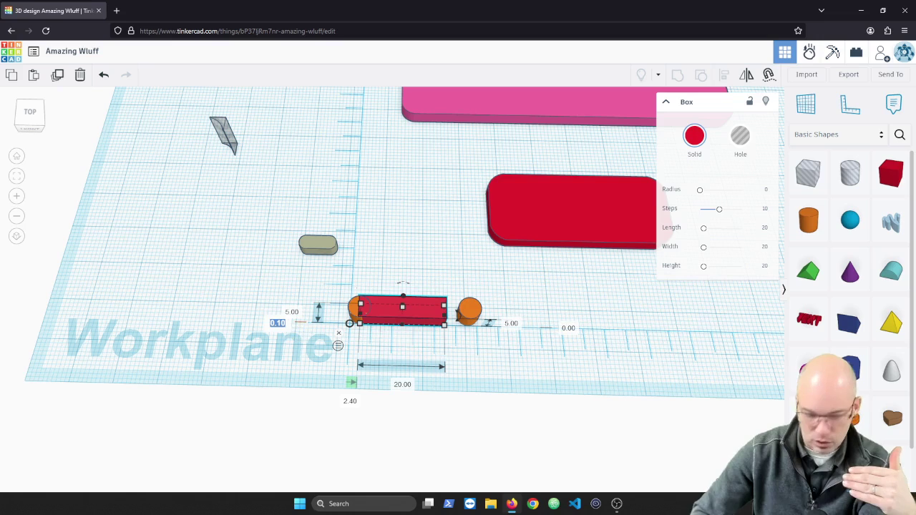
pyautogui.write('0')
pyautogui.press('Return')
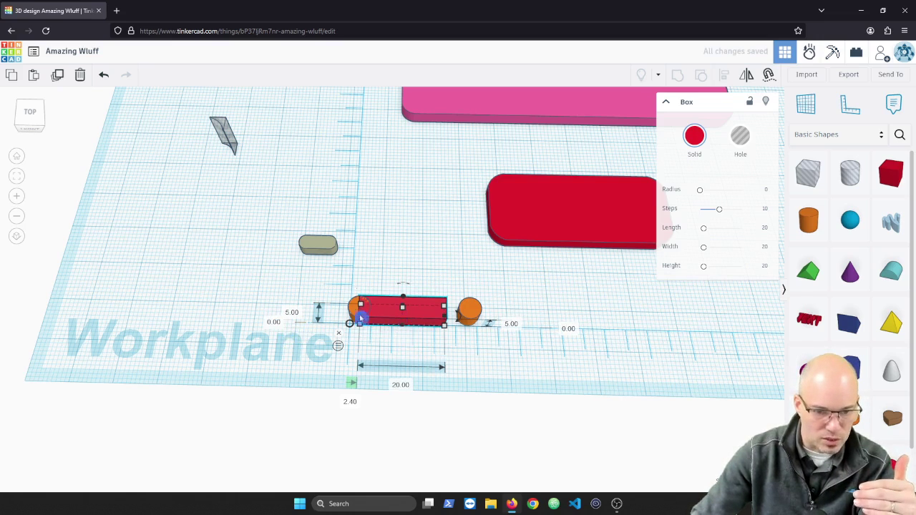
pyautogui.click(350, 403)
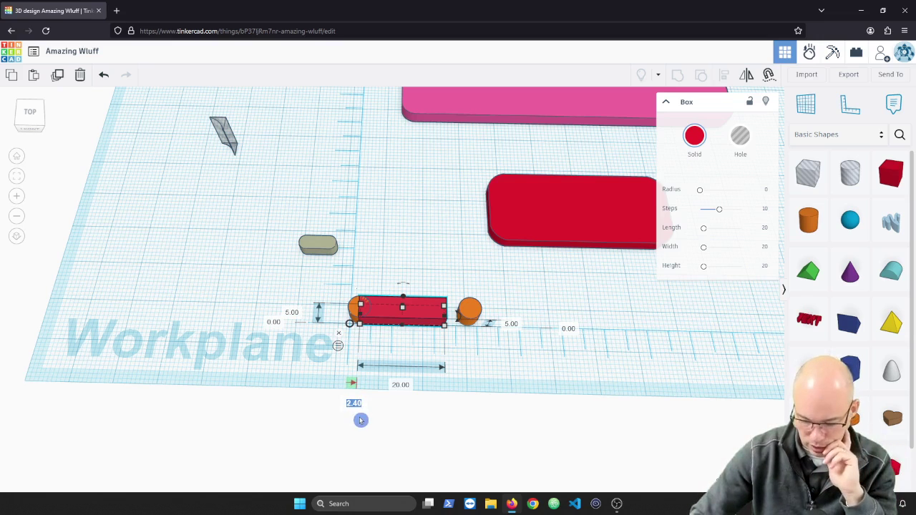
pyautogui.write('2.5')
pyautogui.press('Return')
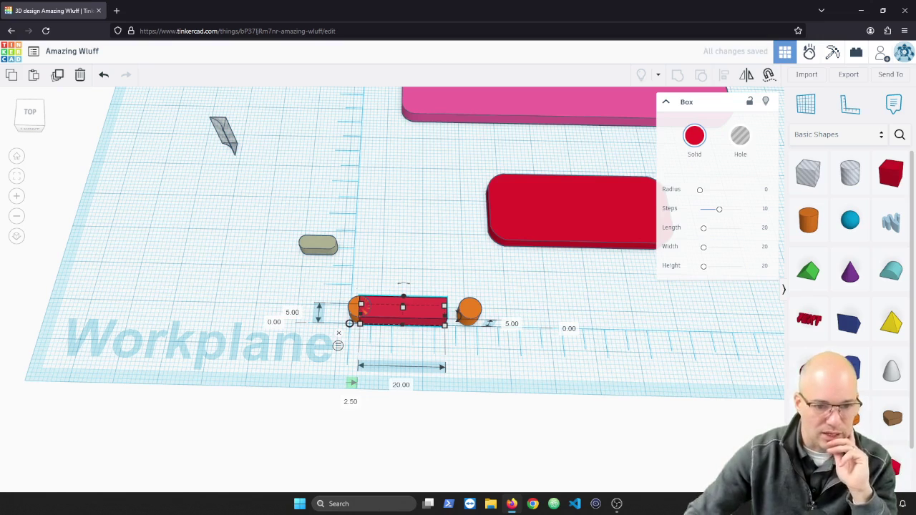
pyautogui.click(523, 351)
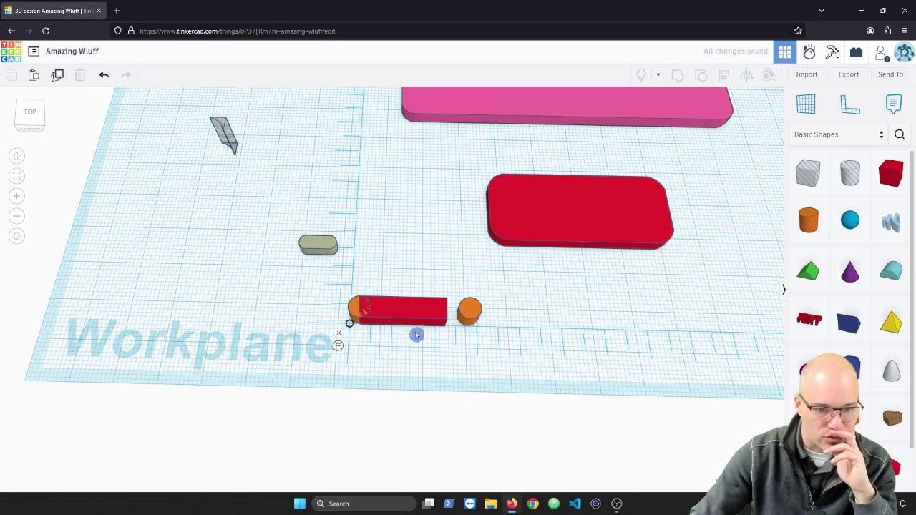
pyautogui.click(395, 322)
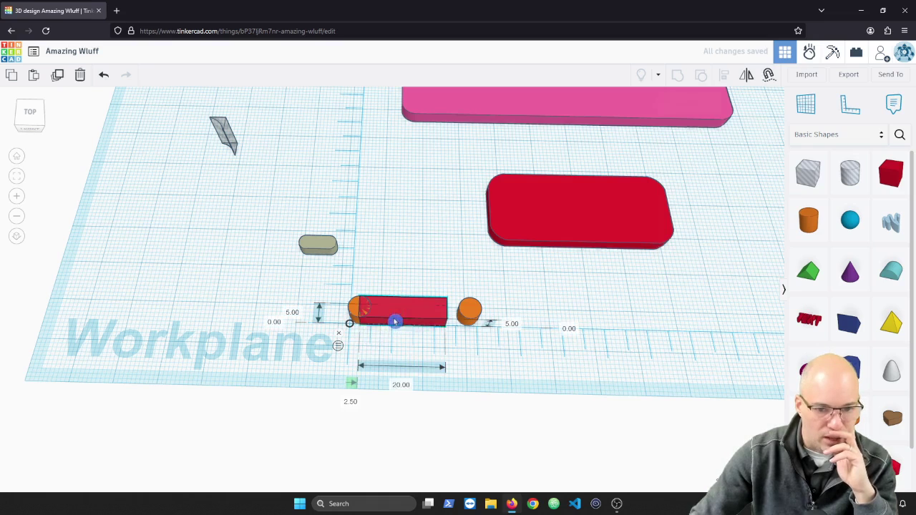
# Step: Set the right cylinder's front-to-back distance from the ruler to 0
pyautogui.click(471, 312)
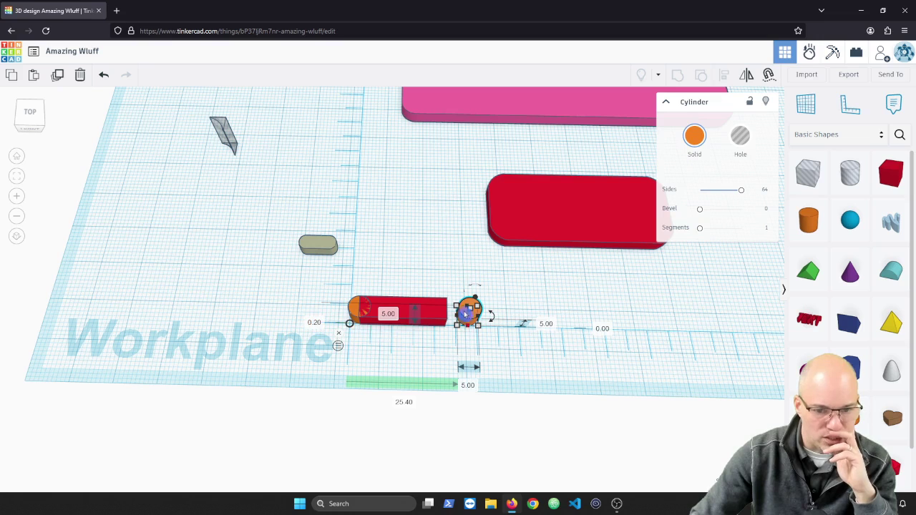
pyautogui.click(315, 323)
pyautogui.write('0')
pyautogui.press('Return')
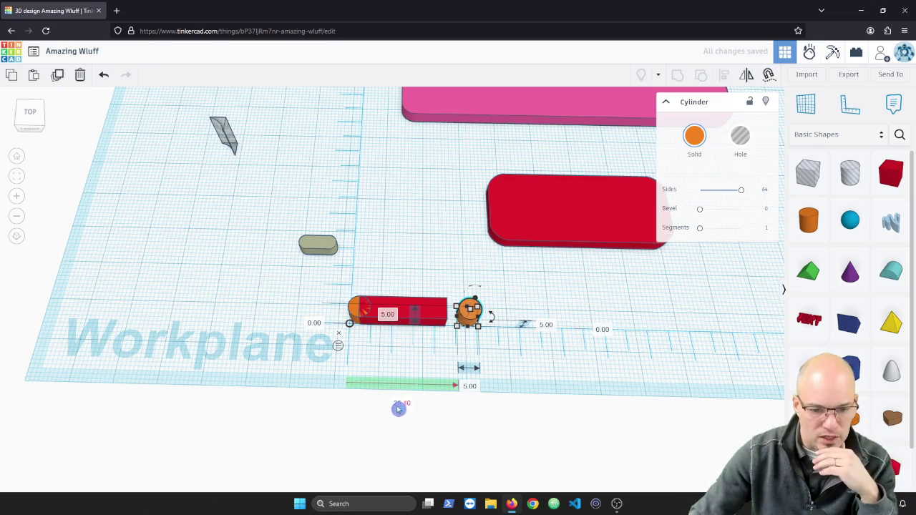
# Step: Set the right cylinder's sideways distance from the ruler to 20 mm so it rounds the box's free end
pyautogui.click(413, 366)
pyautogui.click(389, 313)
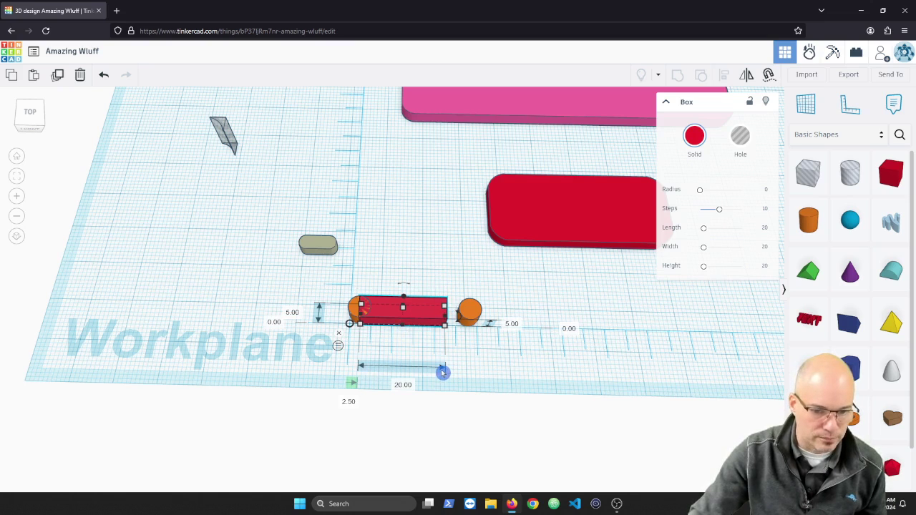
pyautogui.click(470, 311)
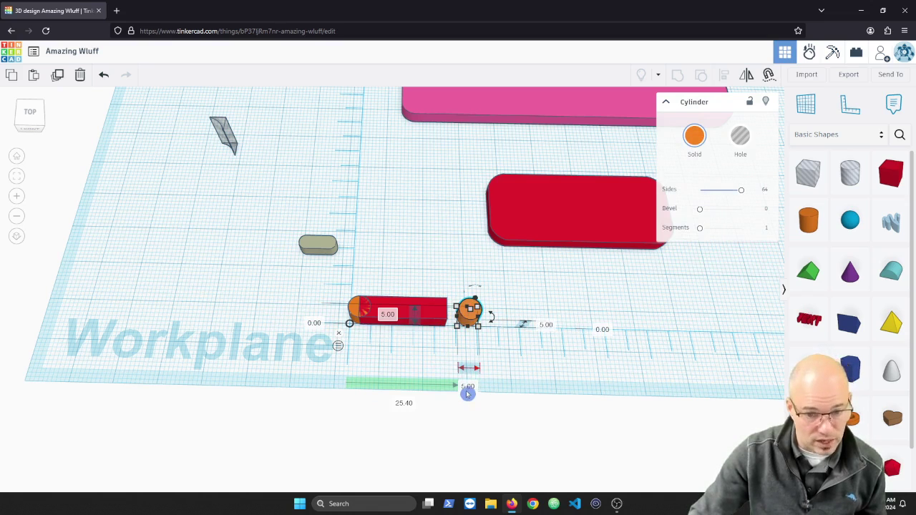
pyautogui.click(437, 312)
pyautogui.click(472, 310)
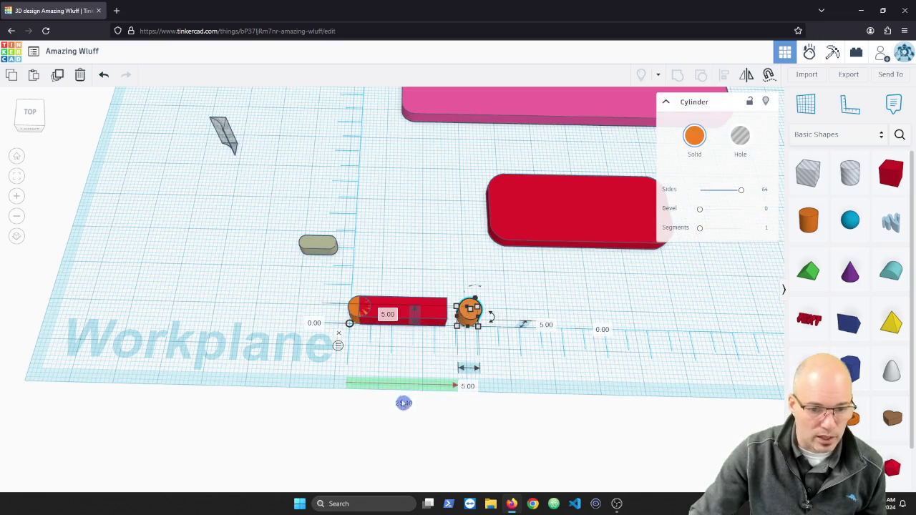
pyautogui.write('20')
pyautogui.press('Return')
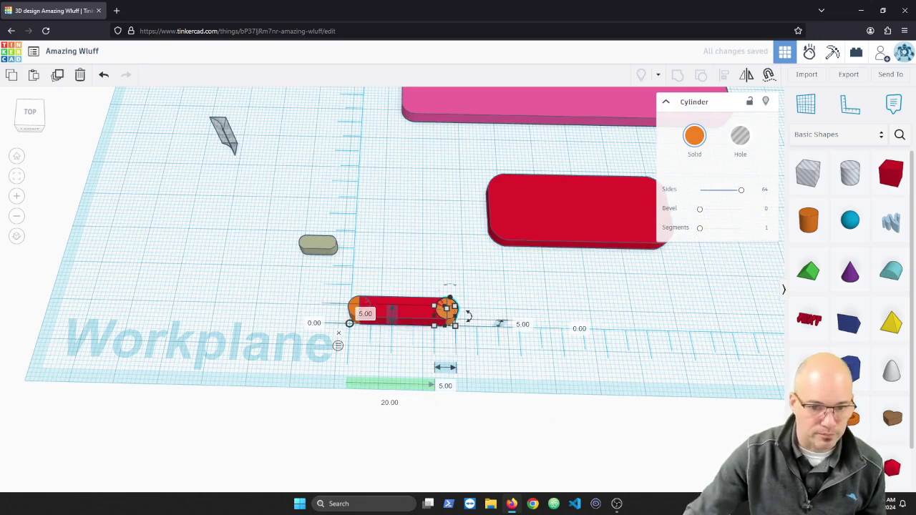
# Step: Group the two cylinders and the red box into one round-ended bar
pyautogui.click(557, 433)
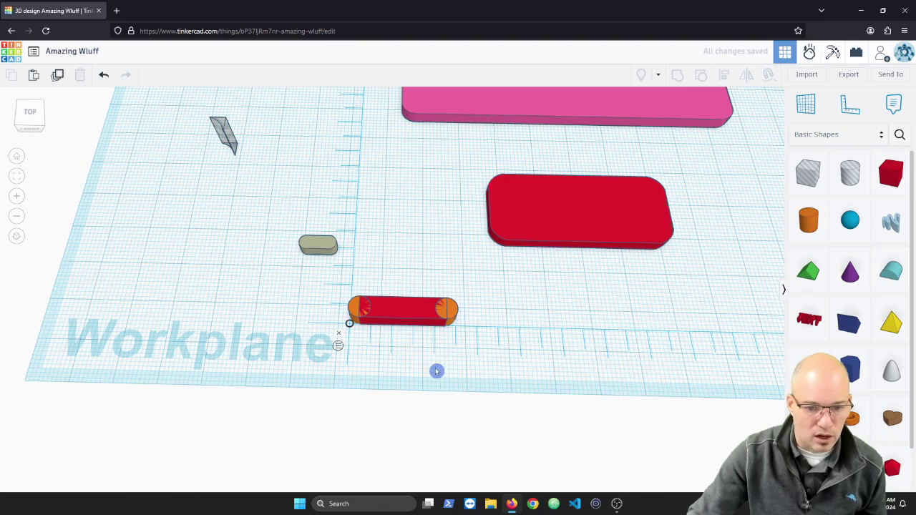
pyautogui.moveTo(436, 370); pyautogui.dragTo(514, 385, button='right')
pyautogui.moveTo(513, 385); pyautogui.dragTo(337, 292)
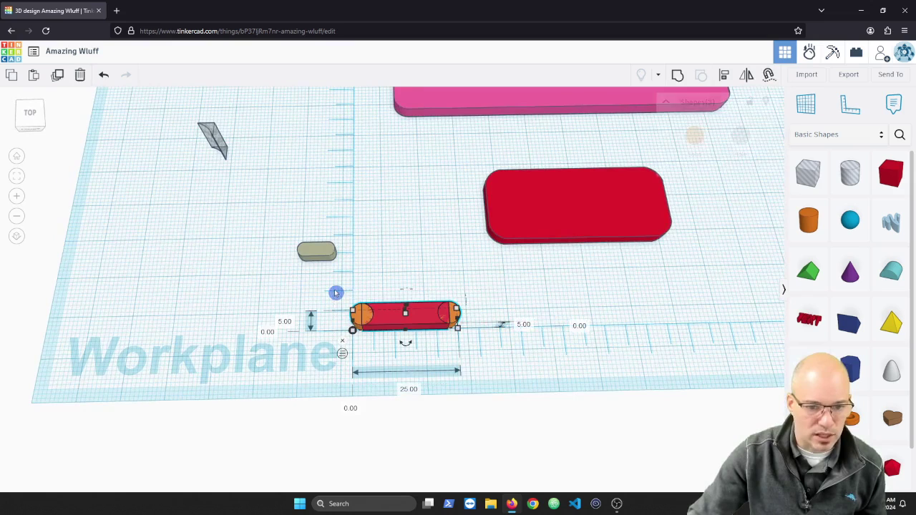
pyautogui.click(702, 75)
pyautogui.click(423, 264)
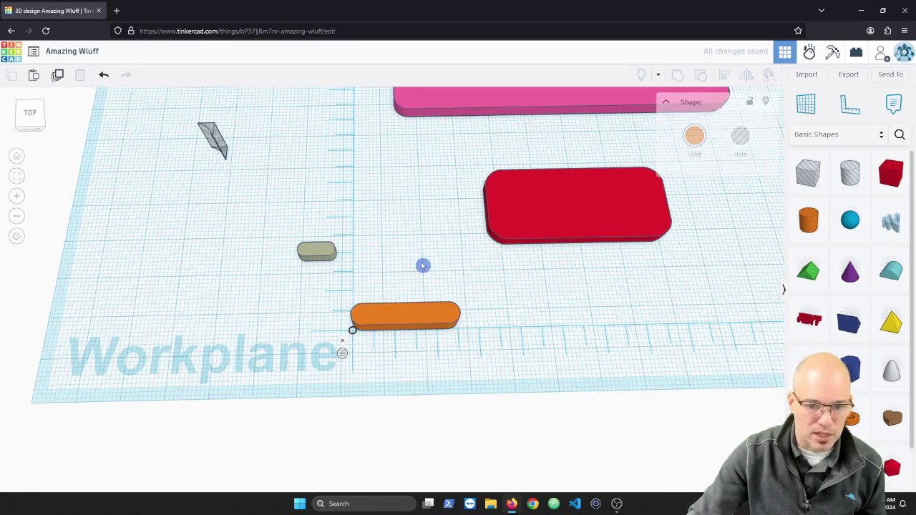
# Step: Lower the orange bar's height to about 2.3 mm
pyautogui.moveTo(420, 363); pyautogui.dragTo(415, 274, button='right')
pyautogui.click(408, 272)
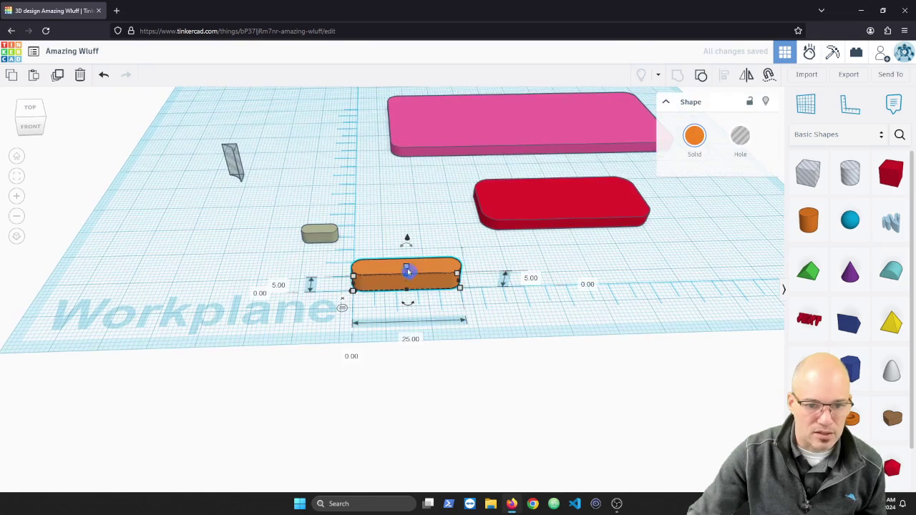
pyautogui.moveTo(406, 268); pyautogui.dragTo(406, 275)
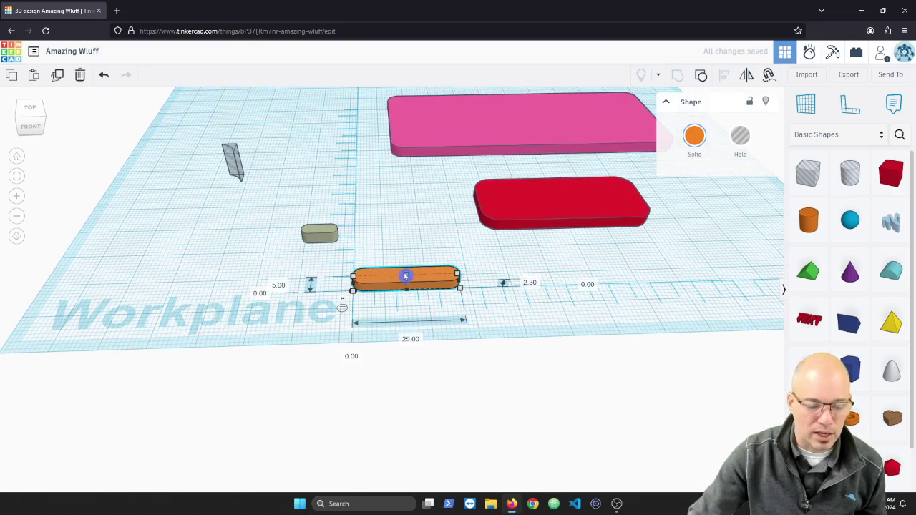
pyautogui.click(420, 240)
pyautogui.moveTo(420, 239); pyautogui.dragTo(408, 290, button='right')
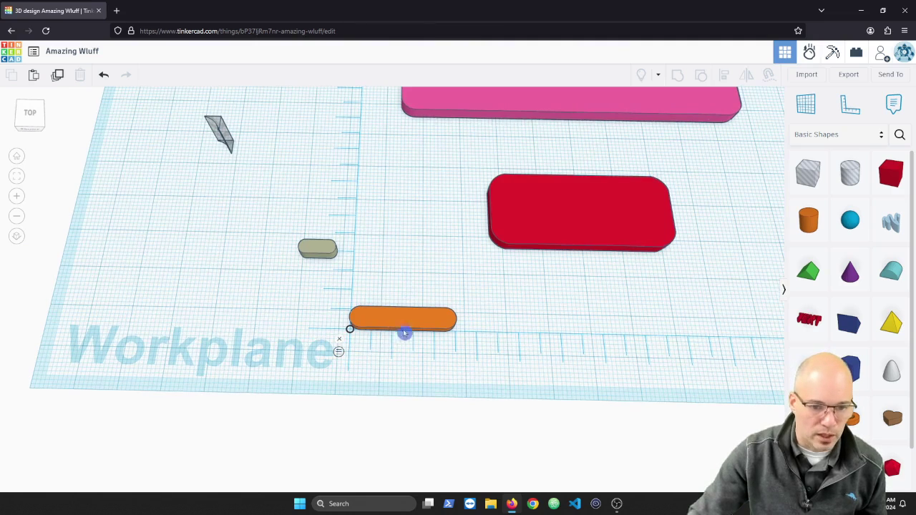
# Step: Remove the ruler and move the orange bar farther back on the workplane, beside the red rounded plate
pyautogui.moveTo(420, 382)
pyautogui.mouseDown(button='right')
pyautogui.moveTo(420, 359)
pyautogui.moveTo(421, 368)
pyautogui.mouseUp(button='right')
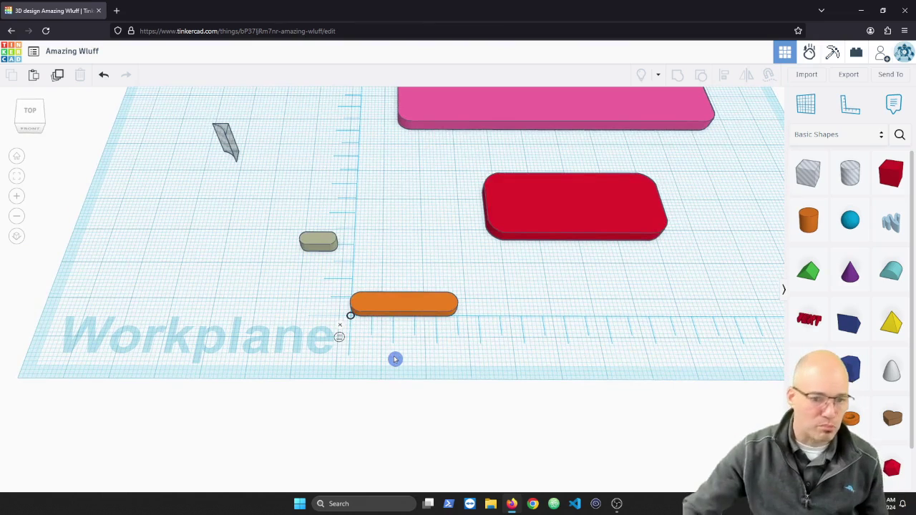
pyautogui.click(340, 324)
pyautogui.moveTo(409, 362); pyautogui.dragTo(411, 354, button='right')
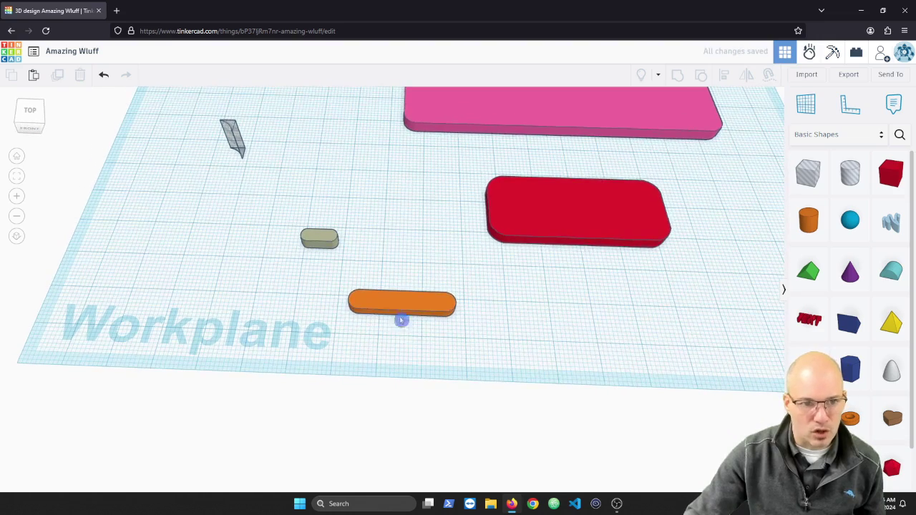
pyautogui.moveTo(401, 308); pyautogui.dragTo(401, 213)
pyautogui.moveTo(419, 289); pyautogui.dragTo(335, 327, button='right')
pyautogui.click(501, 321)
pyautogui.click(501, 320)
pyautogui.scroll(-3, 519, 323)
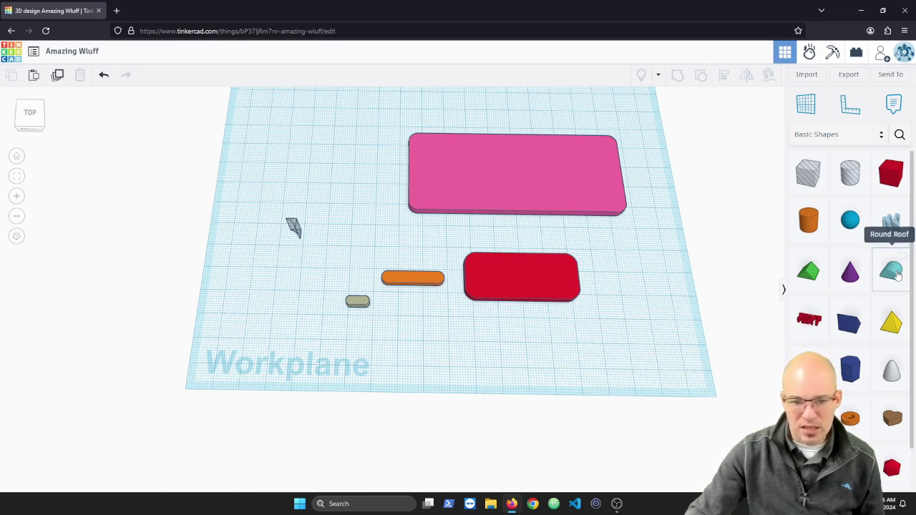
# Step: Place a Round Roof in front of the red rounded plate and rotate it -90° so it stands on its half-round end
pyautogui.moveTo(893, 277); pyautogui.dragTo(479, 358)
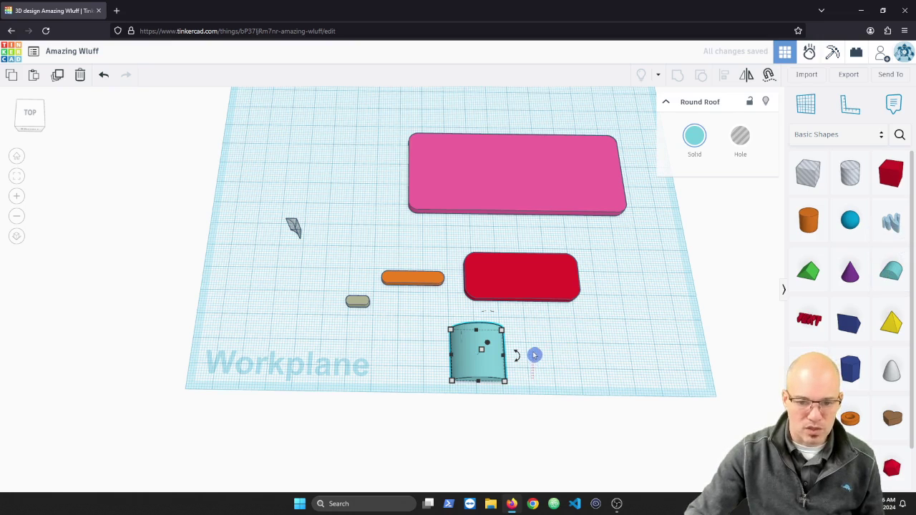
pyautogui.click(563, 360)
pyautogui.click(497, 364)
pyautogui.moveTo(515, 368); pyautogui.dragTo(481, 363)
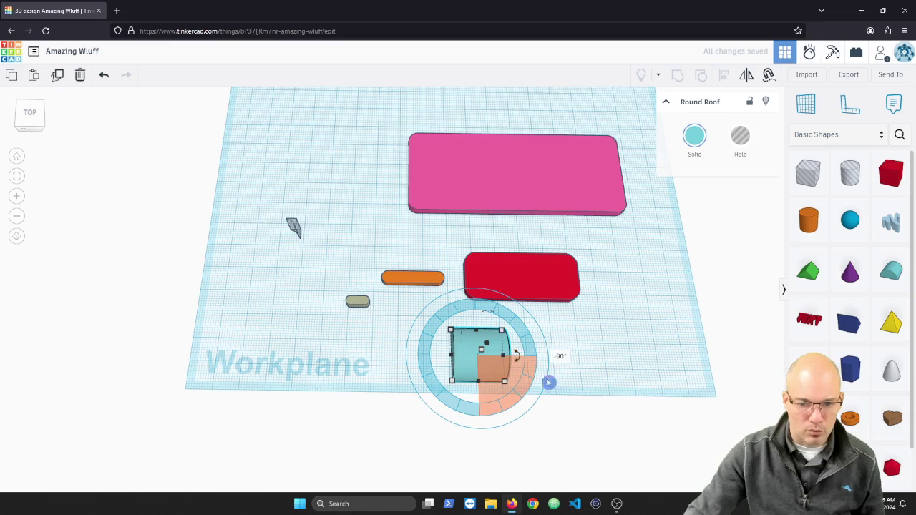
# Step: Shorten the round roof slightly and raise it so its base rests on the workplane
pyautogui.moveTo(570, 395); pyautogui.dragTo(571, 358, button='right')
pyautogui.moveTo(486, 274); pyautogui.dragTo(585, 334)
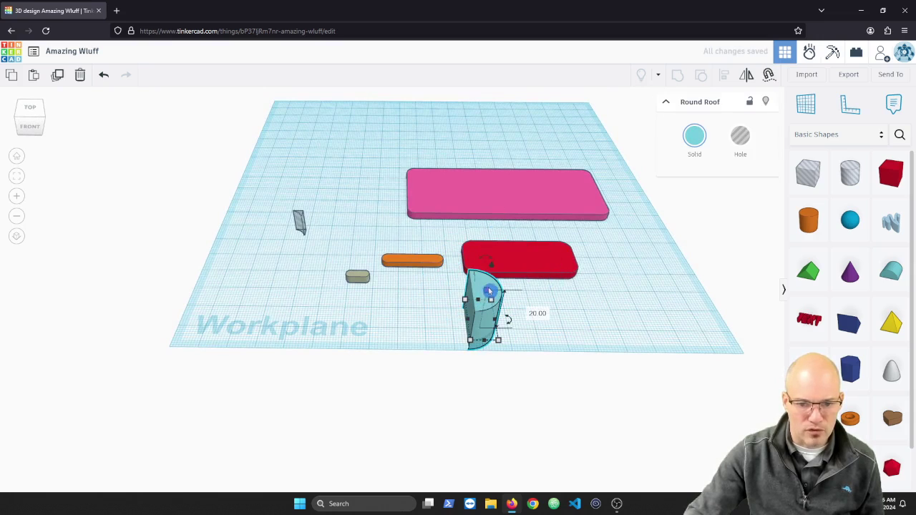
pyautogui.moveTo(488, 293)
pyautogui.mouseDown()
pyautogui.moveTo(491, 305)
pyautogui.moveTo(489, 277)
pyautogui.mouseUp()
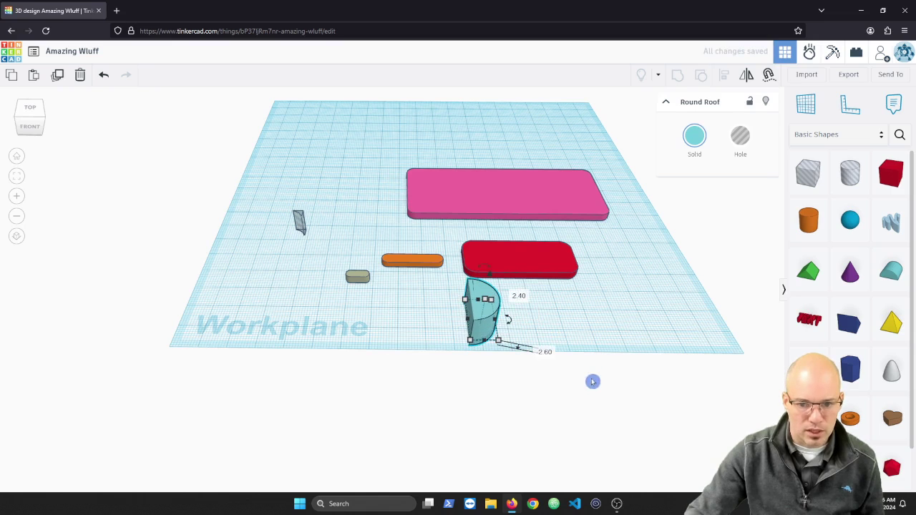
pyautogui.click(544, 352)
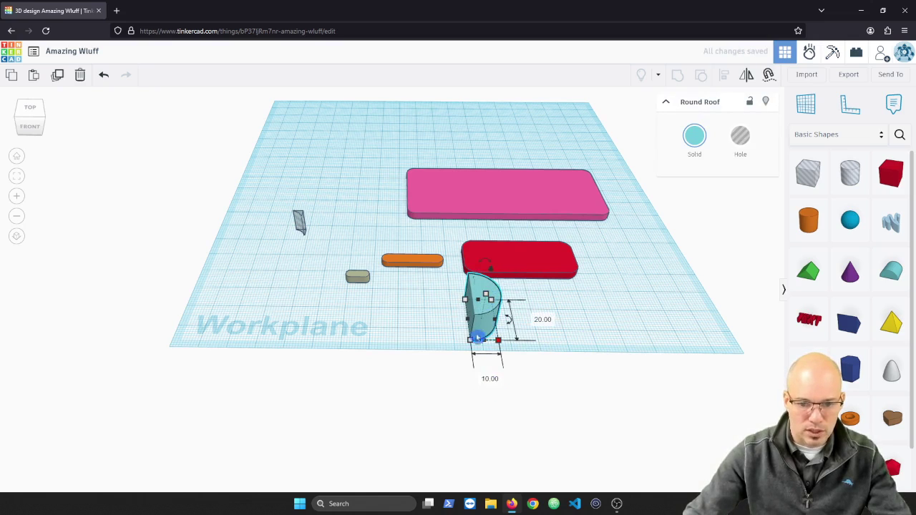
# Step: Set the round roof's width and its front-to-back length to 2.5 mm each
pyautogui.click(489, 378)
pyautogui.write('2')
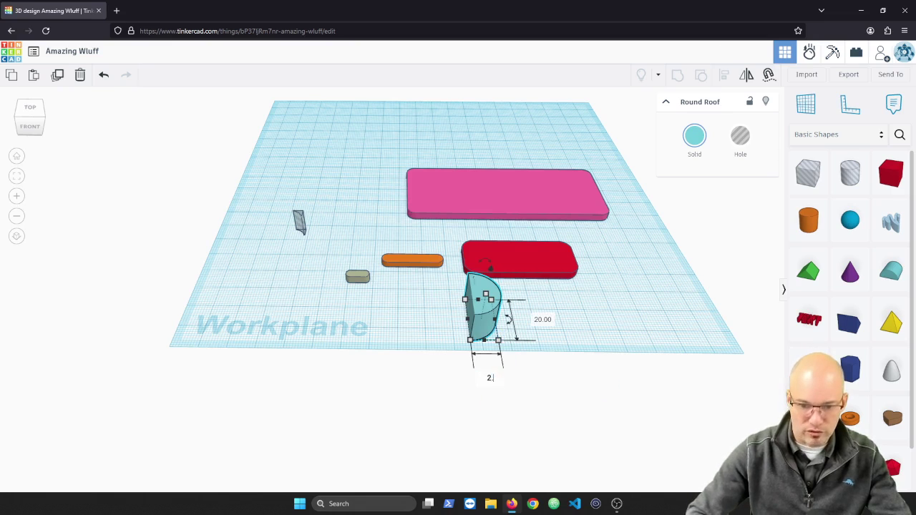
pyautogui.write('.5')
pyautogui.press('Return')
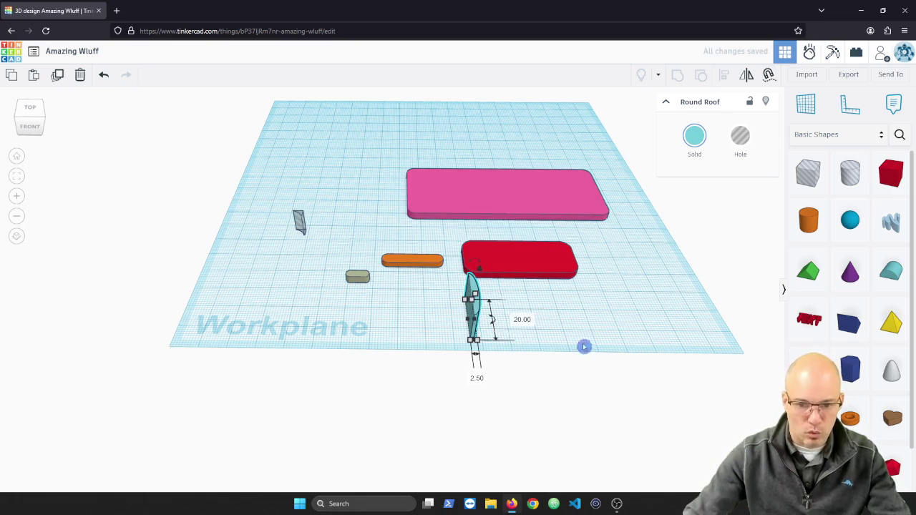
pyautogui.click(534, 322)
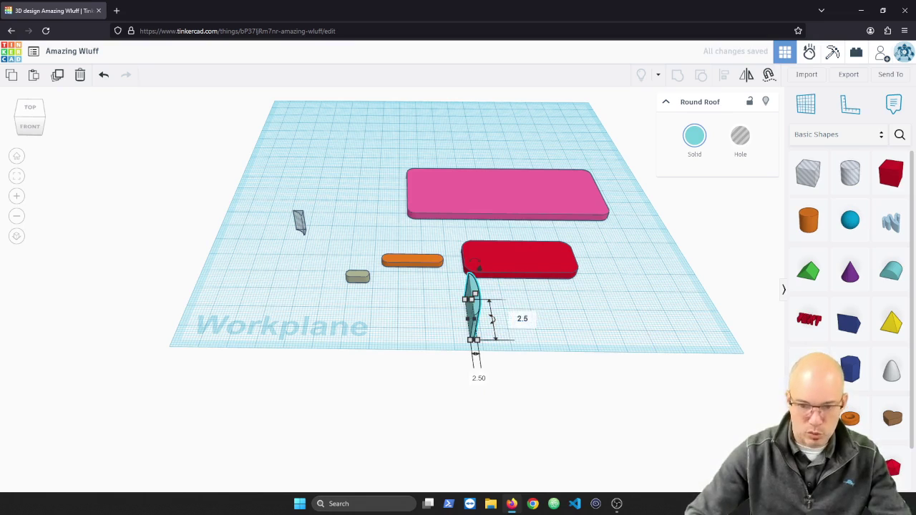
pyautogui.write('2.5')
pyautogui.press('Return')
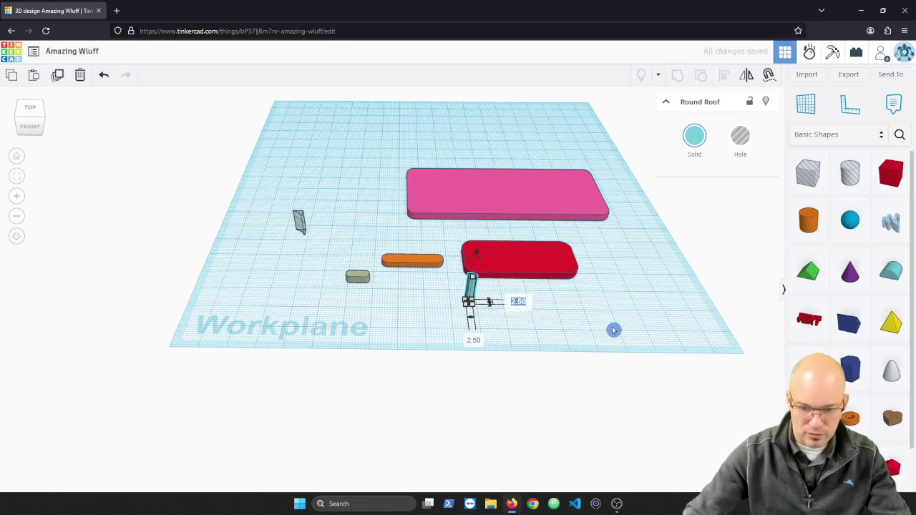
# Step: Duplicate the upright round roof and rotate the copy so its rounded side faces the opposite way
pyautogui.press('Return')
pyautogui.click(520, 342)
pyautogui.moveTo(519, 342); pyautogui.dragTo(471, 365, button='right')
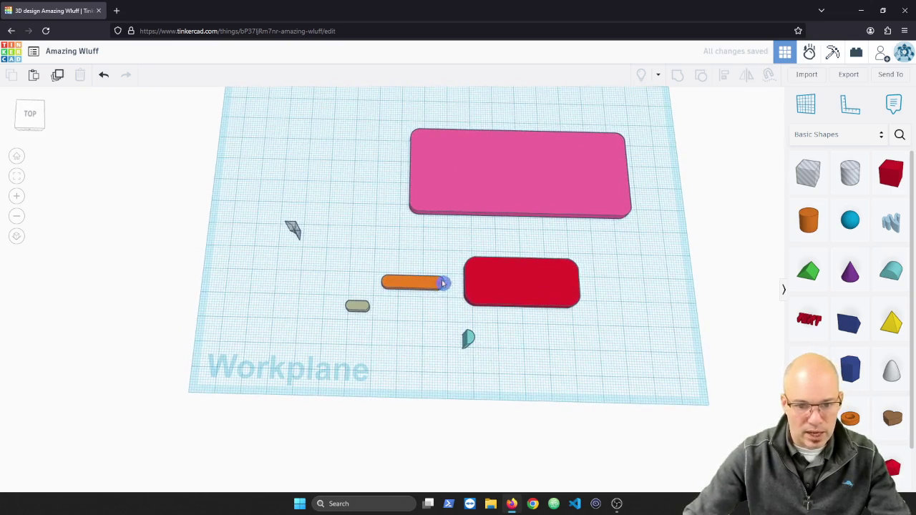
pyautogui.click(476, 343)
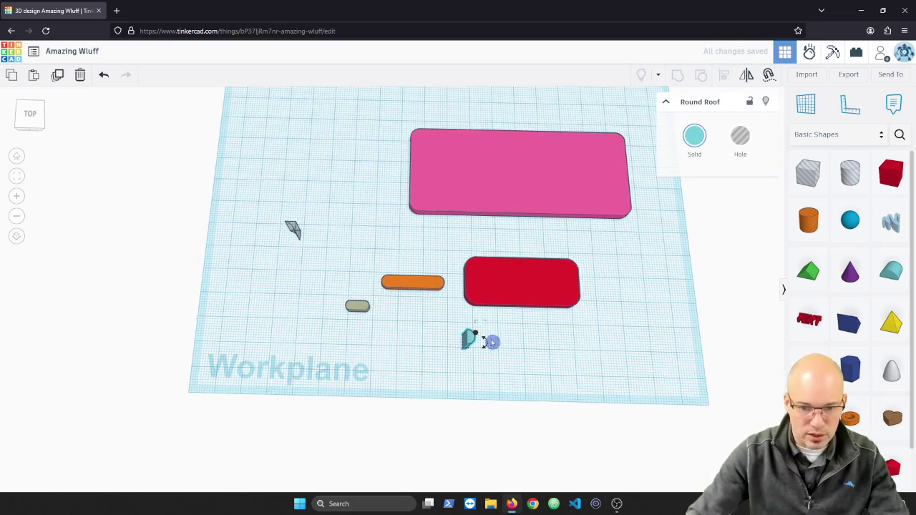
pyautogui.moveTo(492, 343); pyautogui.dragTo(497, 388)
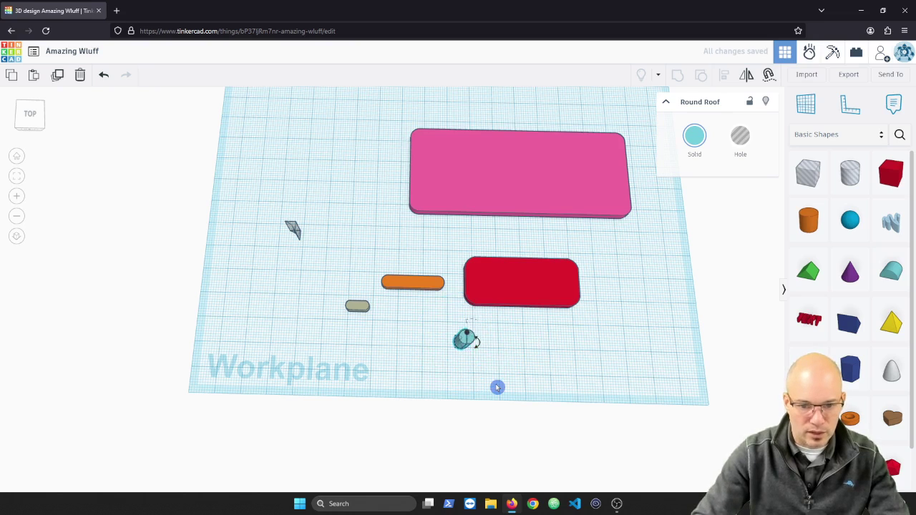
# Step: Move the rotated copy straight left of the original round roof, leaving a gap between their flat faces
pyautogui.press('Left')
pyautogui.press('Left')
pyautogui.press('Left')
pyautogui.press('Left')
pyautogui.press('Left')
pyautogui.press('Left')
pyautogui.press('Left')
pyautogui.press('Left')
pyautogui.press('Left')
pyautogui.press('Left')
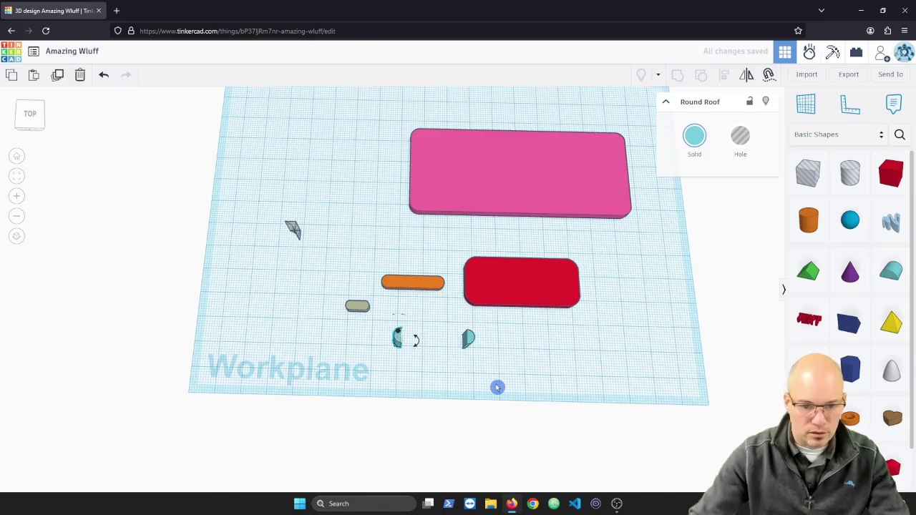
# Step: Place a box between the two round roofs and set its front-to-back length to 5 mm
pyautogui.click(498, 389)
pyautogui.moveTo(498, 388)
pyautogui.mouseDown(button='right')
pyautogui.moveTo(427, 346)
pyautogui.moveTo(504, 373)
pyautogui.mouseUp(button='right')
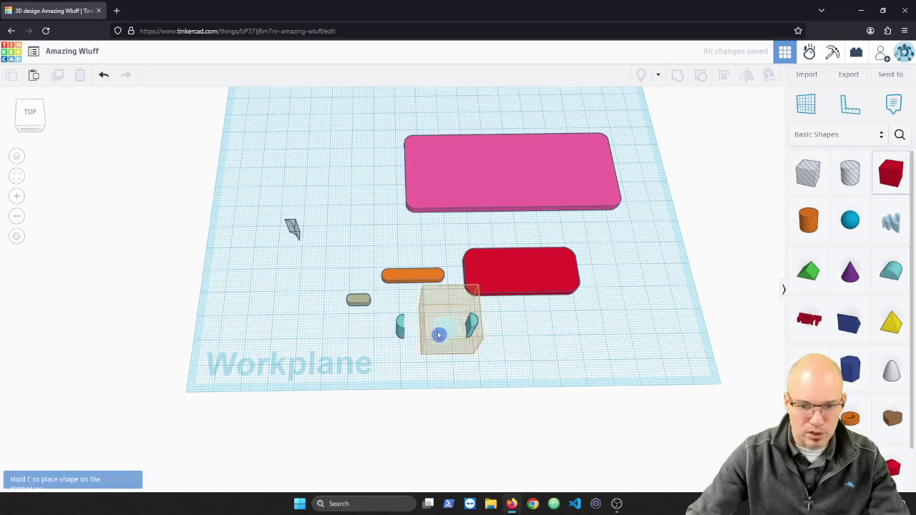
pyautogui.click(430, 332)
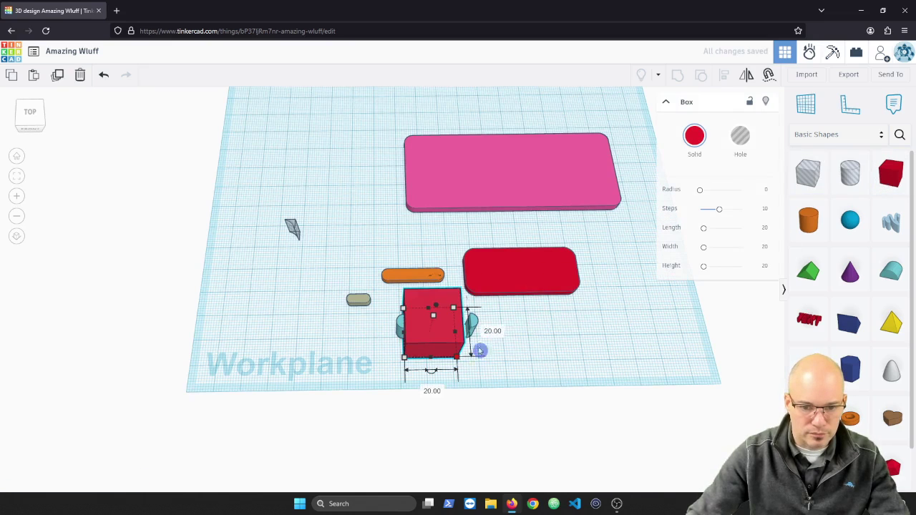
pyautogui.click(495, 331)
pyautogui.write('5')
pyautogui.press('Return')
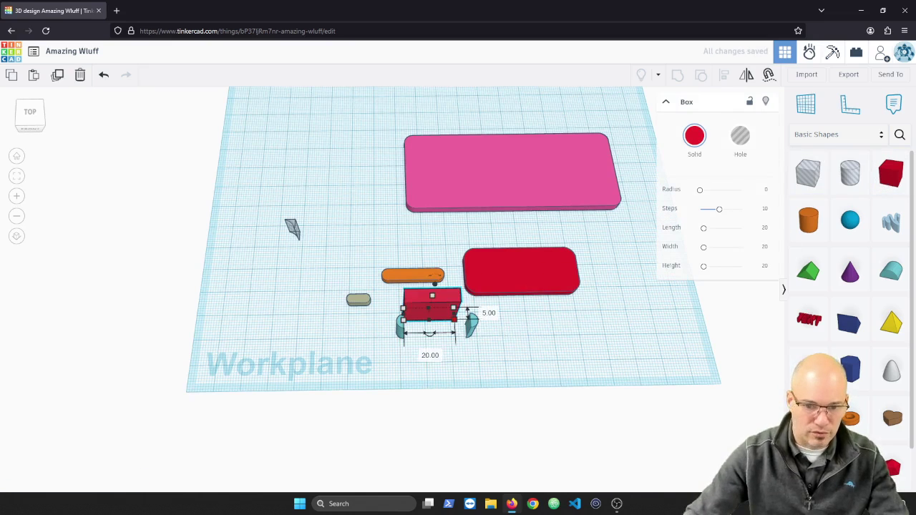
# Step: Set the height of both upright round roofs to 10 mm
pyautogui.click(472, 326)
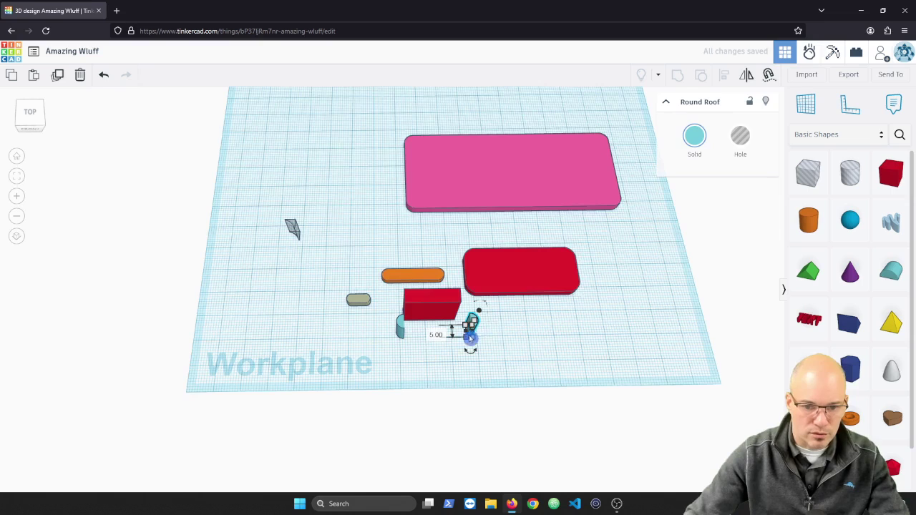
pyautogui.scroll(5, 470, 338)
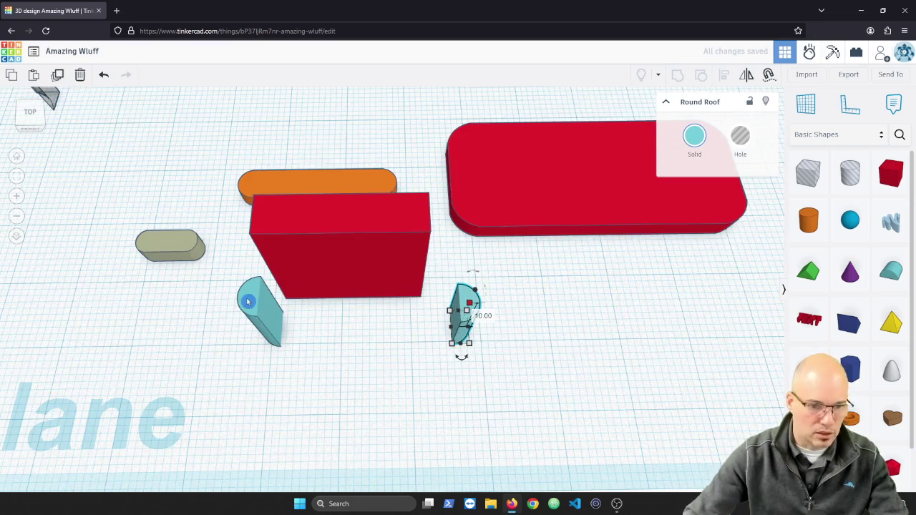
pyautogui.click(248, 307)
pyautogui.click(290, 314)
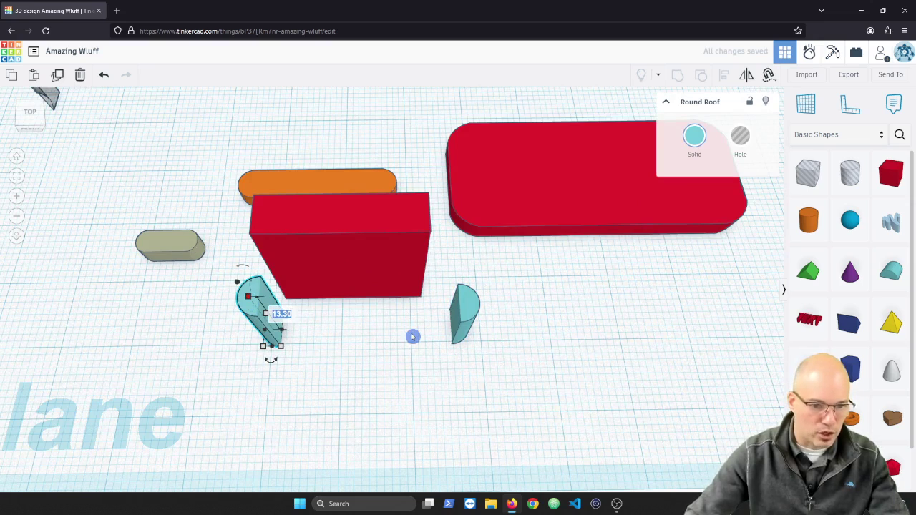
pyautogui.click(422, 358)
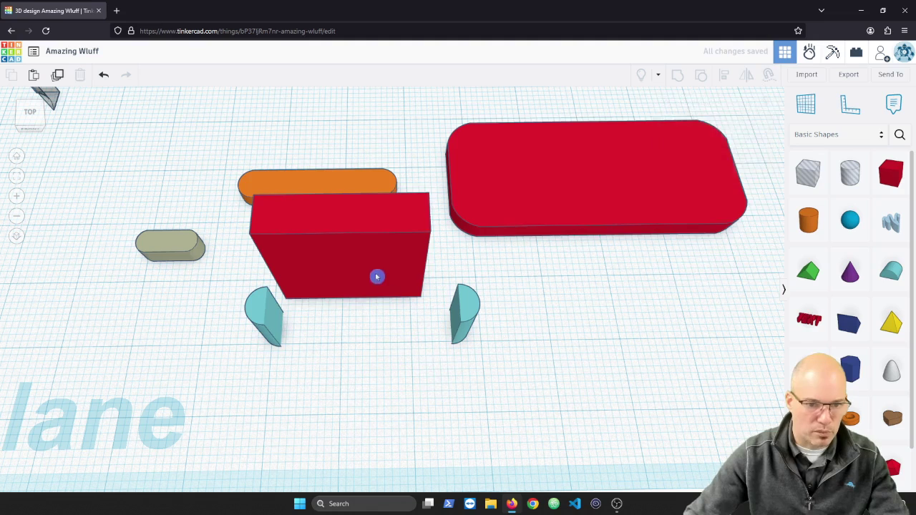
# Step: Set the new box's height to 10 mm and move it in front of the two round roofs
pyautogui.click(362, 229)
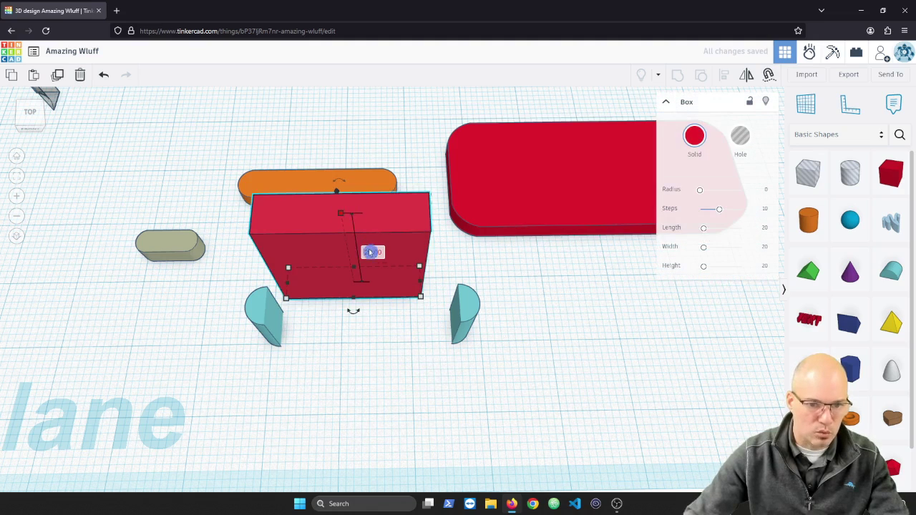
pyautogui.write('0')
pyautogui.press('Return')
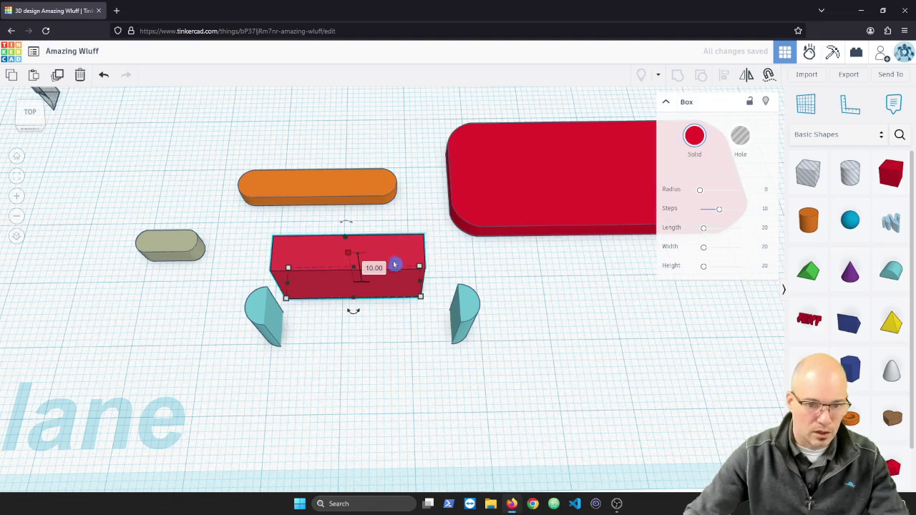
pyautogui.moveTo(394, 264); pyautogui.dragTo(401, 367)
pyautogui.click(467, 397)
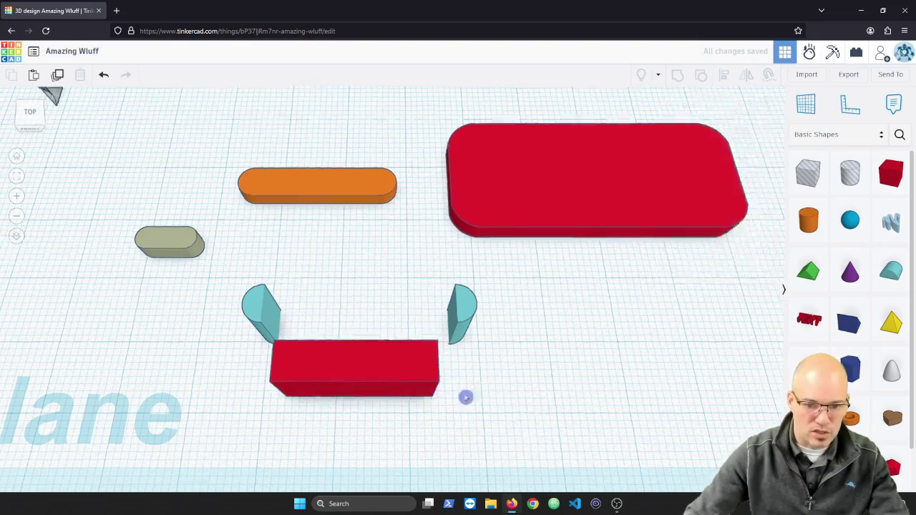
# Step: Use Cruise to attach the right round roof by its flat face to the box's right end
pyautogui.moveTo(466, 397); pyautogui.dragTo(546, 347, button='right')
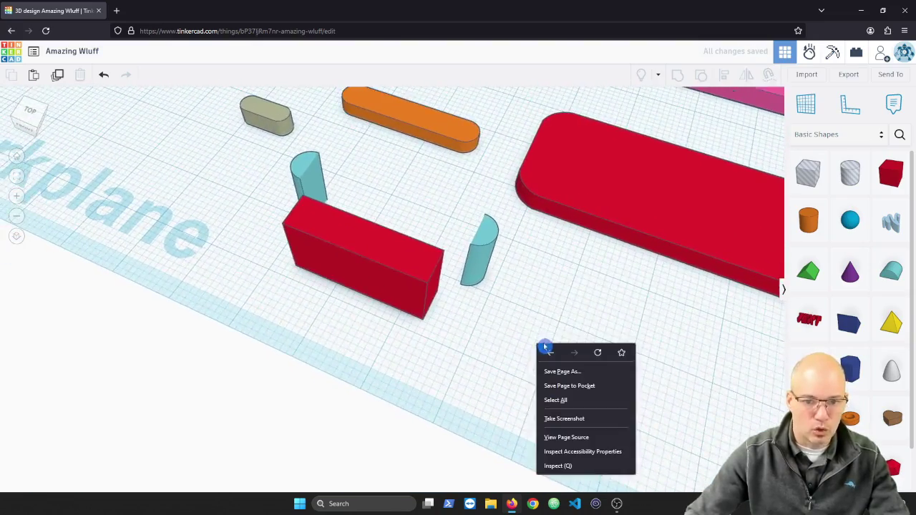
pyautogui.moveTo(481, 347); pyautogui.dragTo(447, 336, button='right')
pyautogui.click(427, 265)
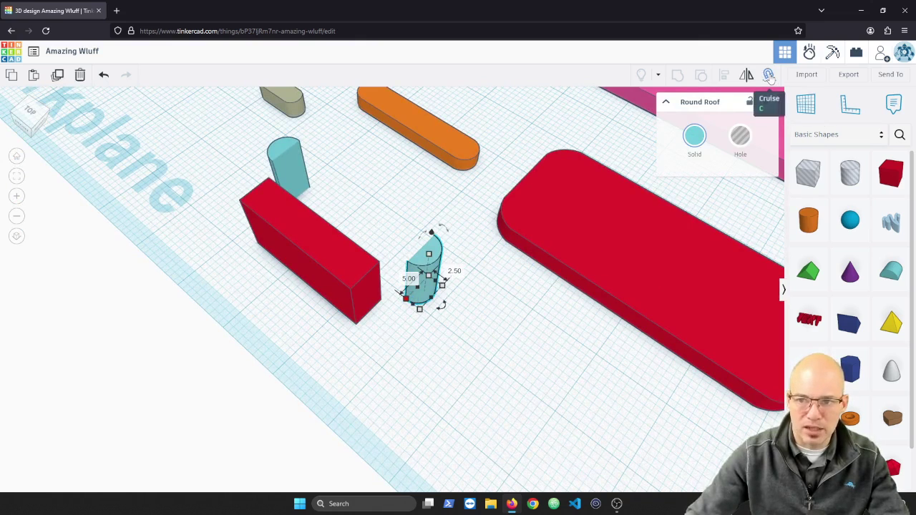
pyautogui.click(769, 75)
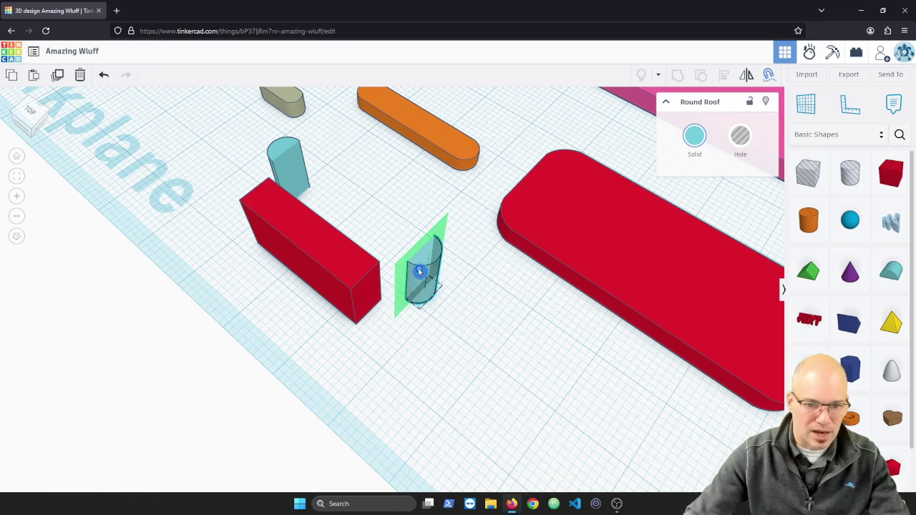
pyautogui.moveTo(419, 271); pyautogui.dragTo(368, 296)
pyautogui.click(405, 387)
# Step: Use Cruise to attach the remaining round roof by its flat face to the box's open left end
pyautogui.moveTo(393, 395); pyautogui.dragTo(591, 401, button='right')
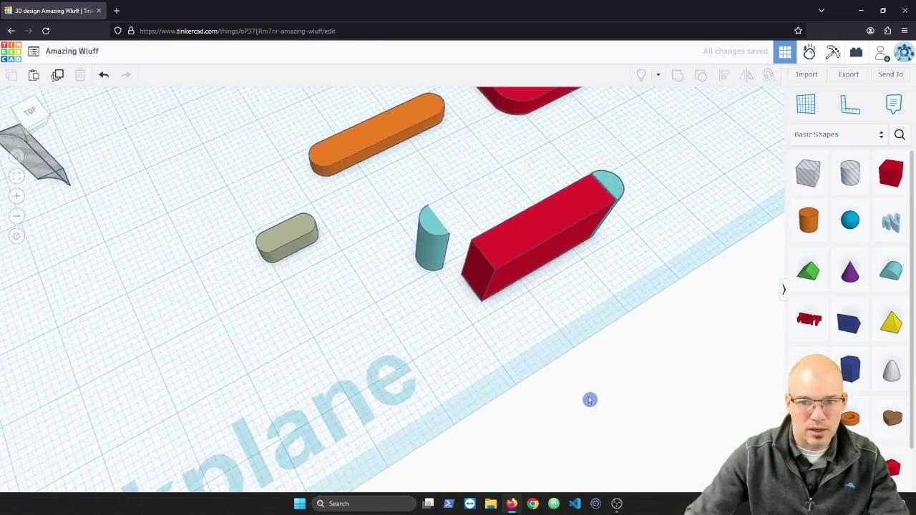
pyautogui.click(431, 240)
pyautogui.click(768, 76)
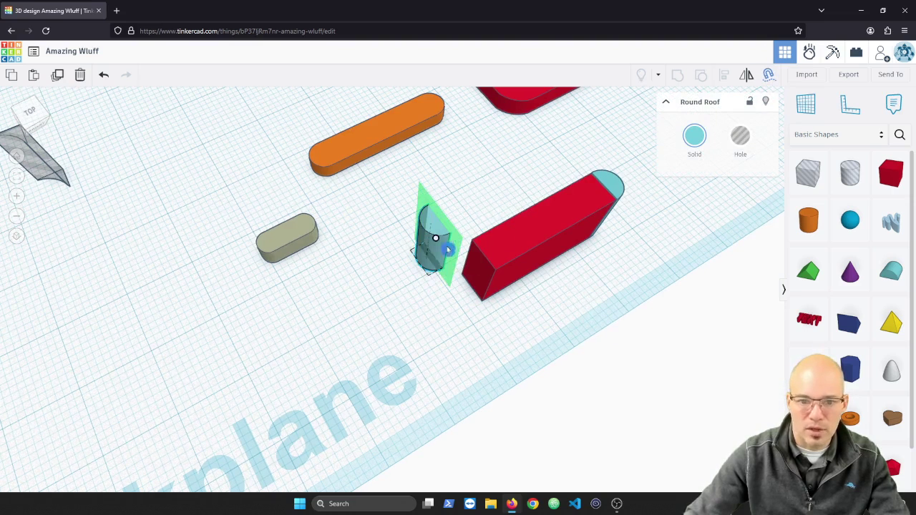
pyautogui.moveTo(436, 241); pyautogui.dragTo(480, 273)
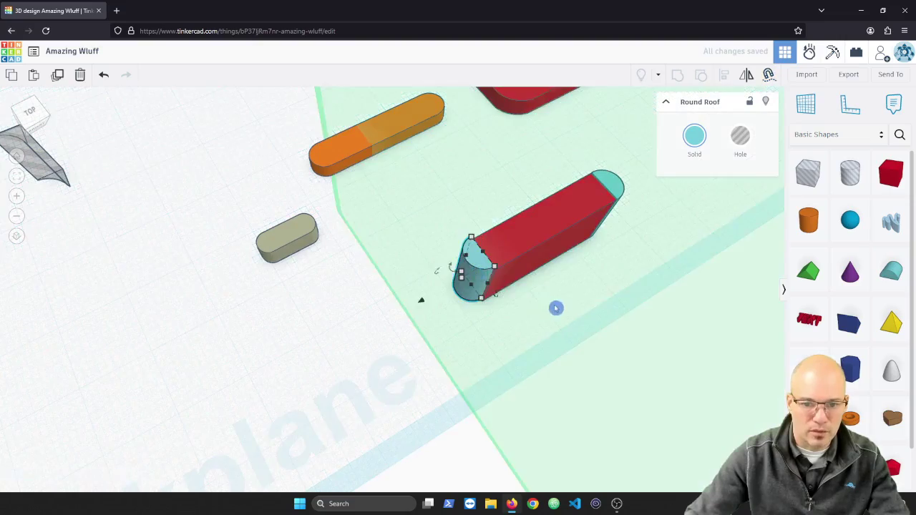
pyautogui.click(556, 308)
# Step: Try aligning the box and the left round roof without an anchor shape, and undo the alignment
pyautogui.moveTo(503, 327); pyautogui.dragTo(408, 266, button='right')
pyautogui.click(407, 266)
pyautogui.keyDown('shift'); pyautogui.click(462, 277); pyautogui.keyUp('shift')
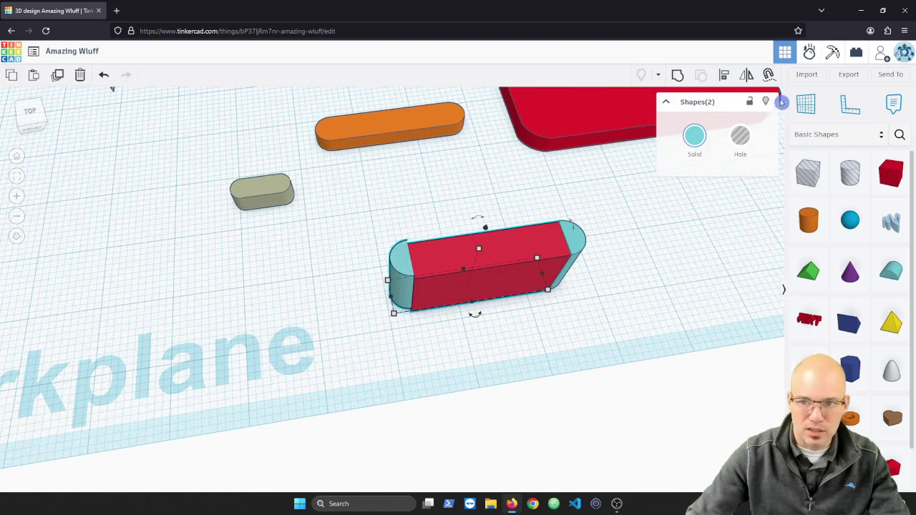
pyautogui.click(725, 76)
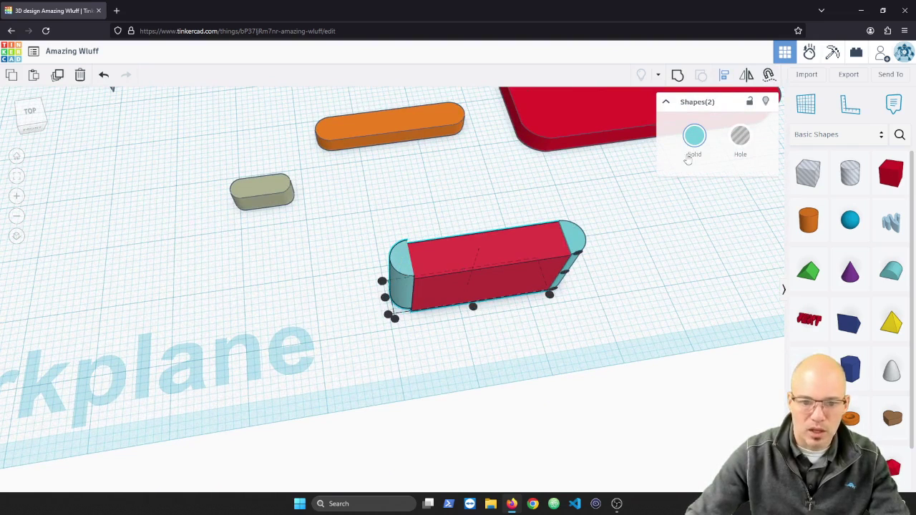
pyautogui.click(387, 317)
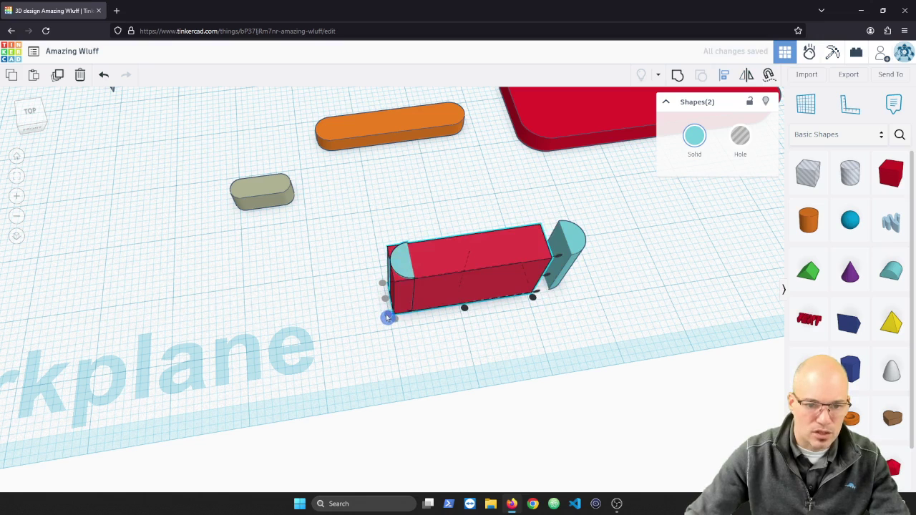
pyautogui.click(423, 342)
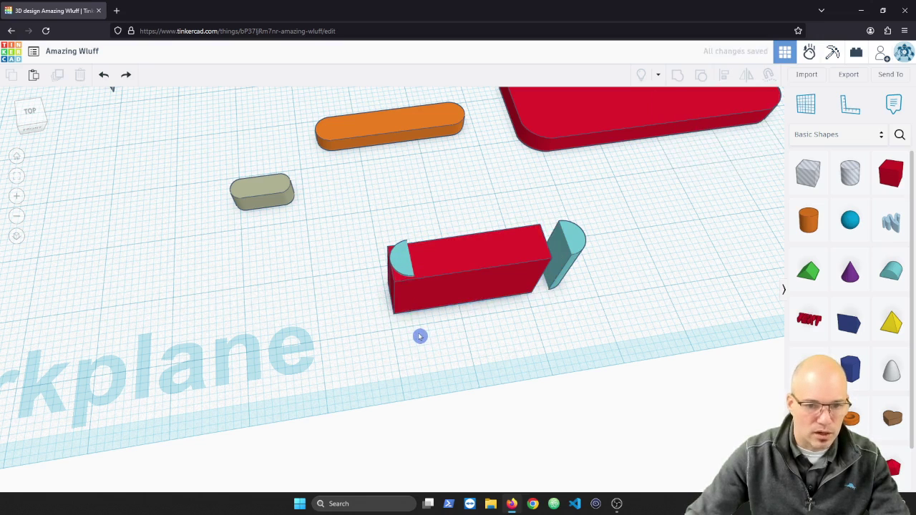
pyautogui.hotkey('ctrl', 'z')
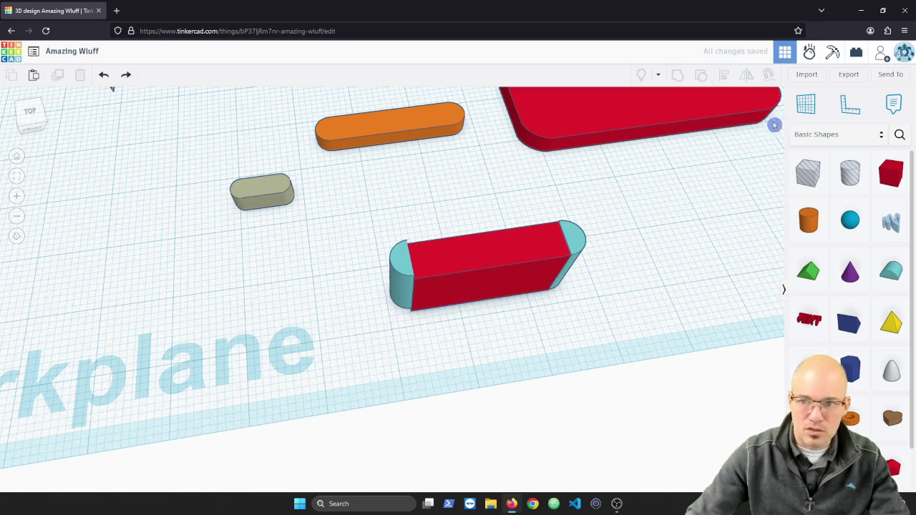
# Step: Align the left round roof with the box's front face and base, using the box as the anchor
pyautogui.click(393, 265)
pyautogui.keyDown('shift'); pyautogui.click(458, 275); pyautogui.keyUp('shift')
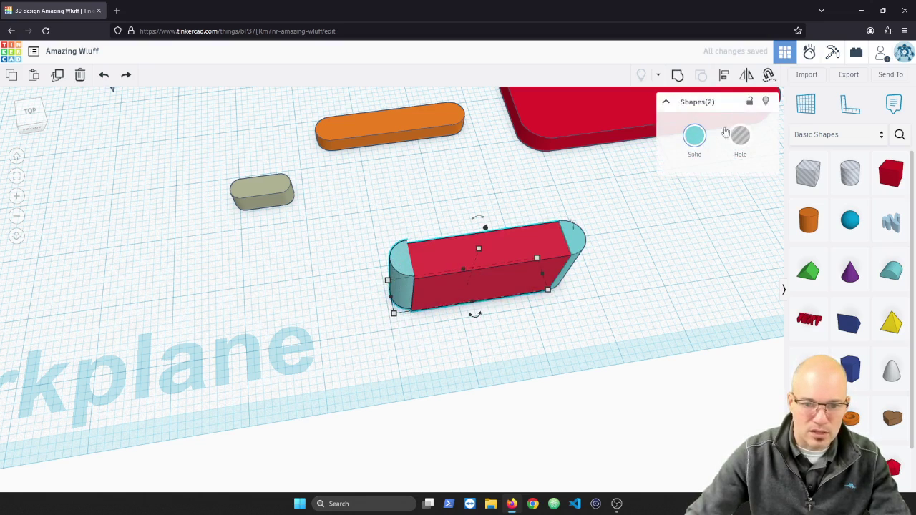
pyautogui.click(724, 75)
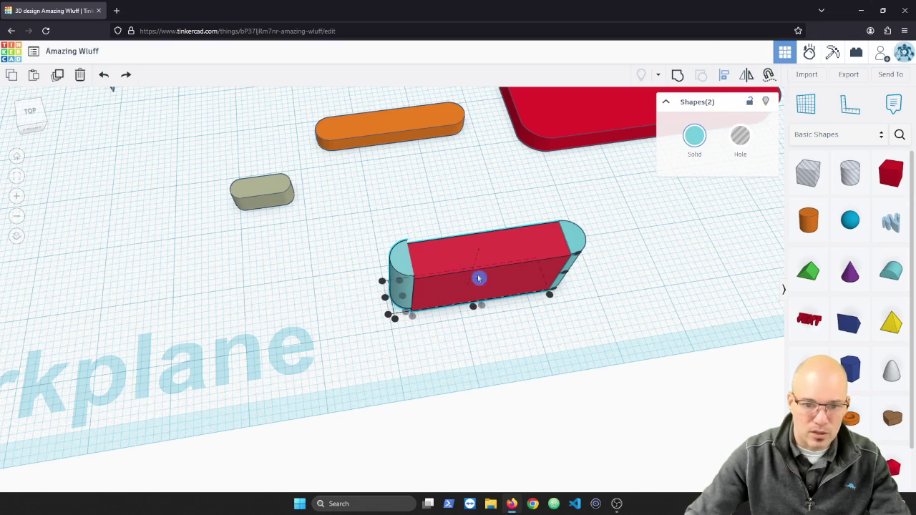
pyautogui.click(499, 252)
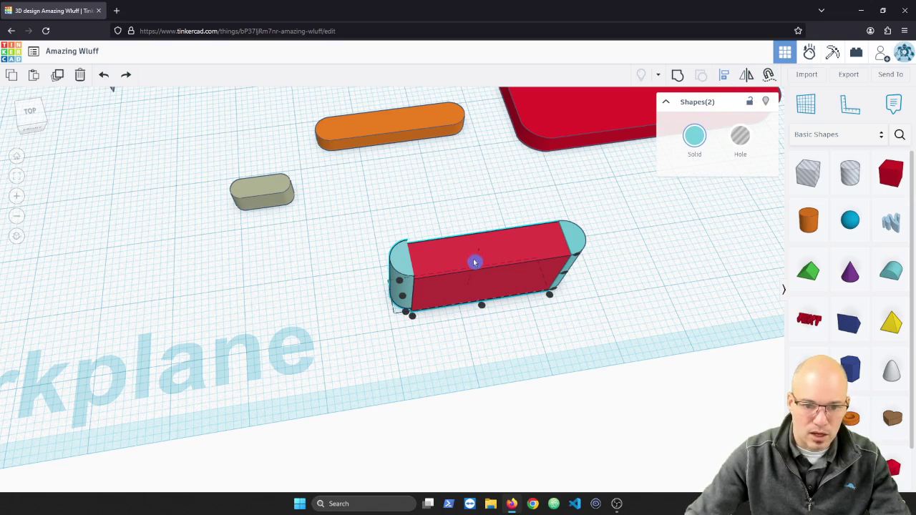
pyautogui.click(396, 299)
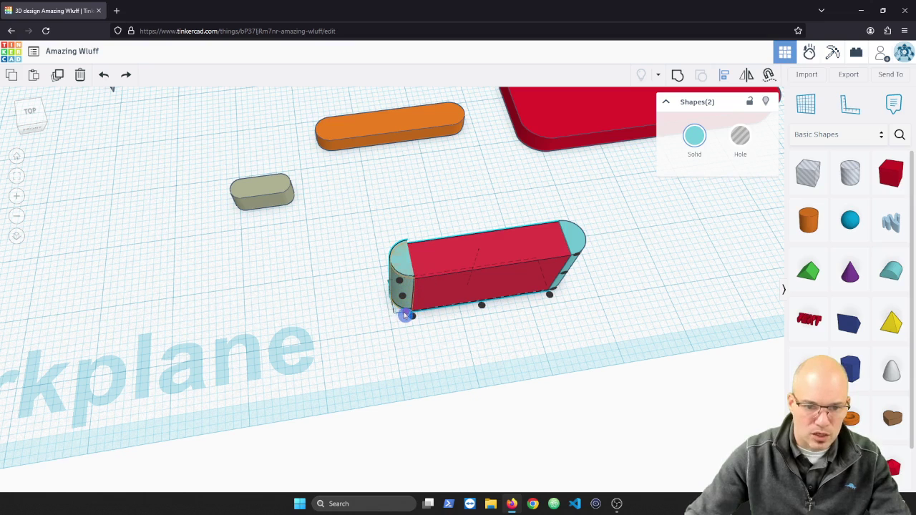
pyautogui.click(408, 315)
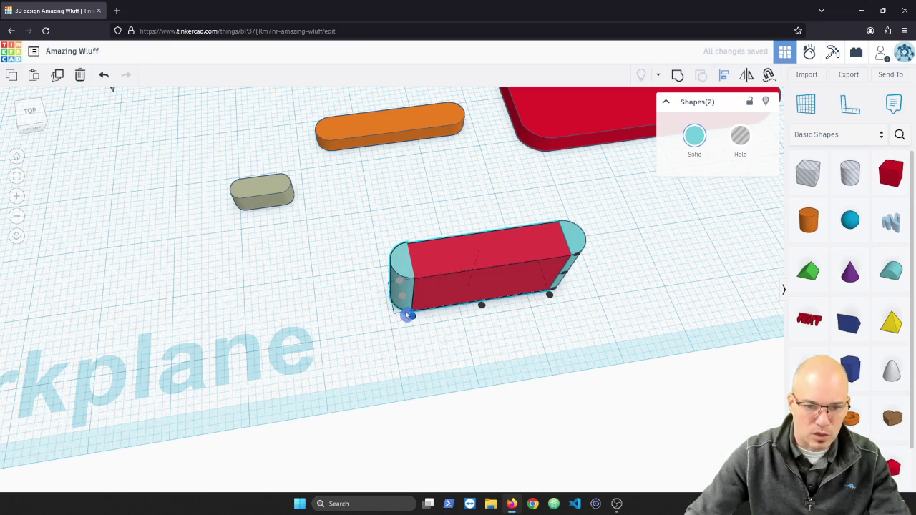
pyautogui.moveTo(451, 357); pyautogui.dragTo(421, 395, button='right')
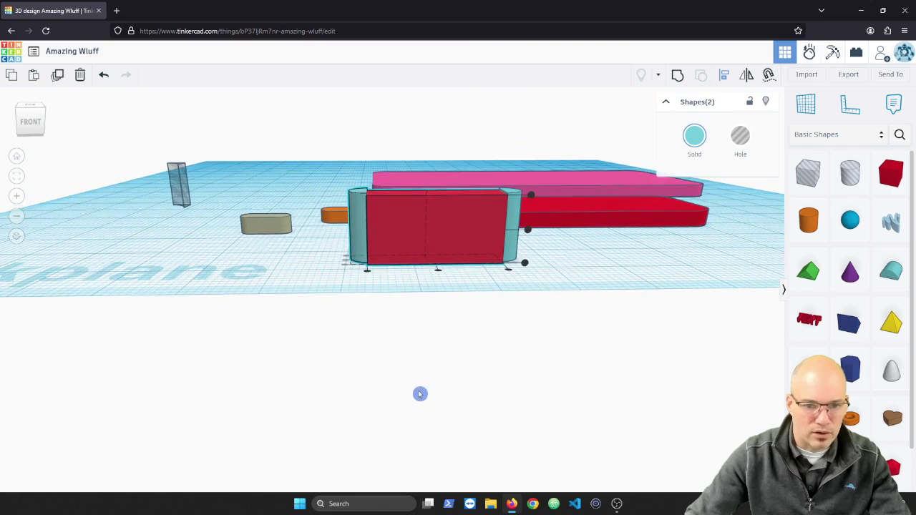
pyautogui.click(526, 266)
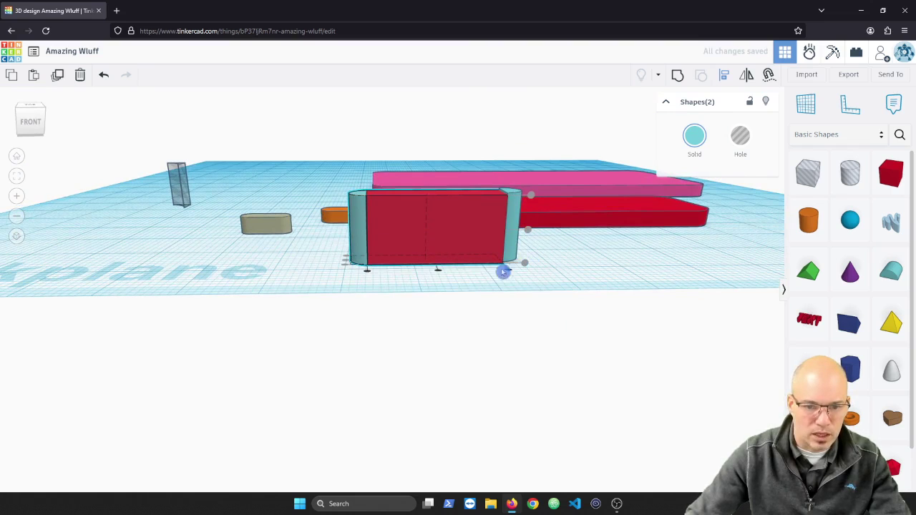
# Step: Align the right round roof vertically with the box, using the box as the anchor shape
pyautogui.moveTo(503, 272); pyautogui.dragTo(508, 369, button='right')
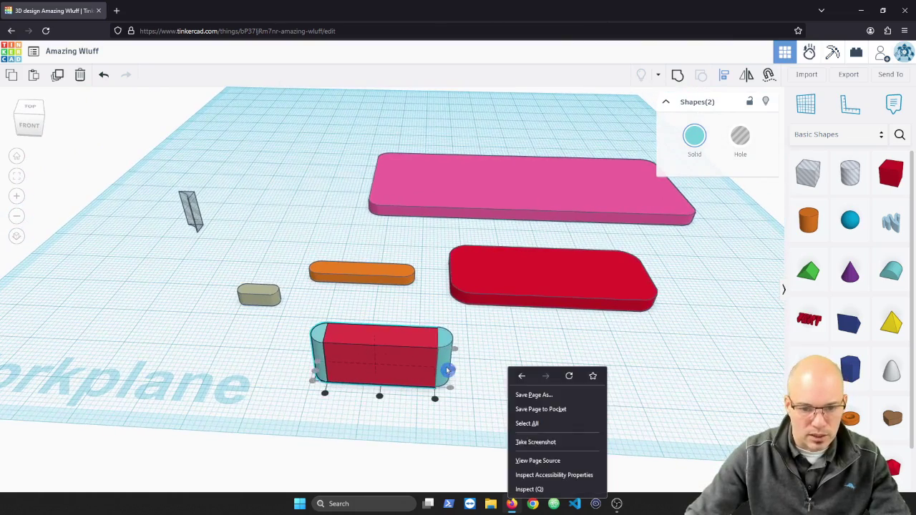
pyautogui.click(444, 368)
pyautogui.keyDown('shift'); pyautogui.click(403, 346); pyautogui.keyUp('shift')
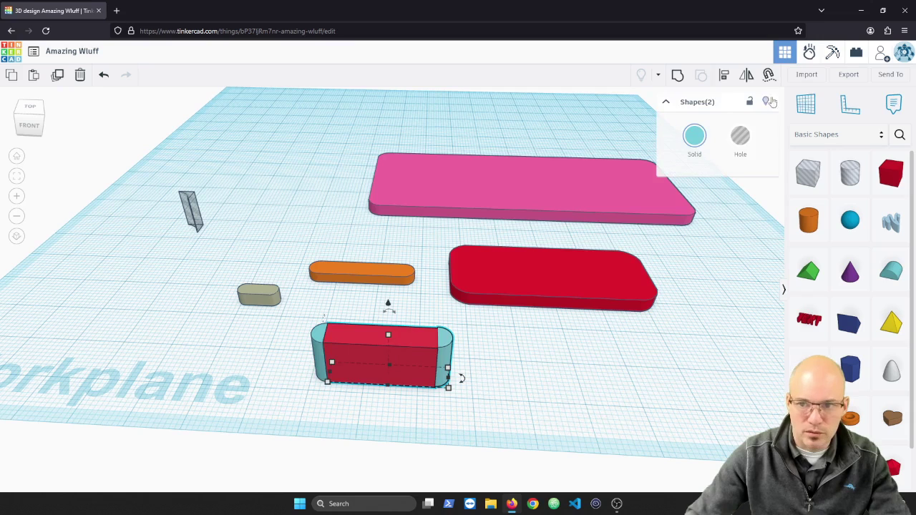
pyautogui.click(723, 76)
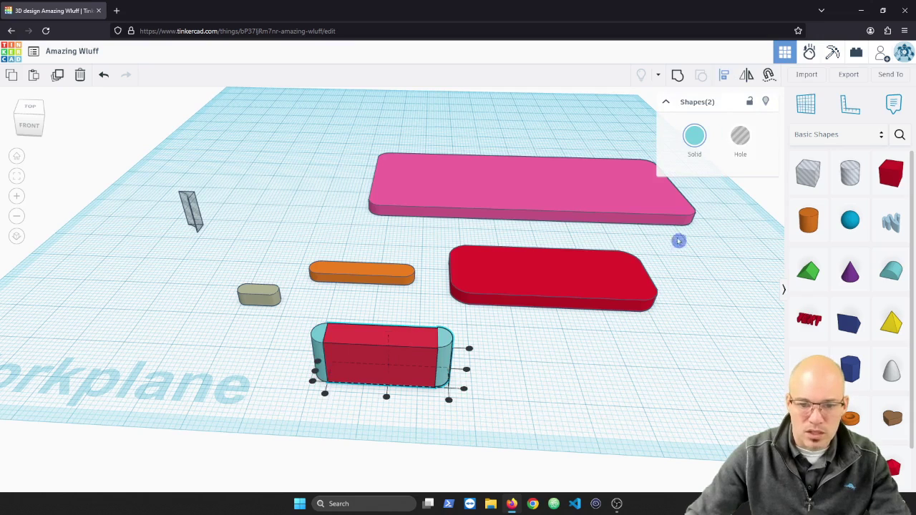
pyautogui.click(377, 340)
pyautogui.moveTo(459, 425); pyautogui.dragTo(399, 427, button='right')
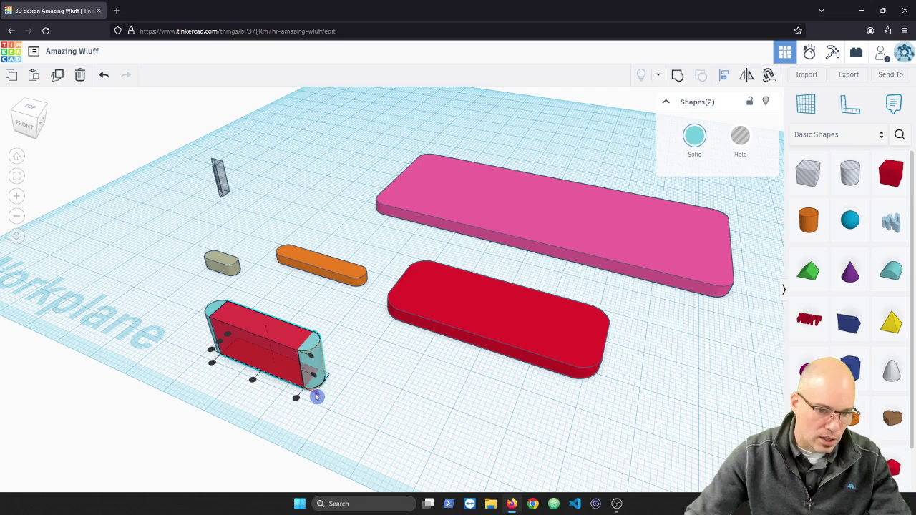
pyautogui.moveTo(329, 418); pyautogui.dragTo(390, 336, button='right')
pyautogui.click(385, 320)
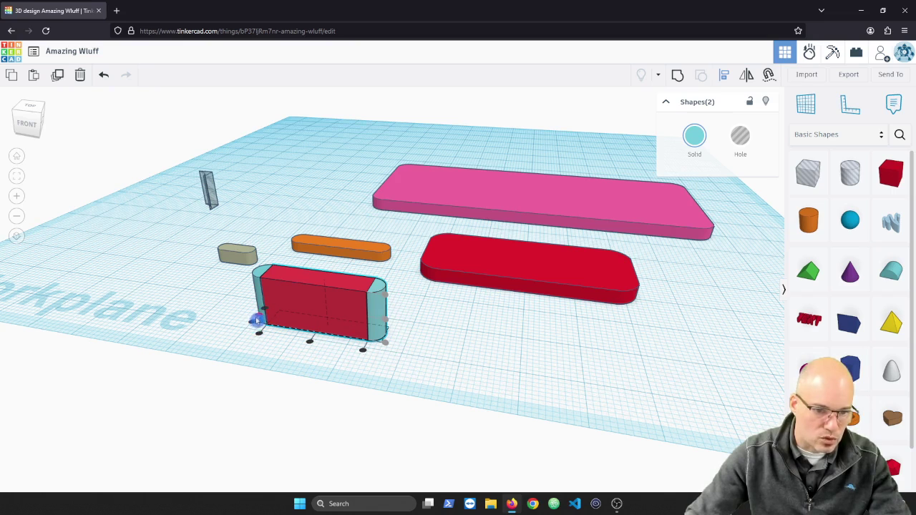
pyautogui.click(409, 364)
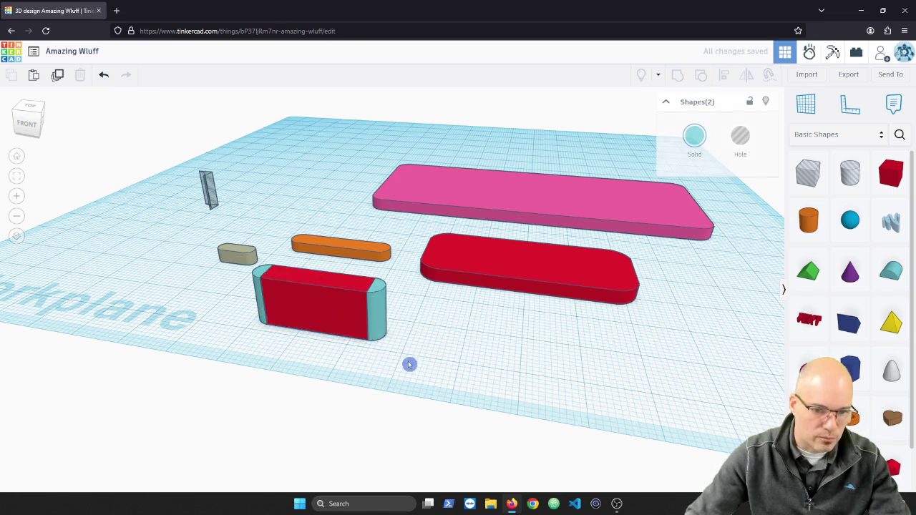
# Step: Group the box and its two round roofs into a single rounded bar
pyautogui.moveTo(409, 364); pyautogui.dragTo(454, 393, button='right')
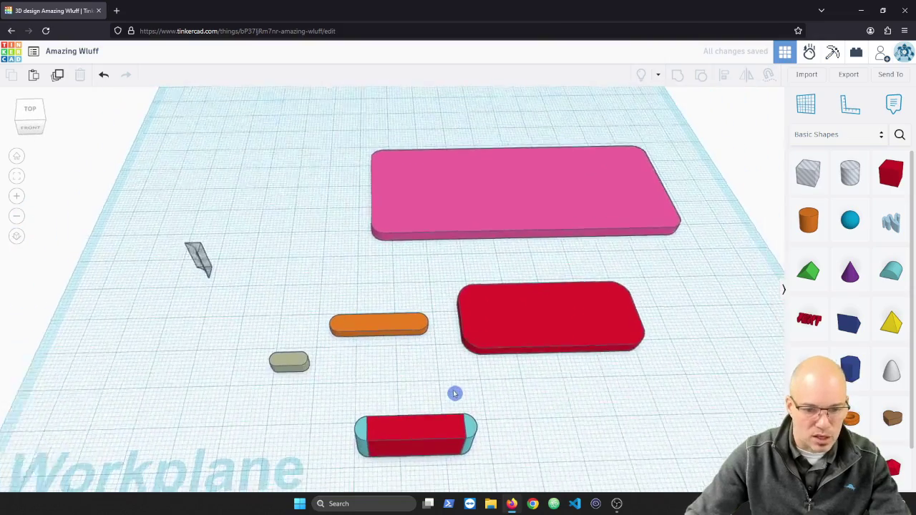
pyautogui.moveTo(433, 460); pyautogui.dragTo(495, 458)
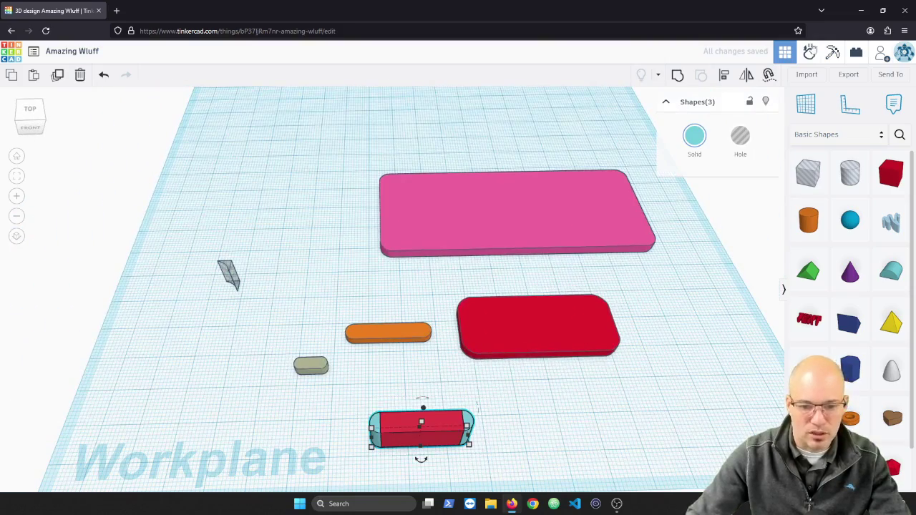
pyautogui.click(684, 76)
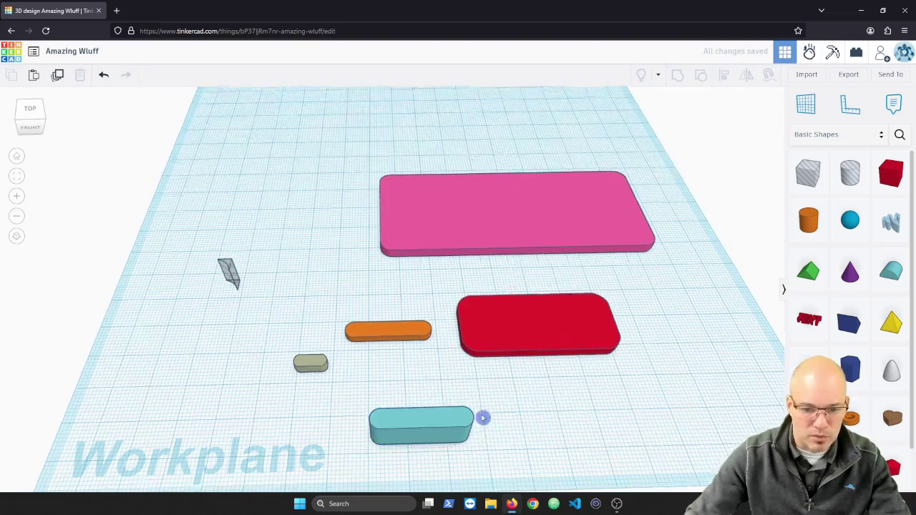
# Step: Move the grouped teal bar directly in front of the orange bar, beside the small beige bar
pyautogui.moveTo(485, 418); pyautogui.dragTo(458, 403, button='right')
pyautogui.moveTo(418, 335); pyautogui.dragTo(417, 356)
pyautogui.moveTo(420, 329); pyautogui.dragTo(406, 443, button='right')
pyautogui.moveTo(425, 464); pyautogui.dragTo(407, 391)
pyautogui.click(533, 439)
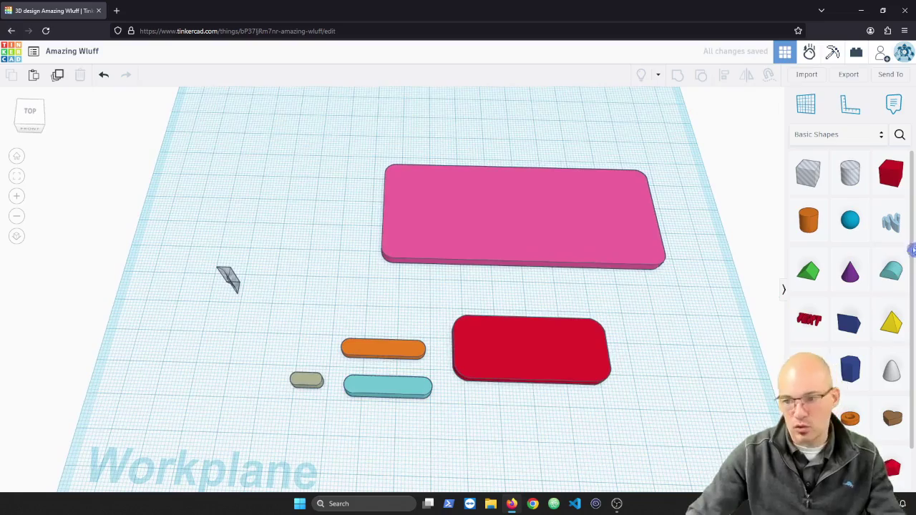
pyautogui.moveTo(460, 433); pyautogui.dragTo(471, 362, button='right')
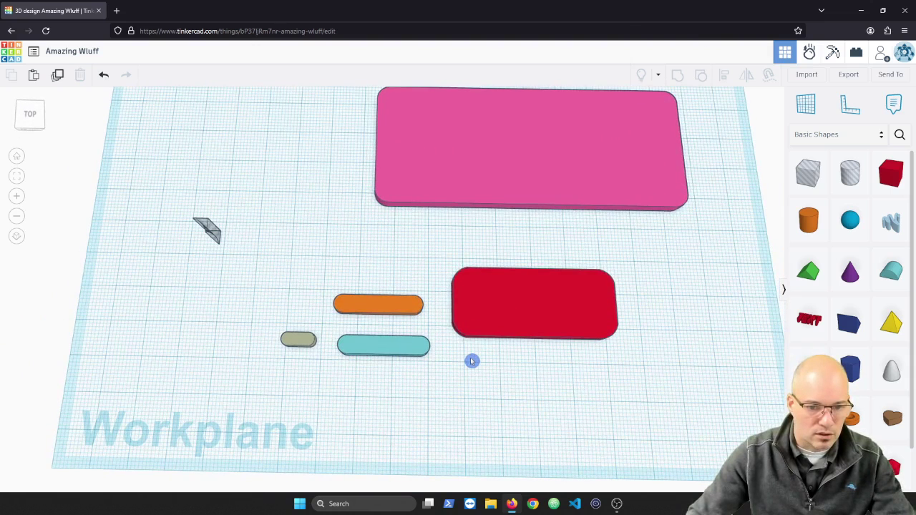